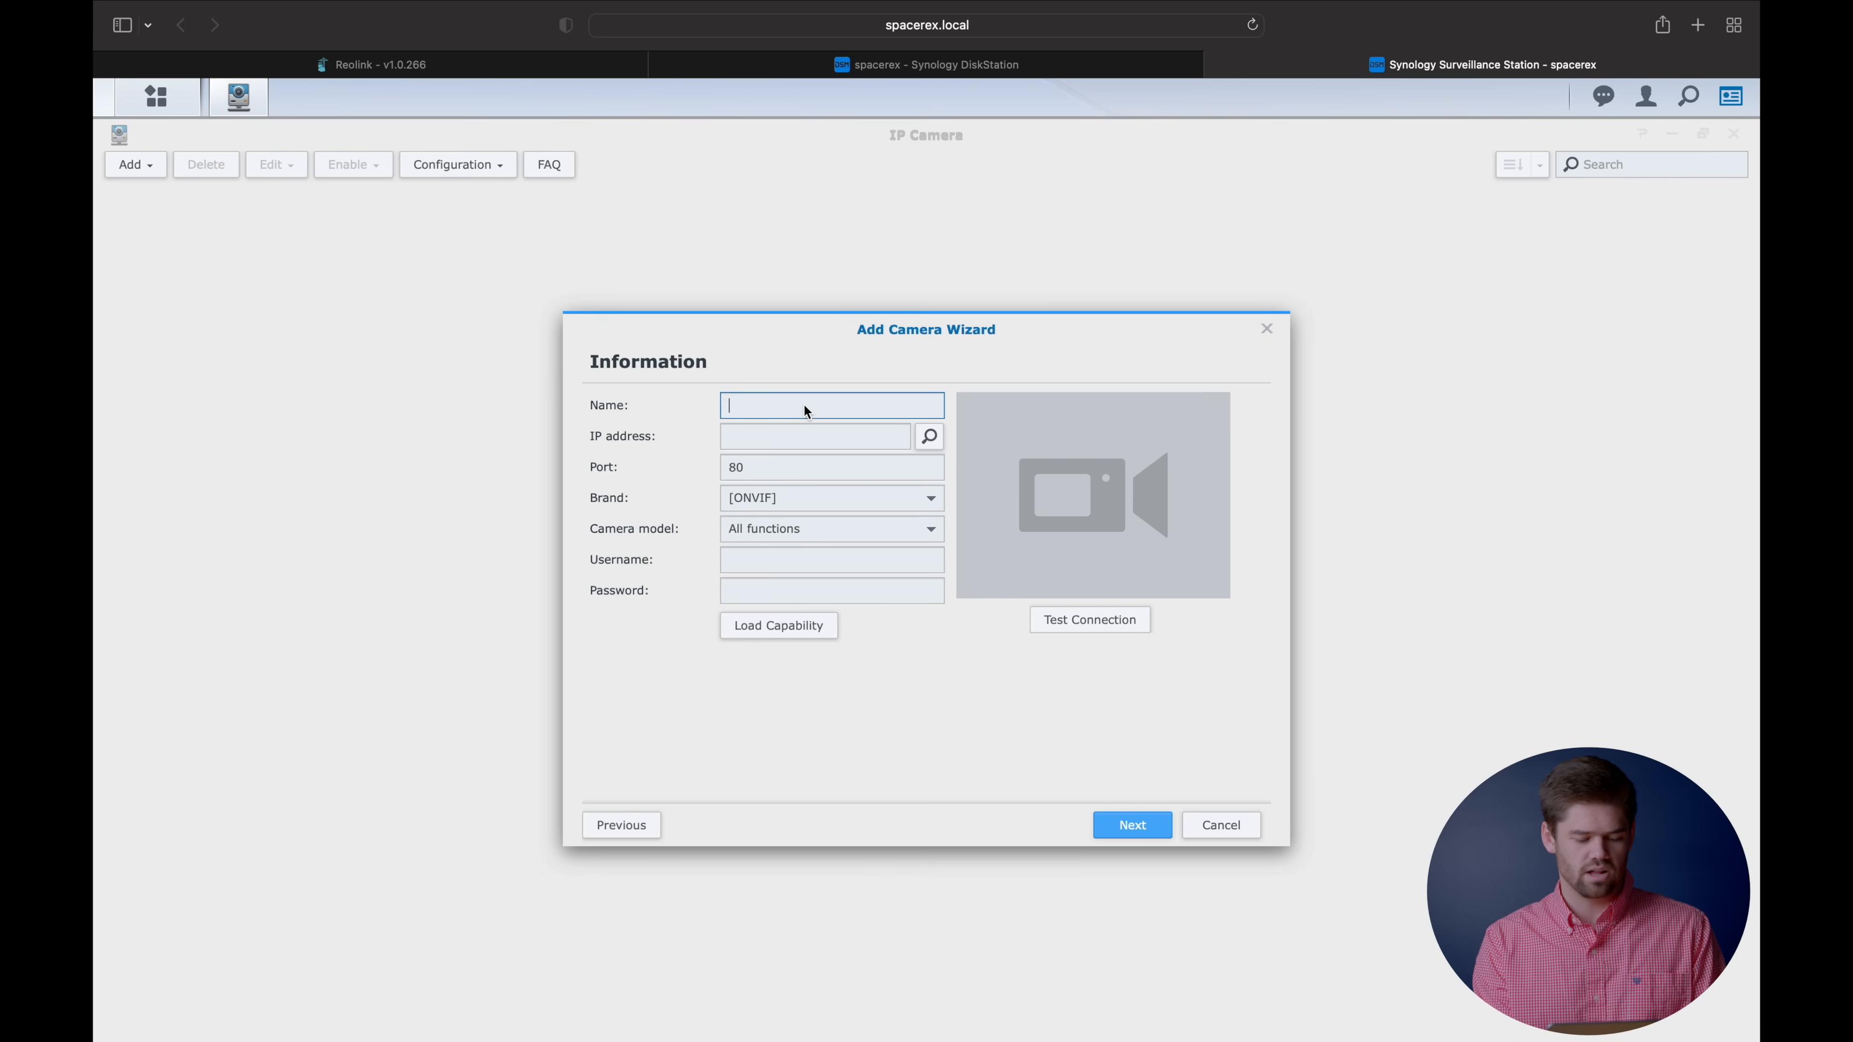
pyautogui.write('5')
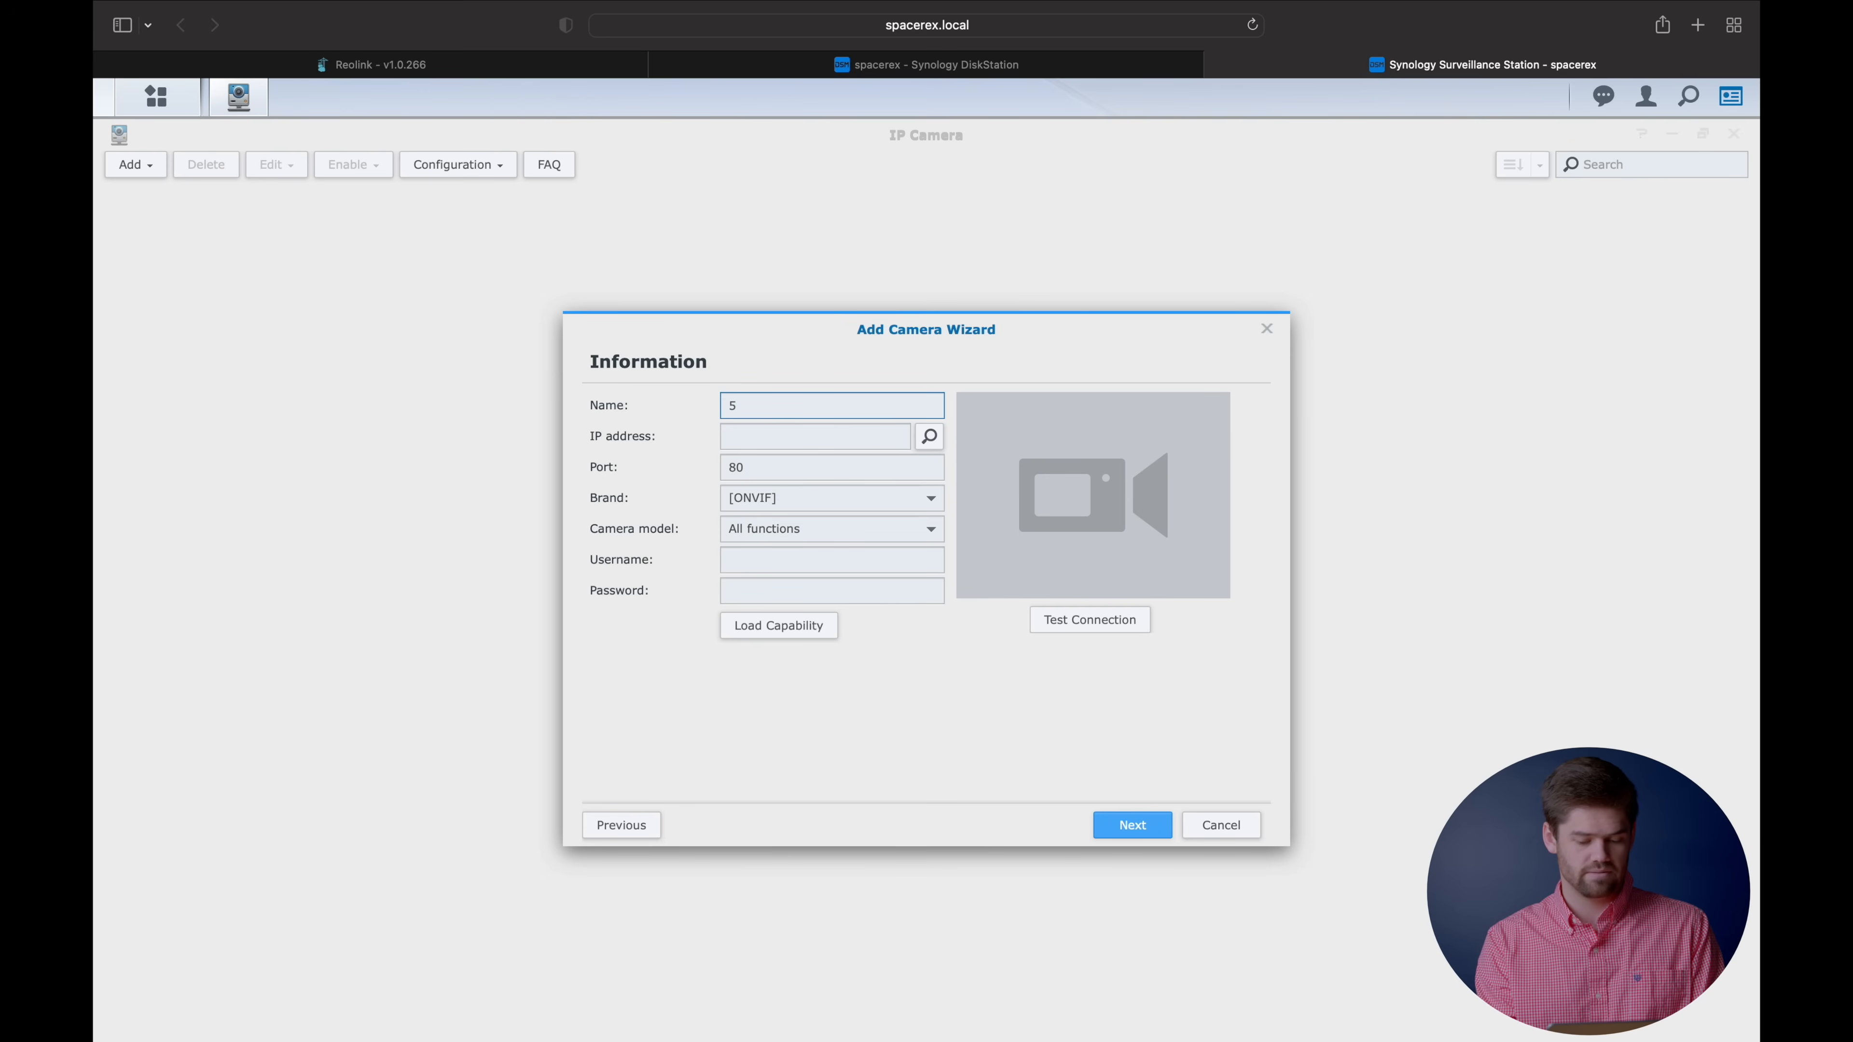
pyautogui.write('11')
pyautogui.click(790, 445)
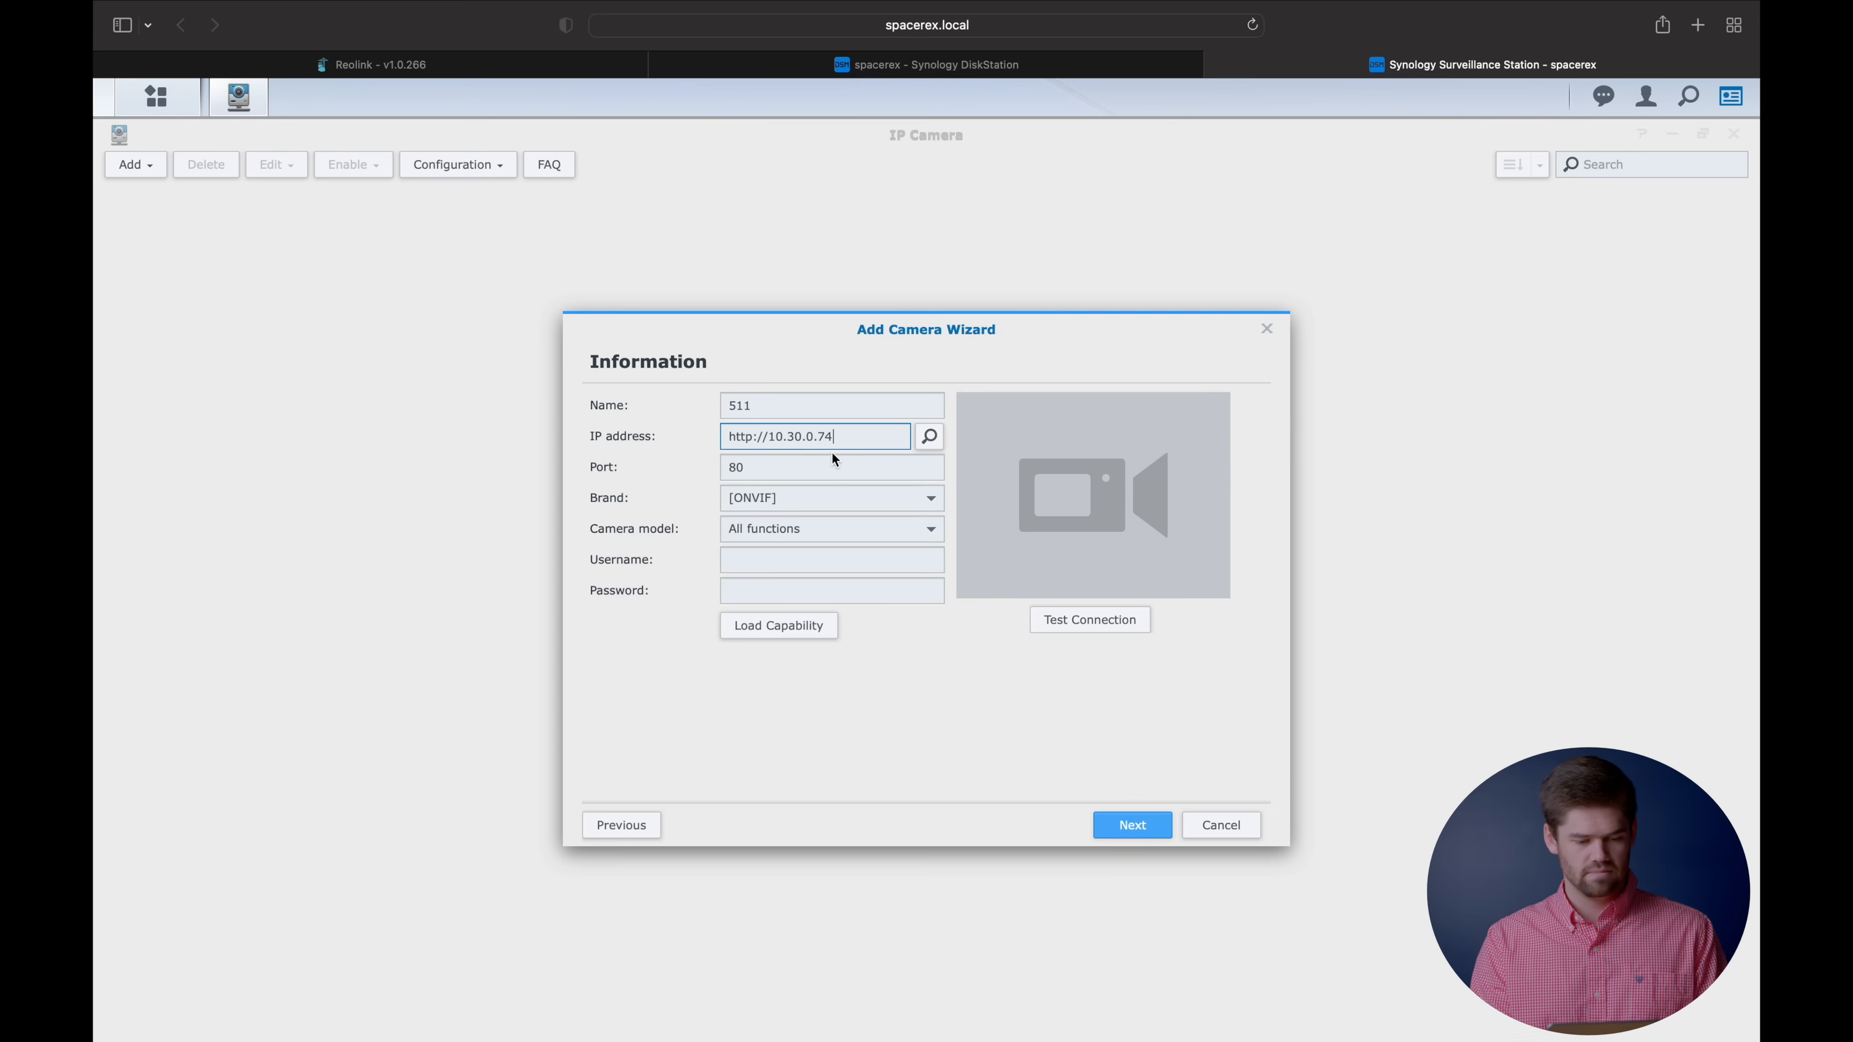
pyautogui.moveTo(774, 439); pyautogui.dragTo(664, 441)
pyautogui.press('BackSpace')
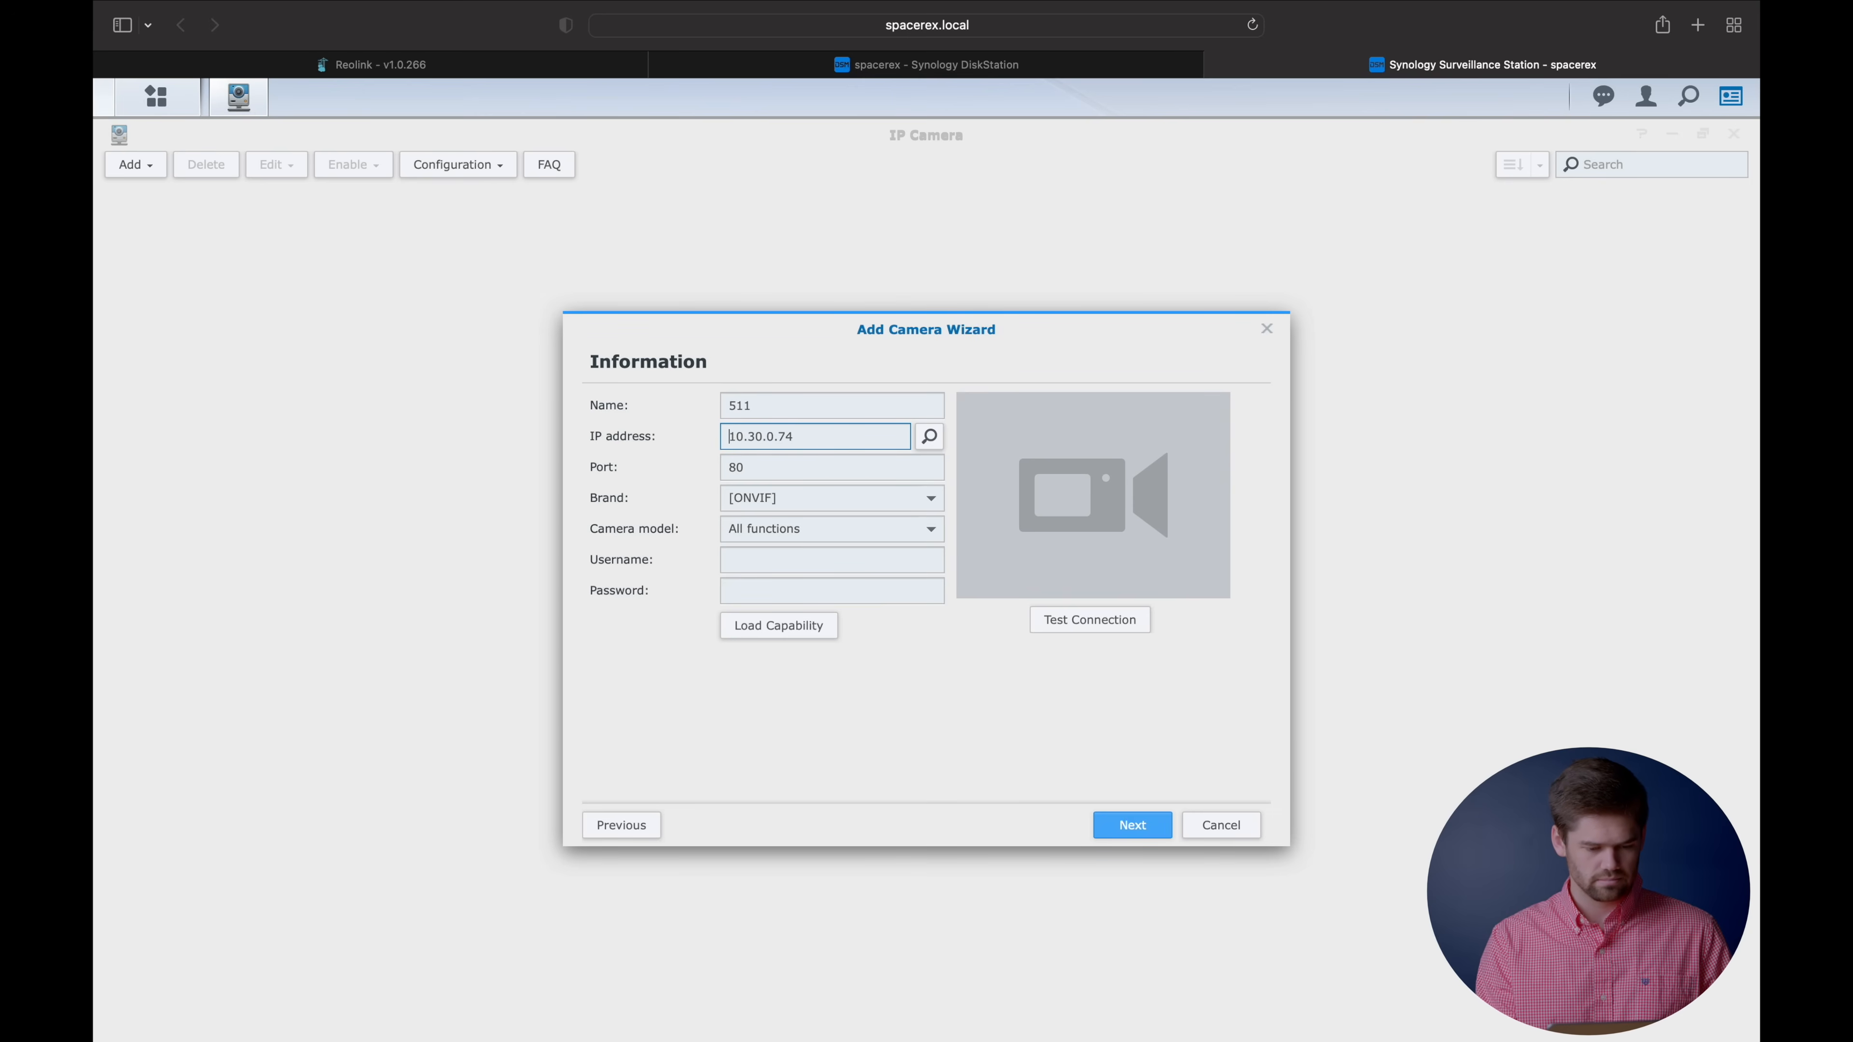
# Set the camera brand to Reolink.
pyautogui.click(935, 503)
pyautogui.write('reo')
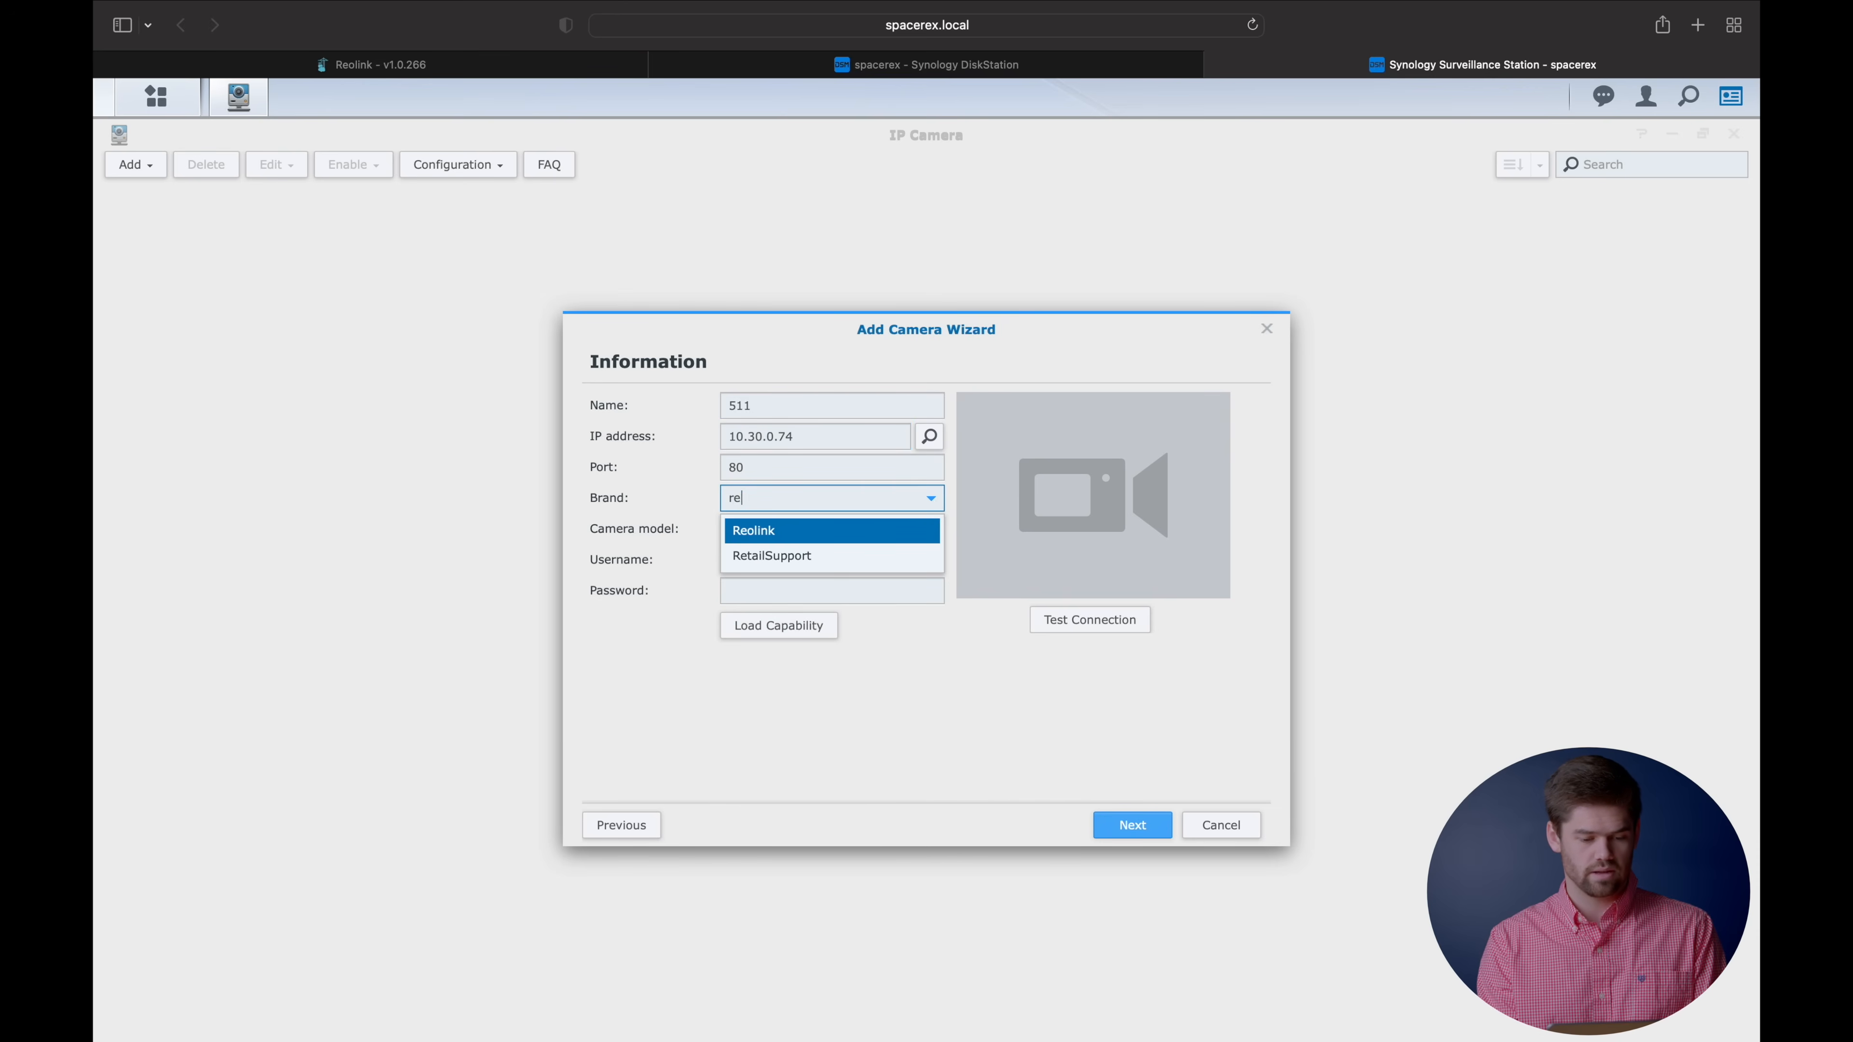
pyautogui.click(800, 531)
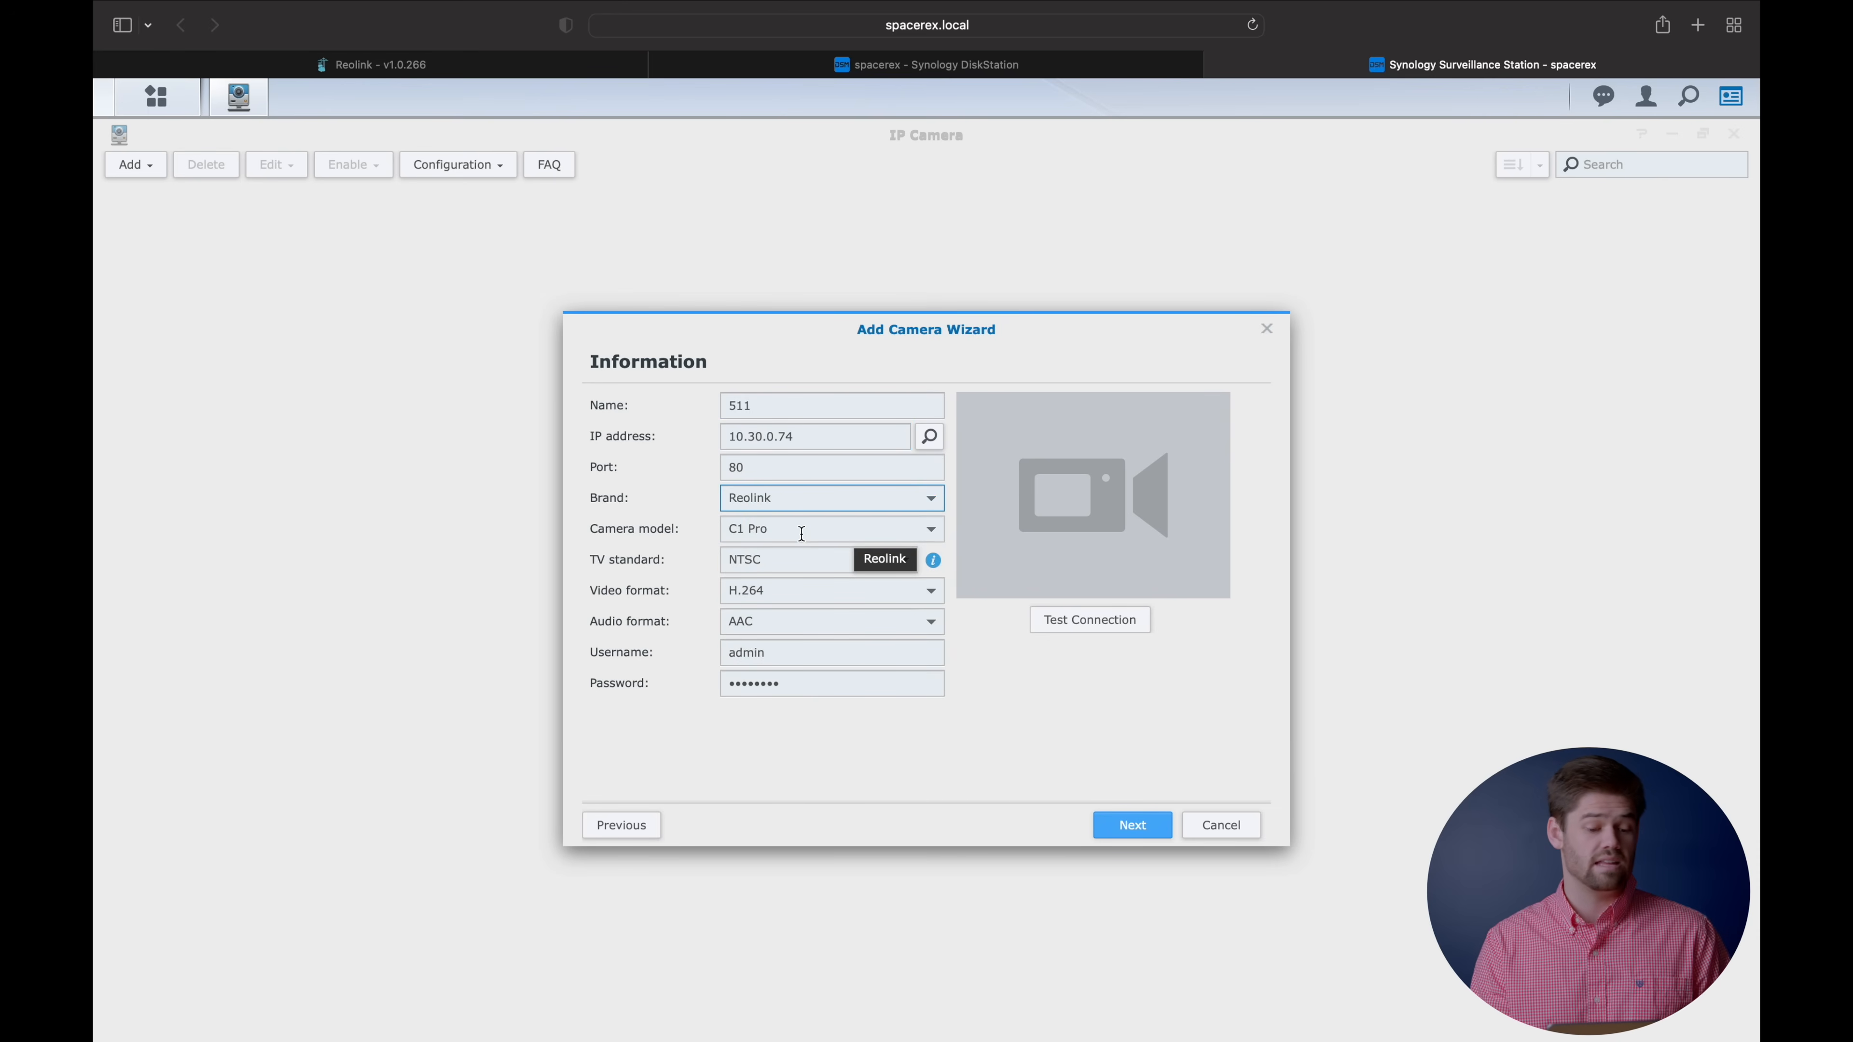
pyautogui.click(856, 504)
pyautogui.write('[')
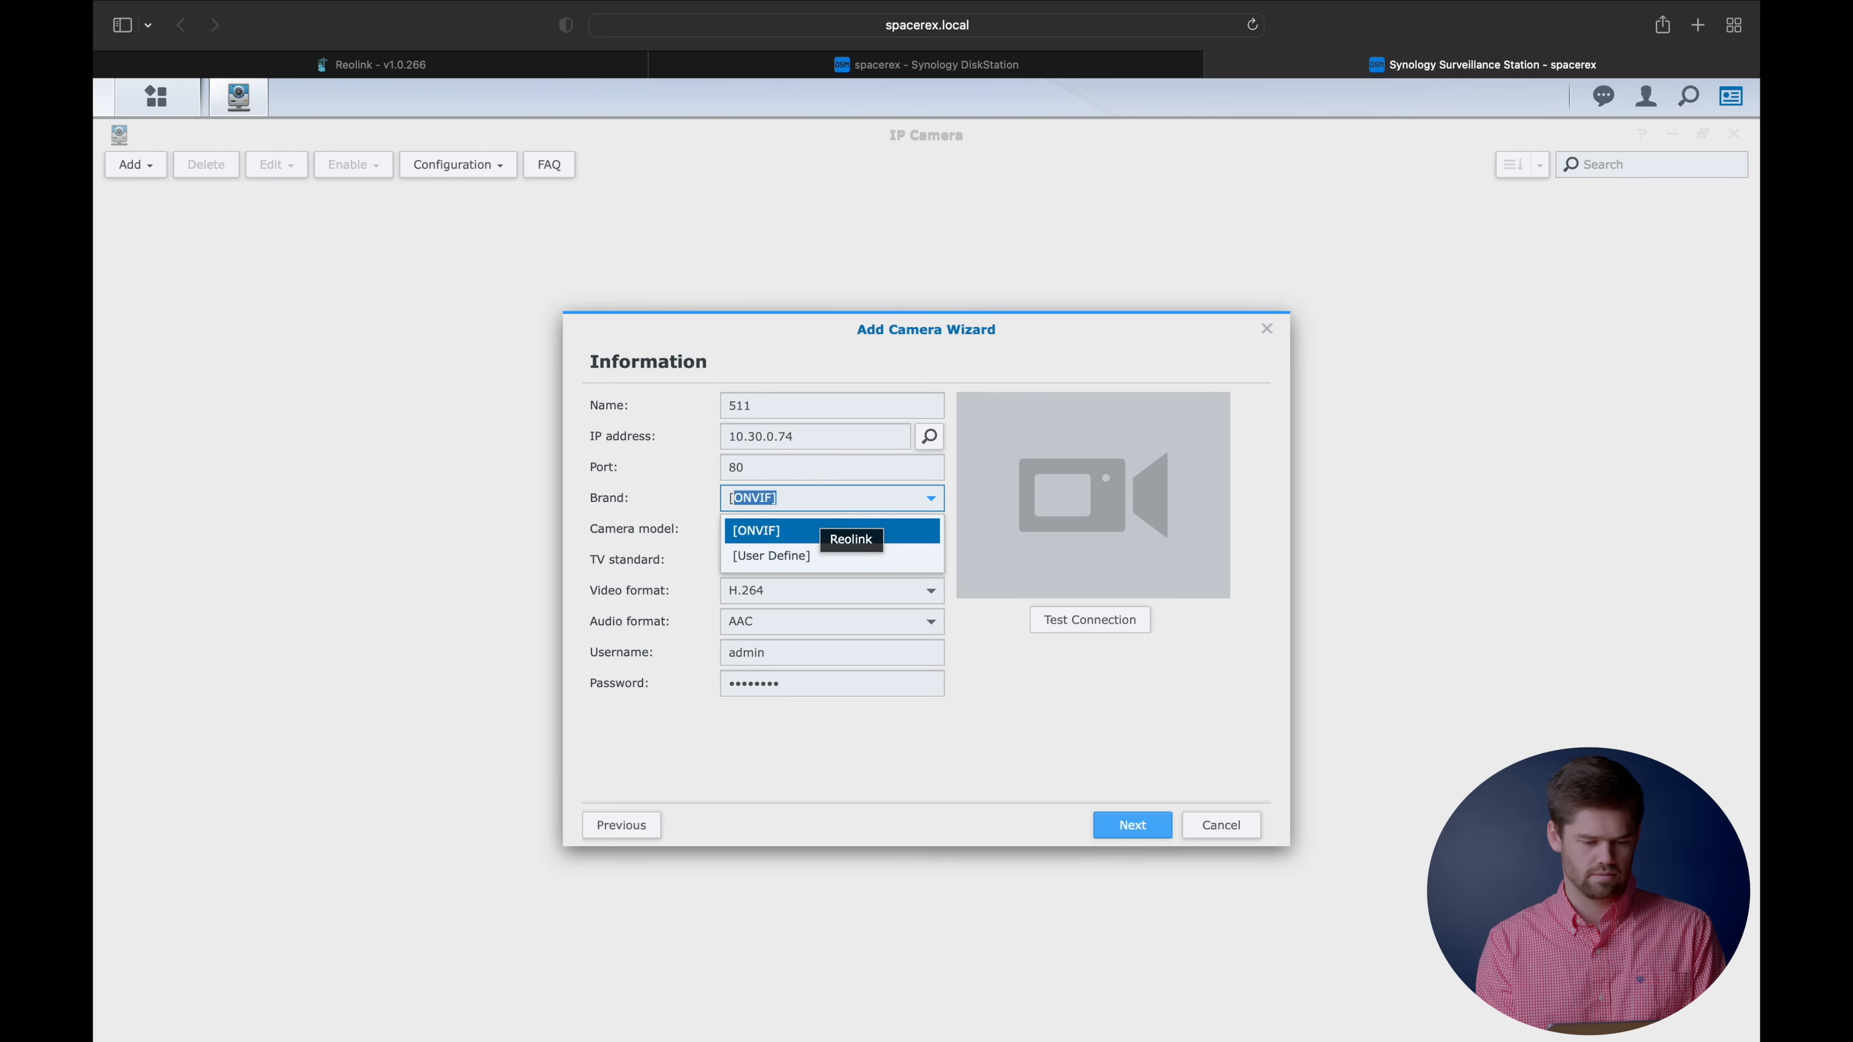
pyautogui.press('BackSpace')
pyautogui.write('re')
pyautogui.click(825, 528)
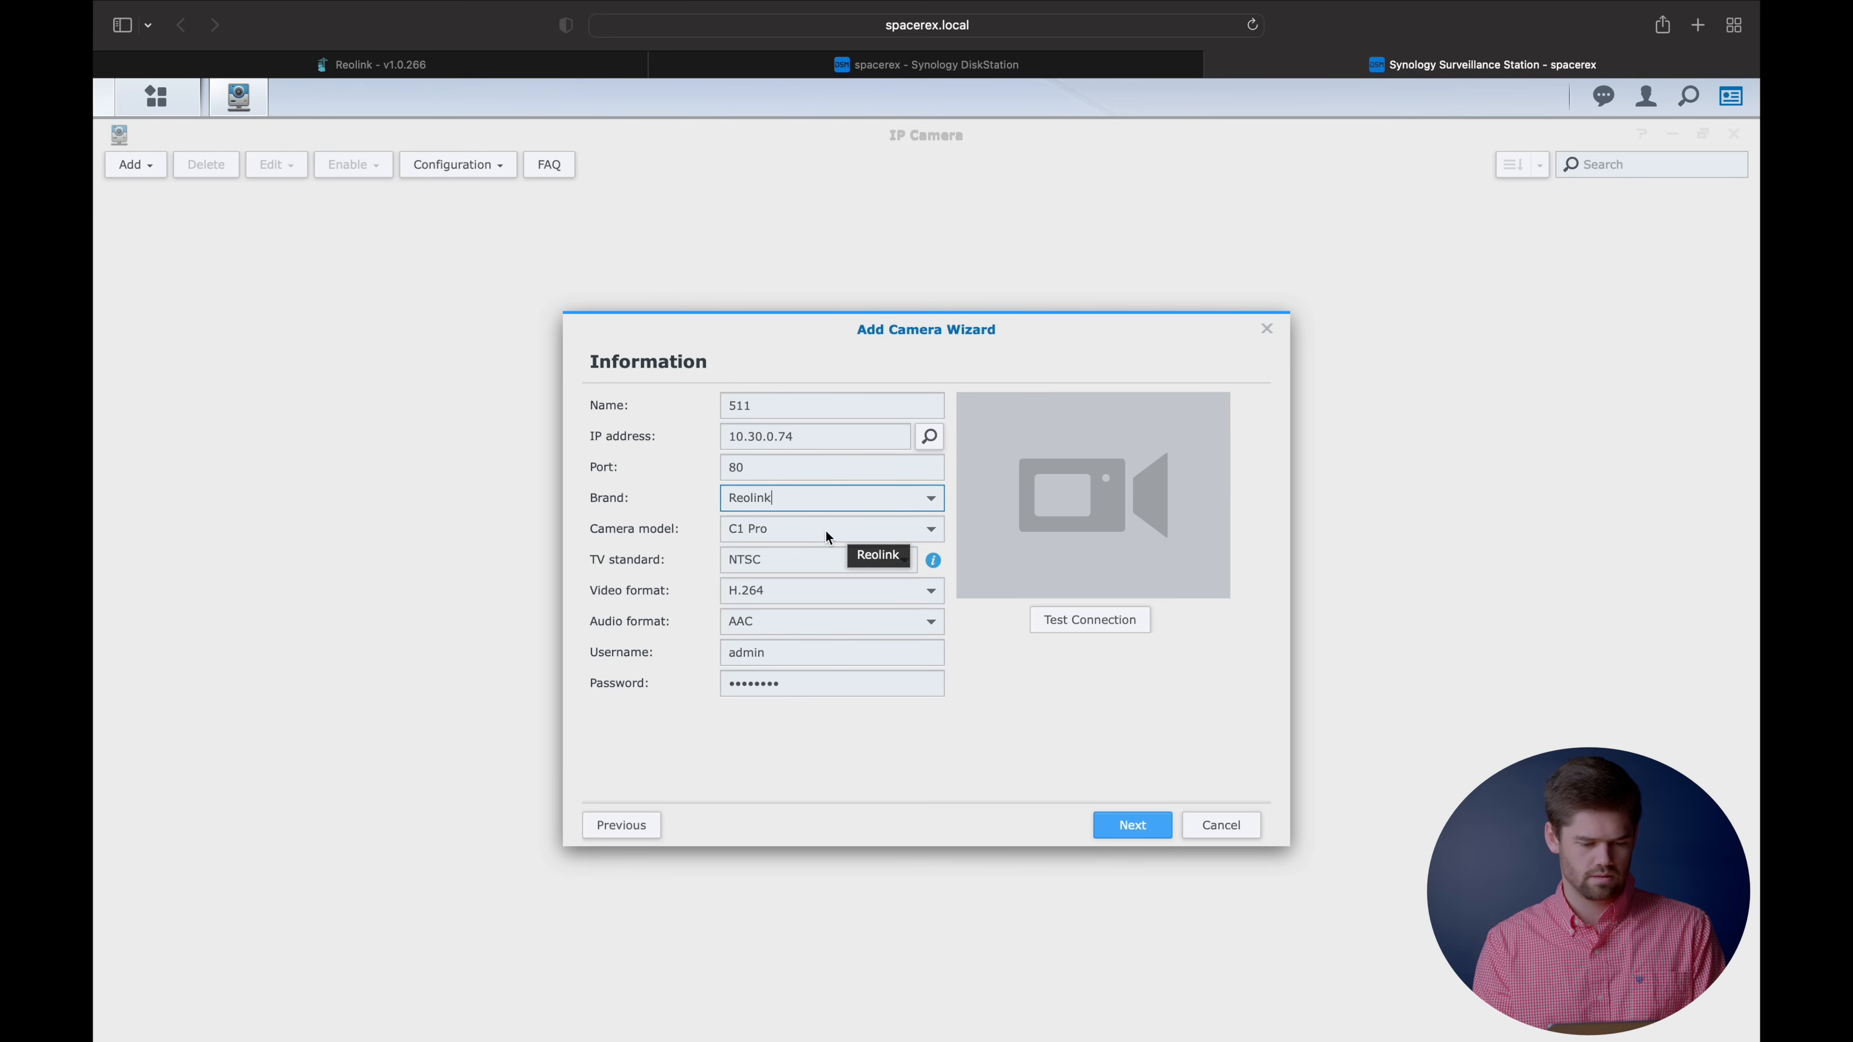
# Choose RLC-511 as the camera model.
pyautogui.click(930, 530)
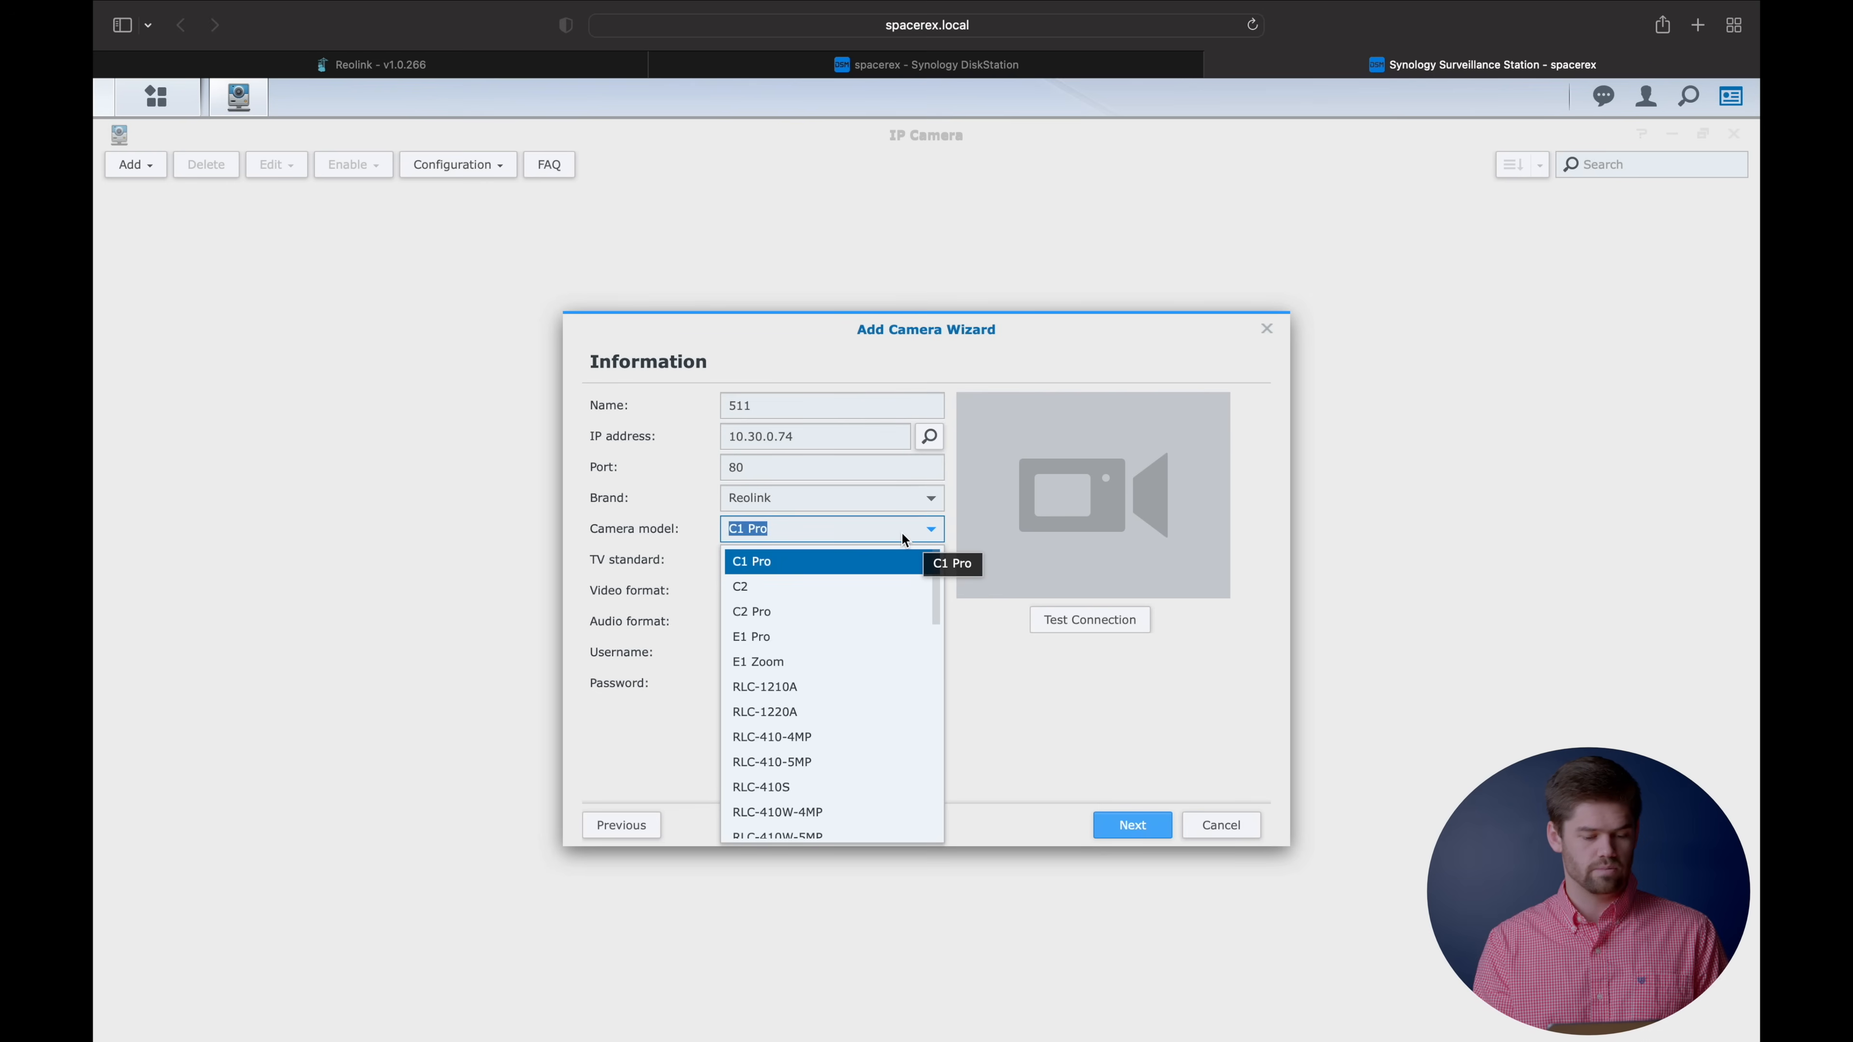
pyautogui.scroll(-5, 845, 752)
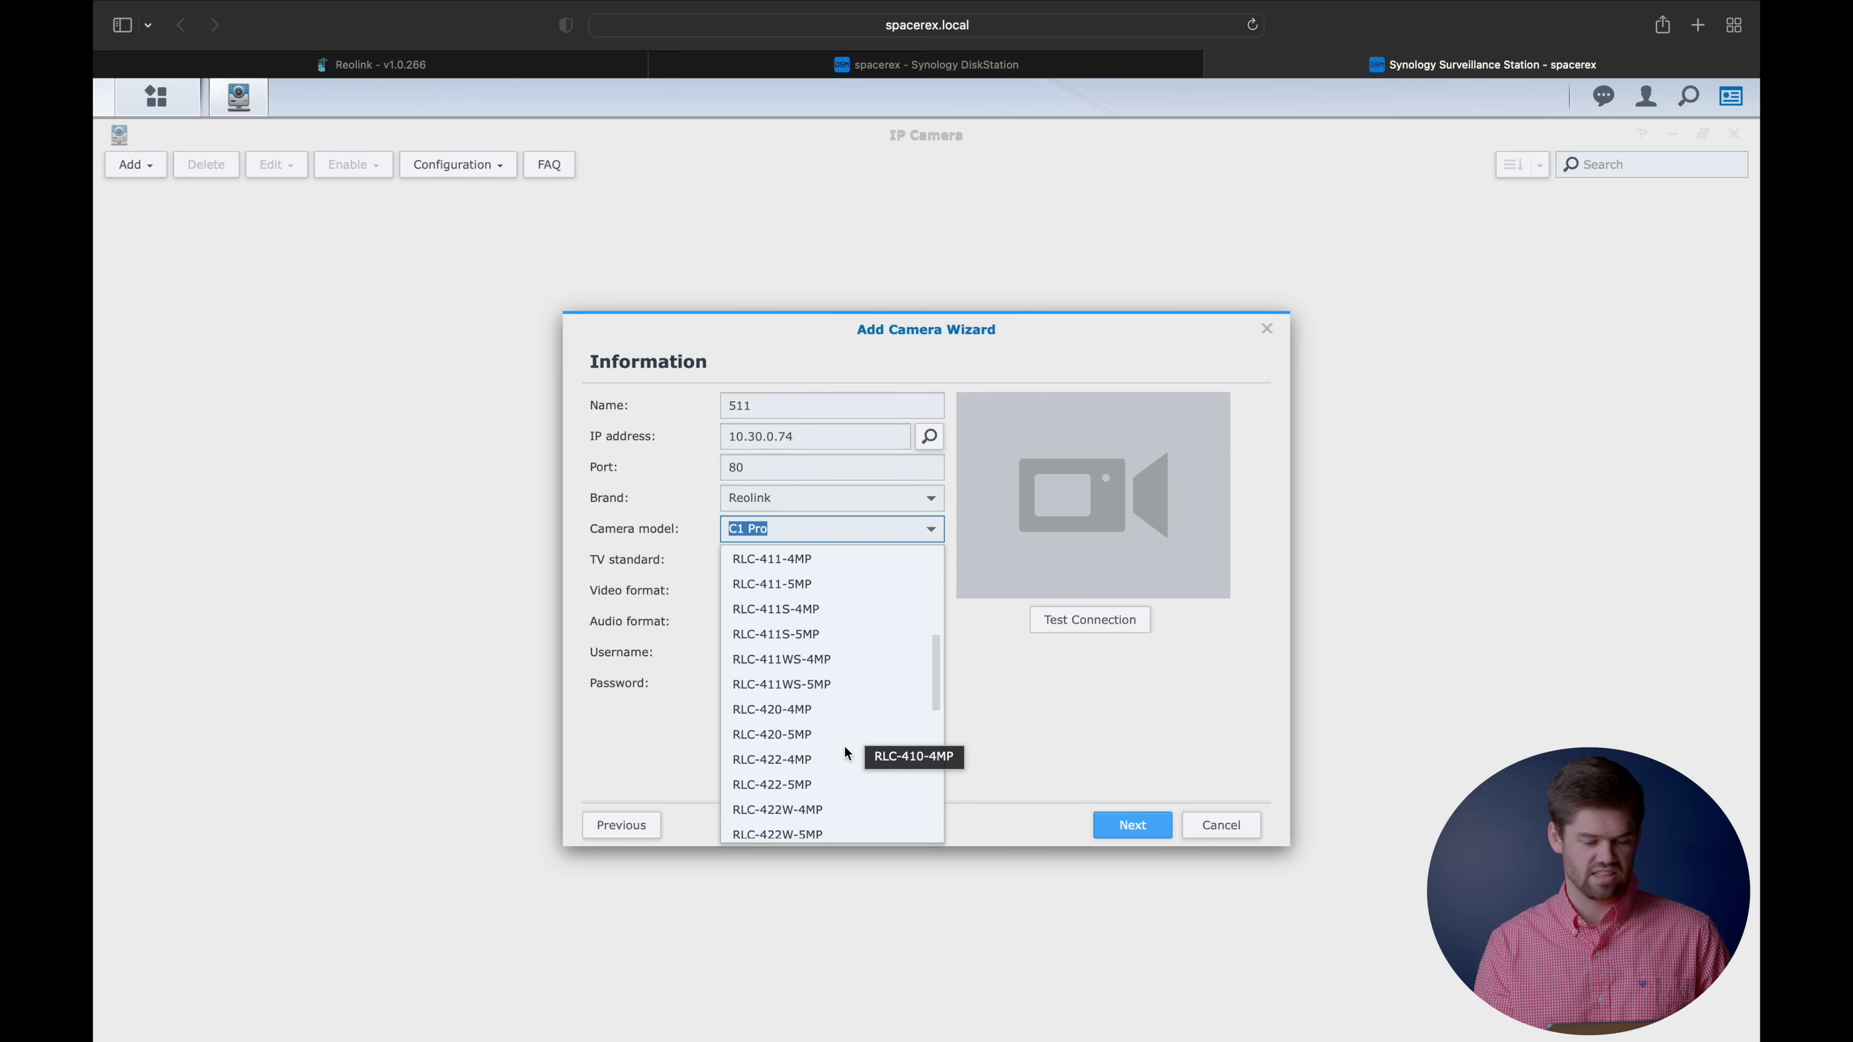
pyautogui.scroll(-5, 844, 745)
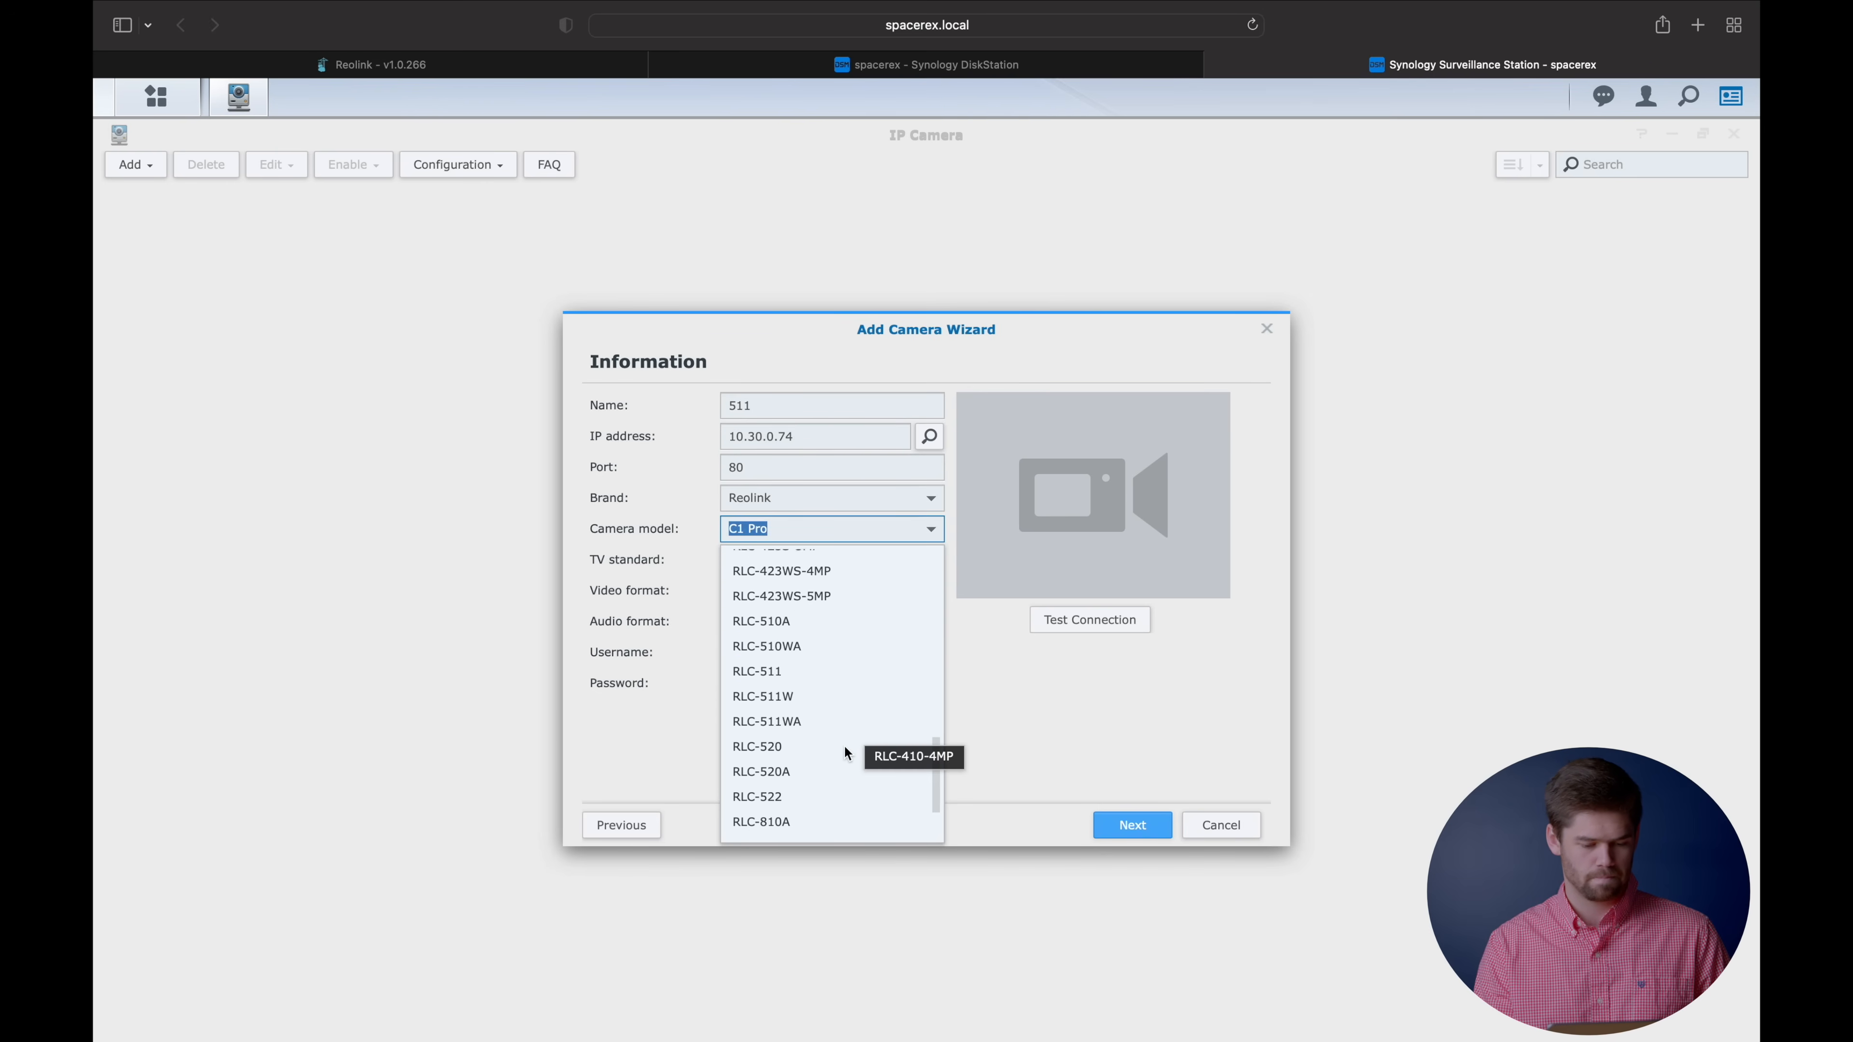
pyautogui.click(815, 672)
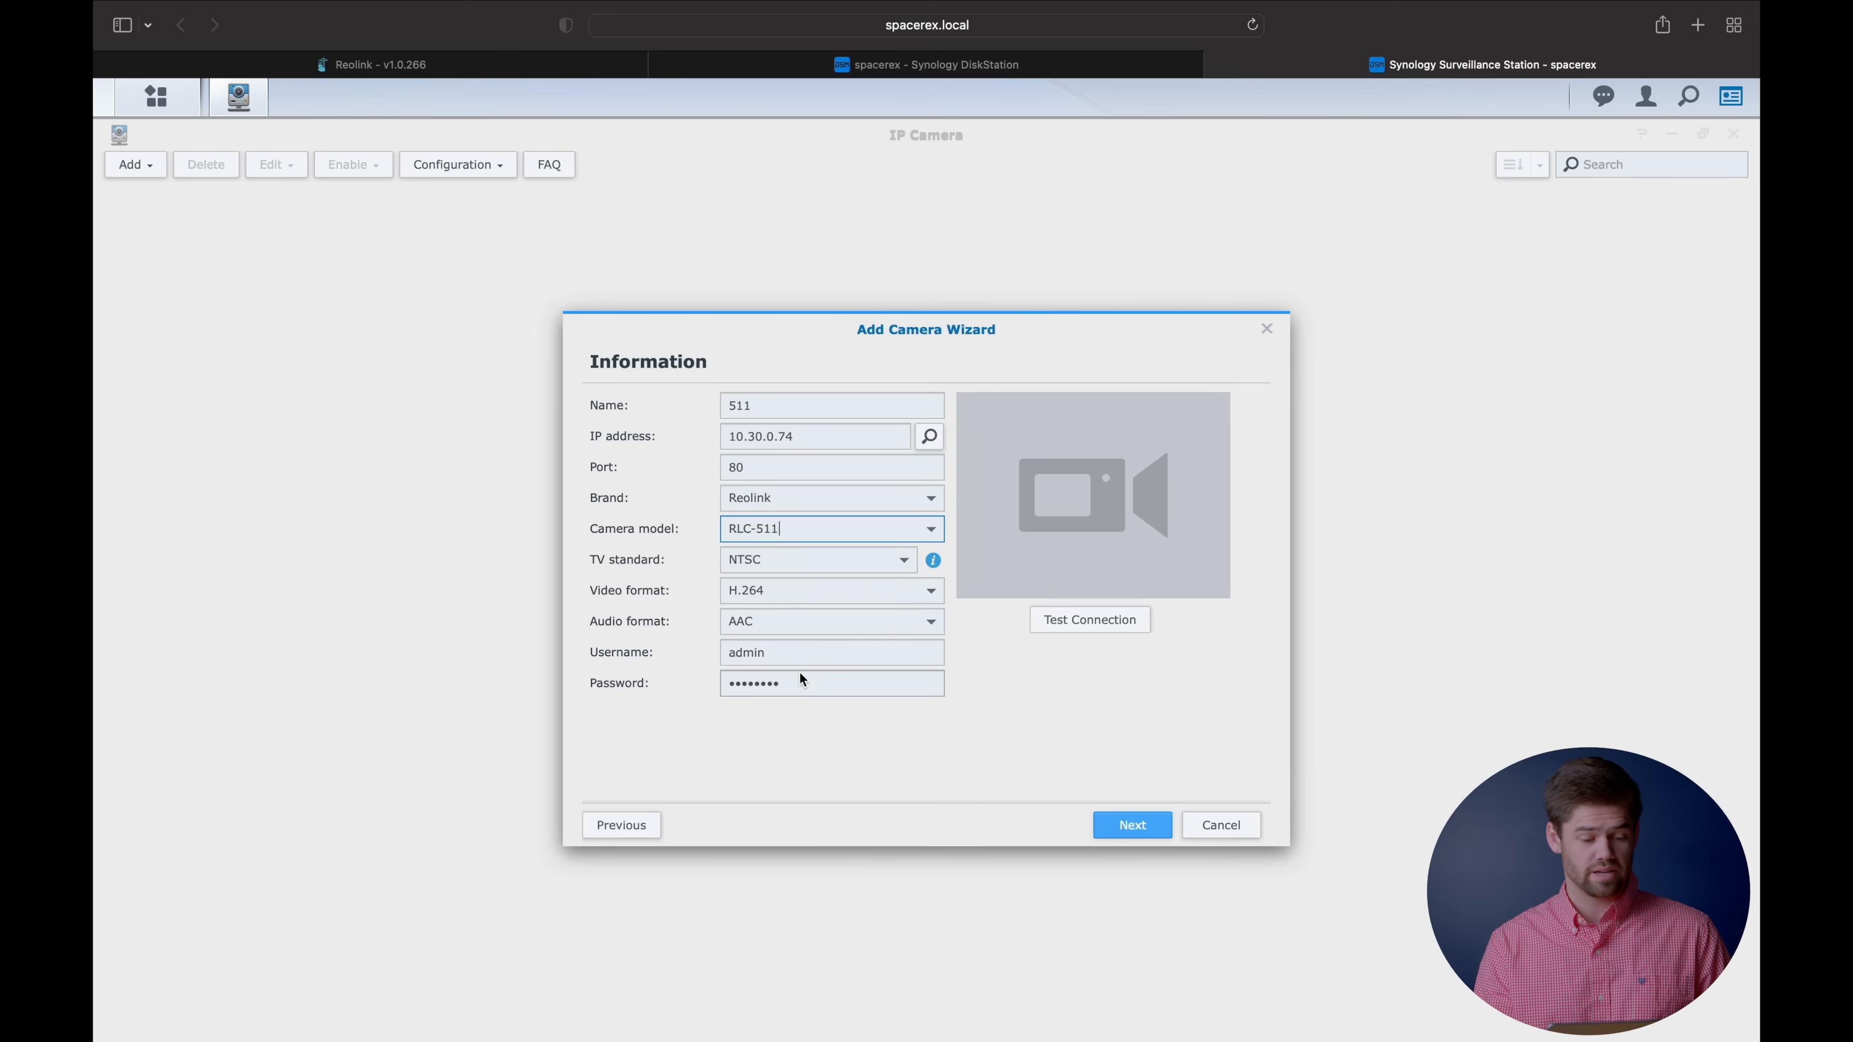
# Clear the camera's prefilled password and keep H.264 as the video format.
pyautogui.click(788, 683)
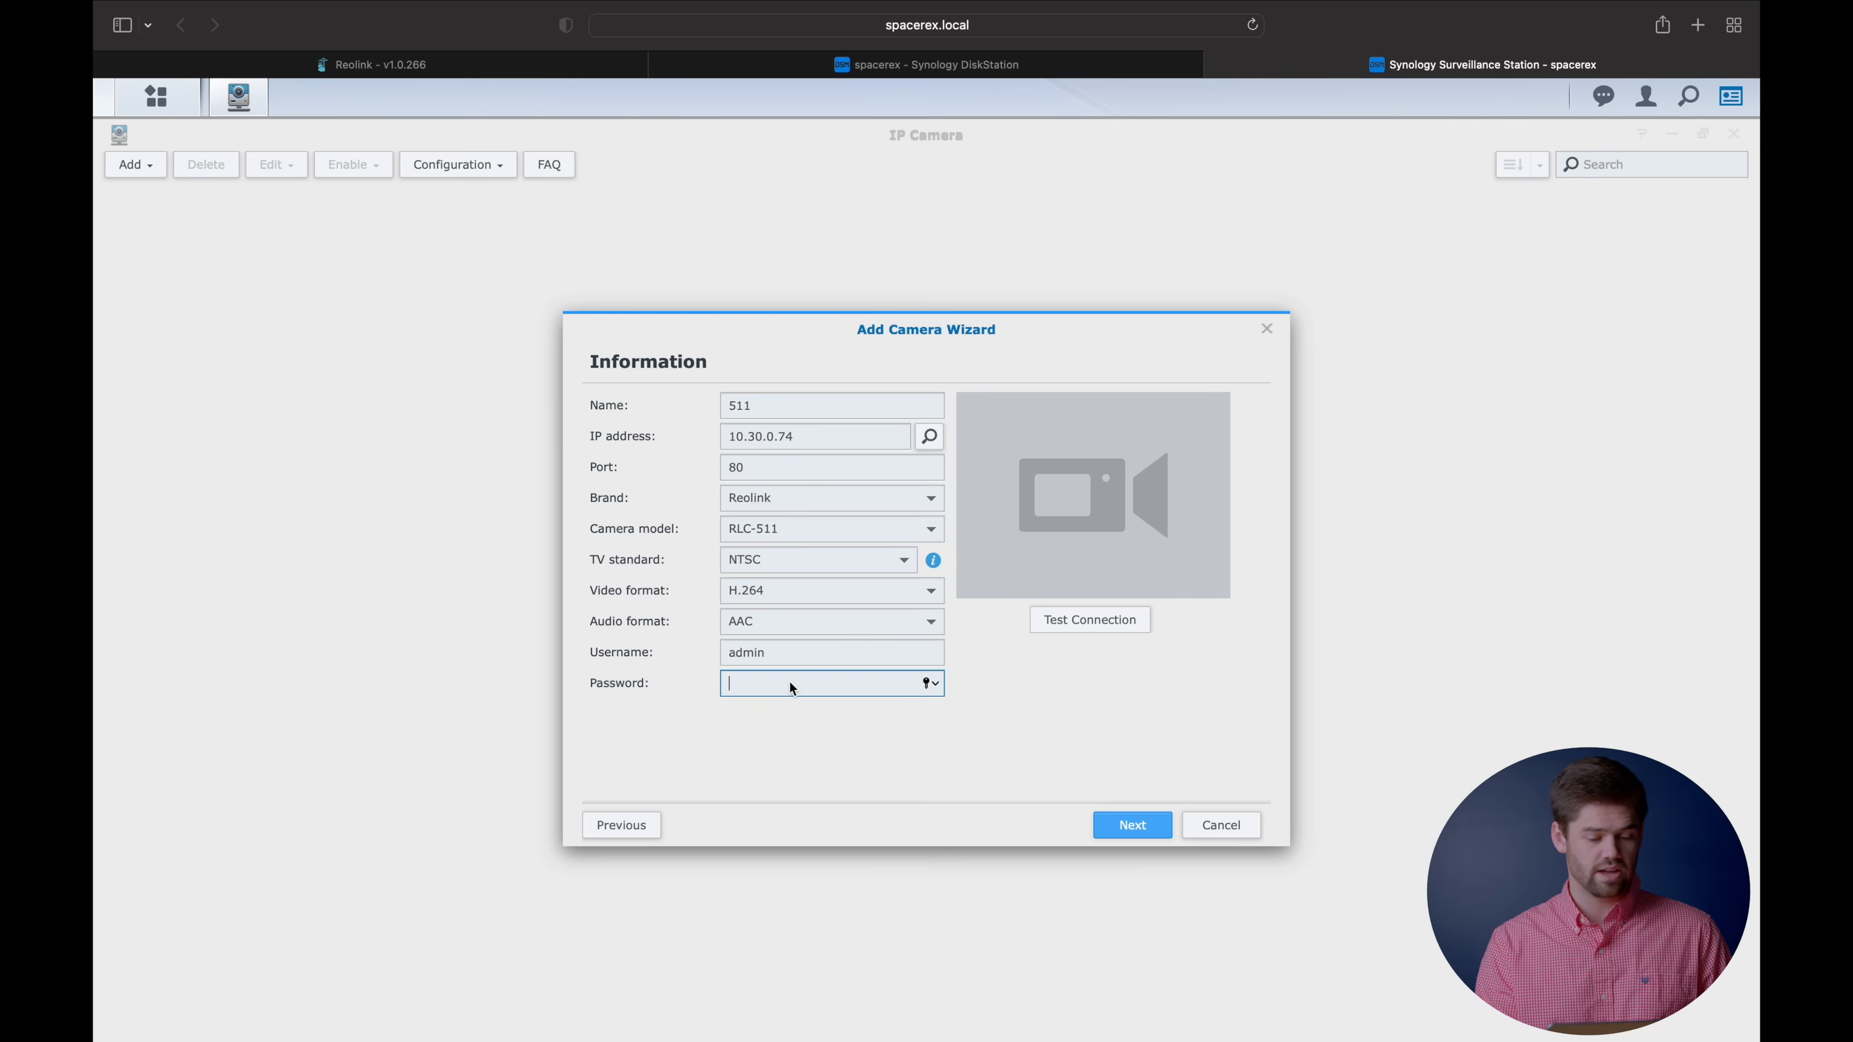
pyautogui.click(784, 652)
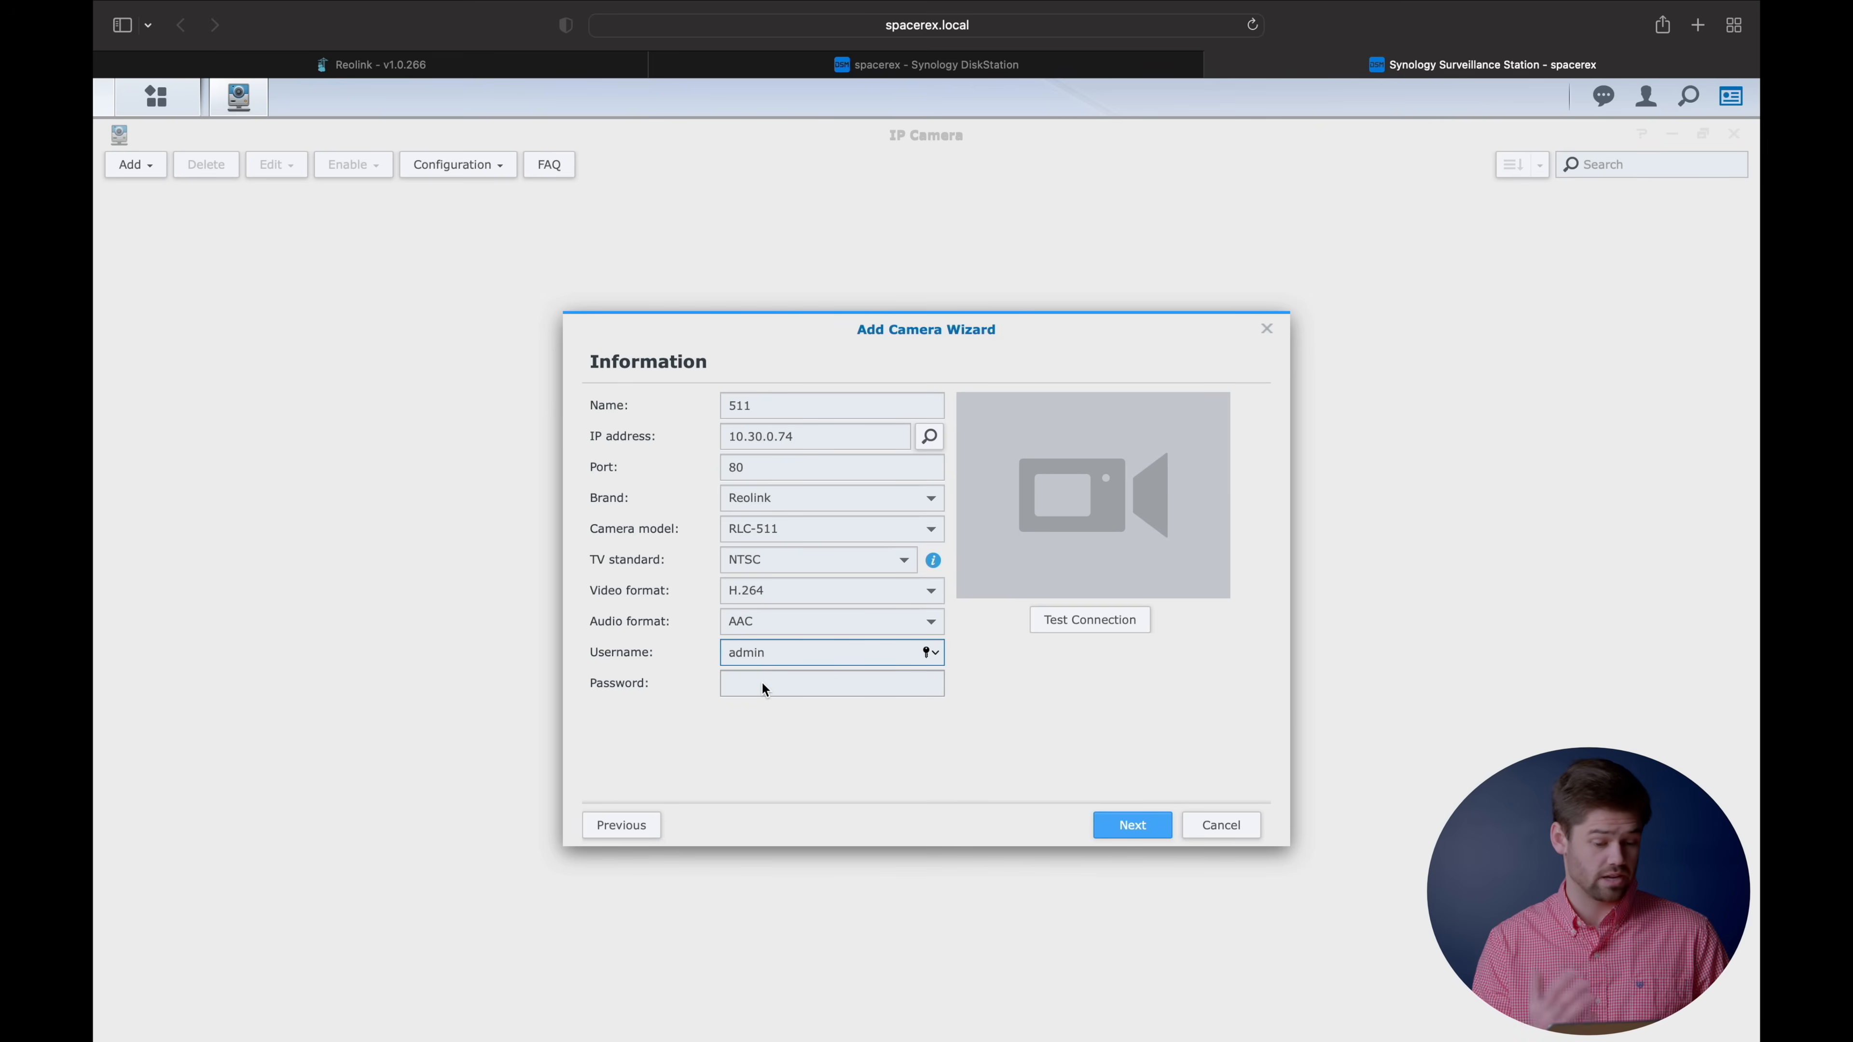
pyautogui.click(927, 595)
pyautogui.click(928, 598)
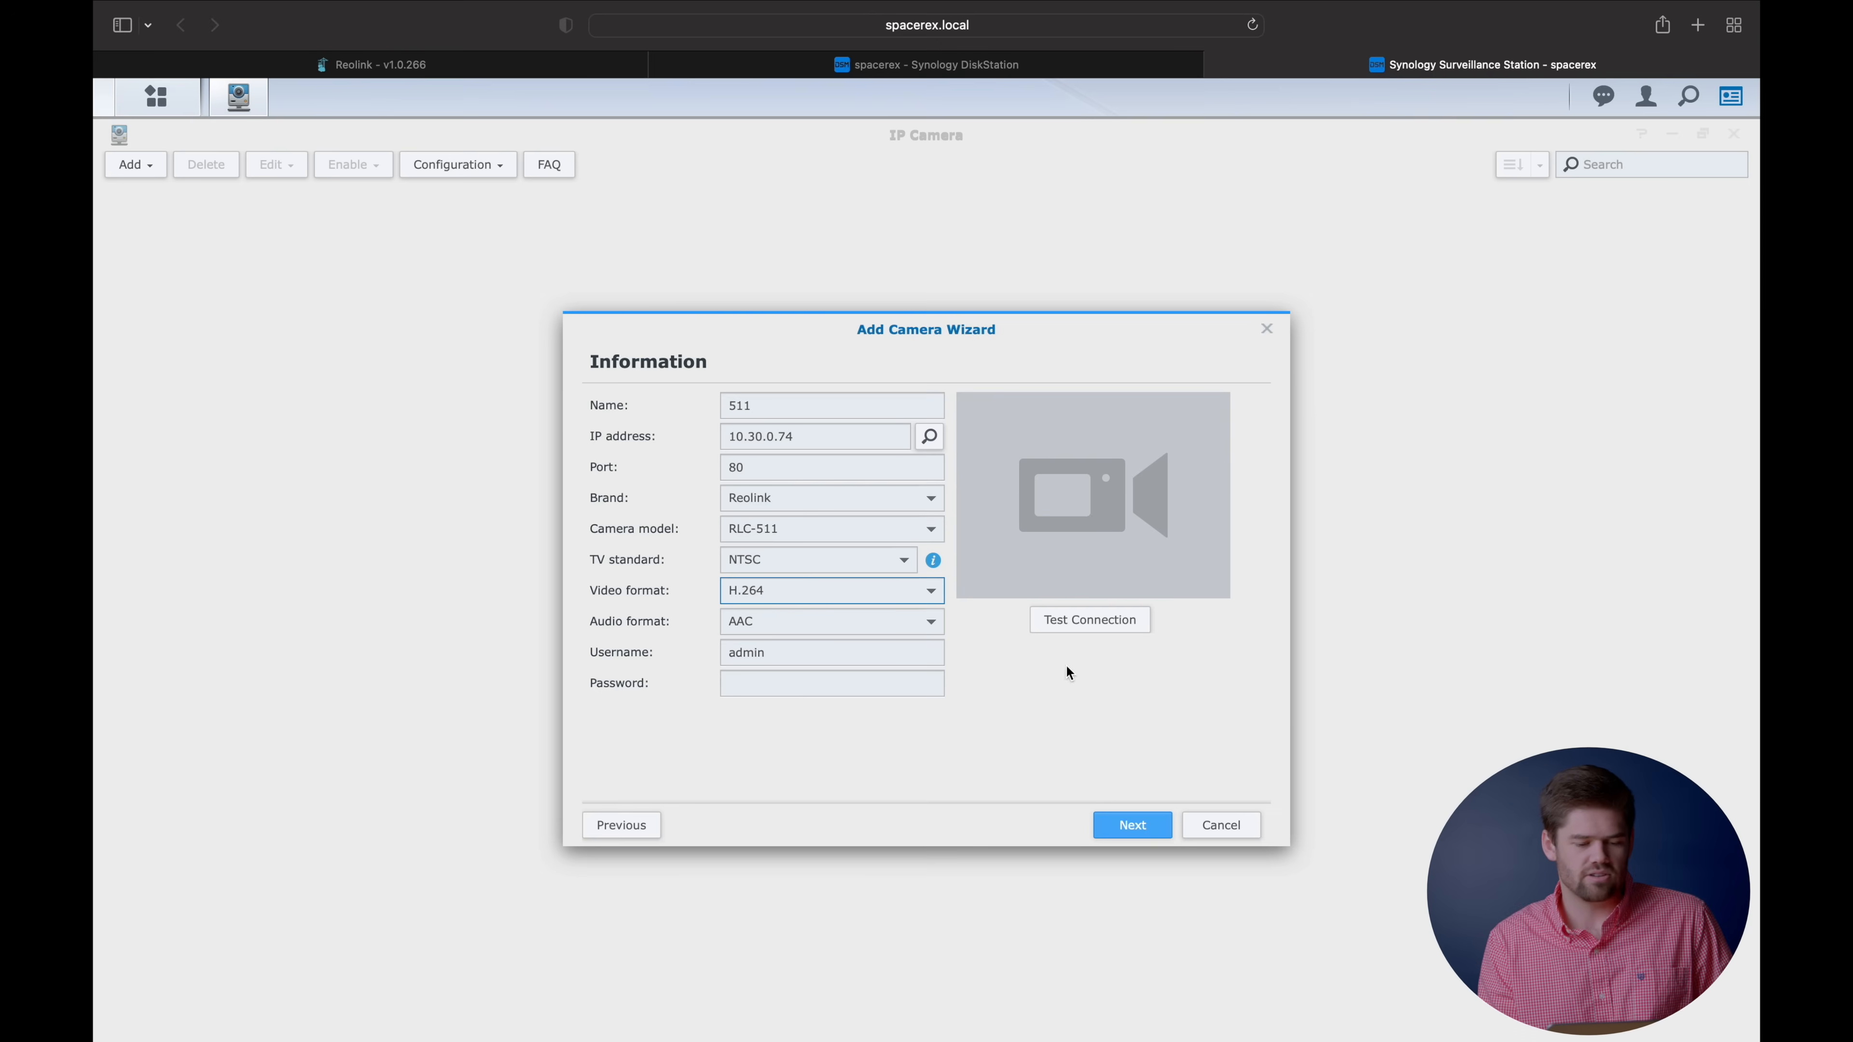
# Test the camera connection and complete the Add Camera Wizard.
pyautogui.click(1093, 619)
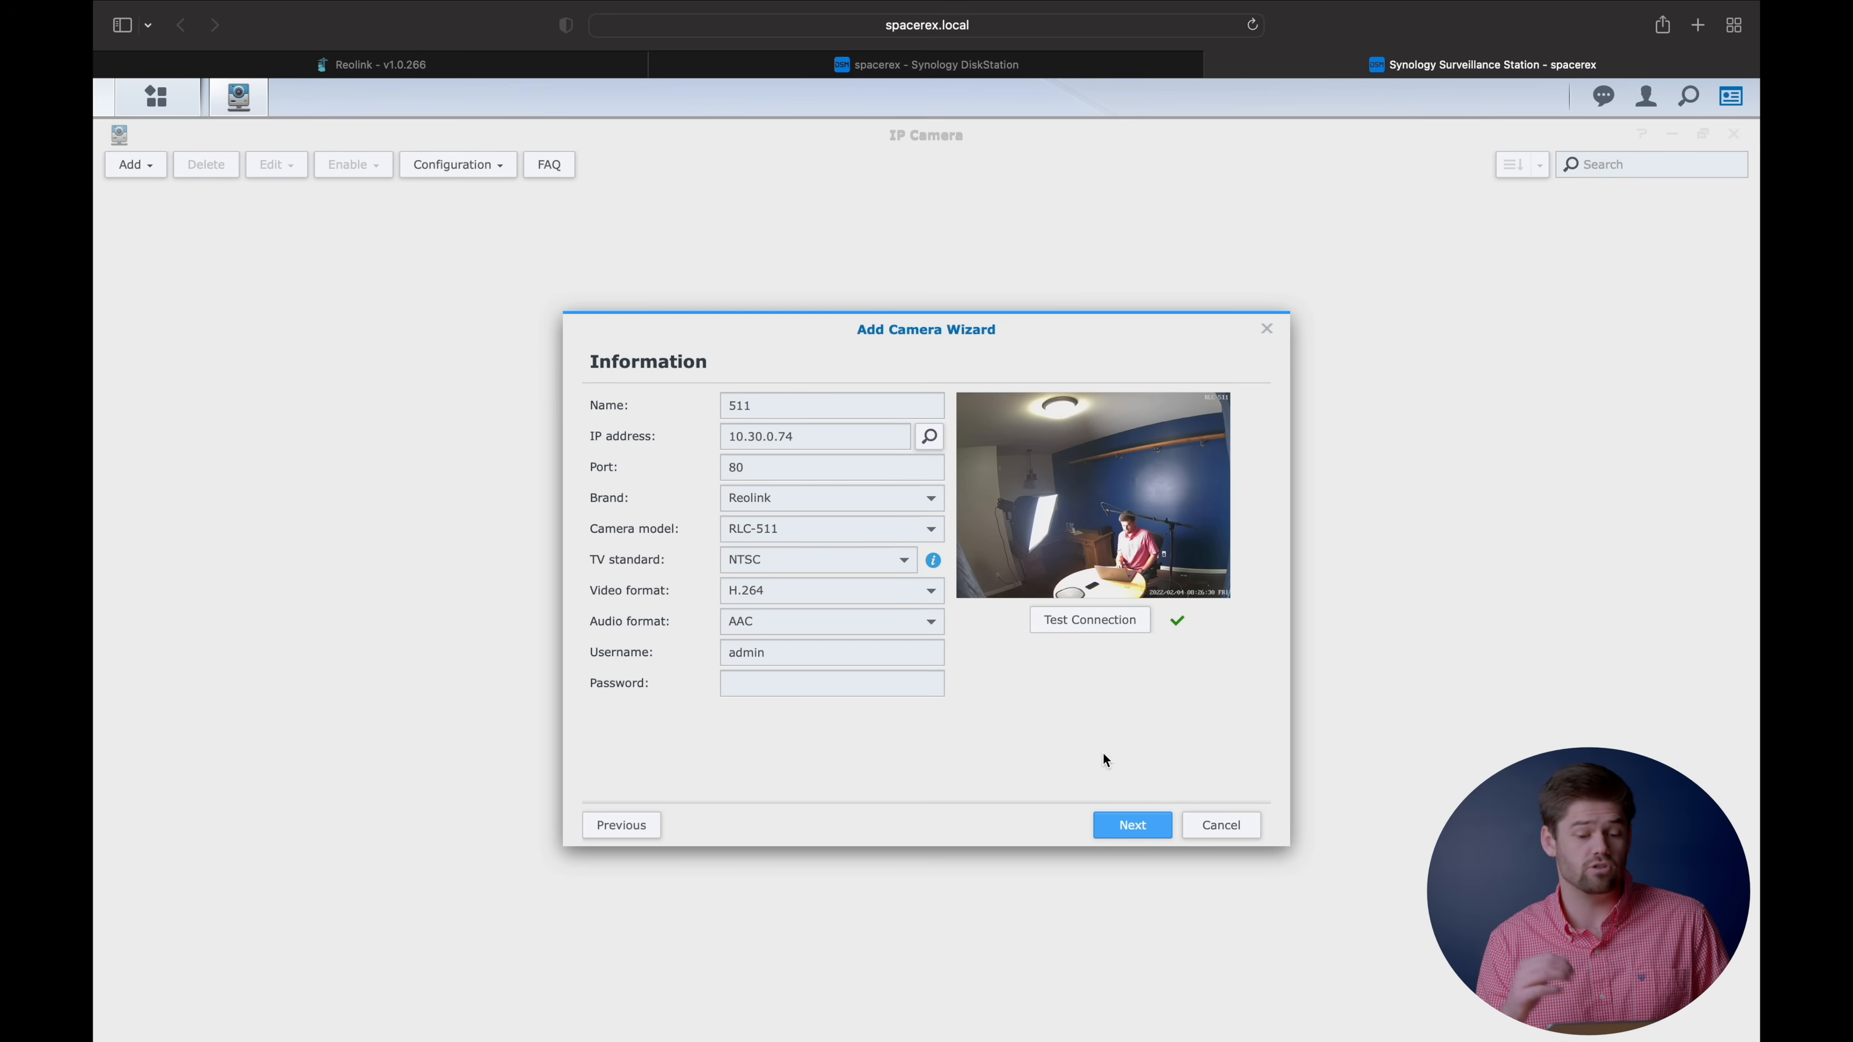
pyautogui.click(1134, 826)
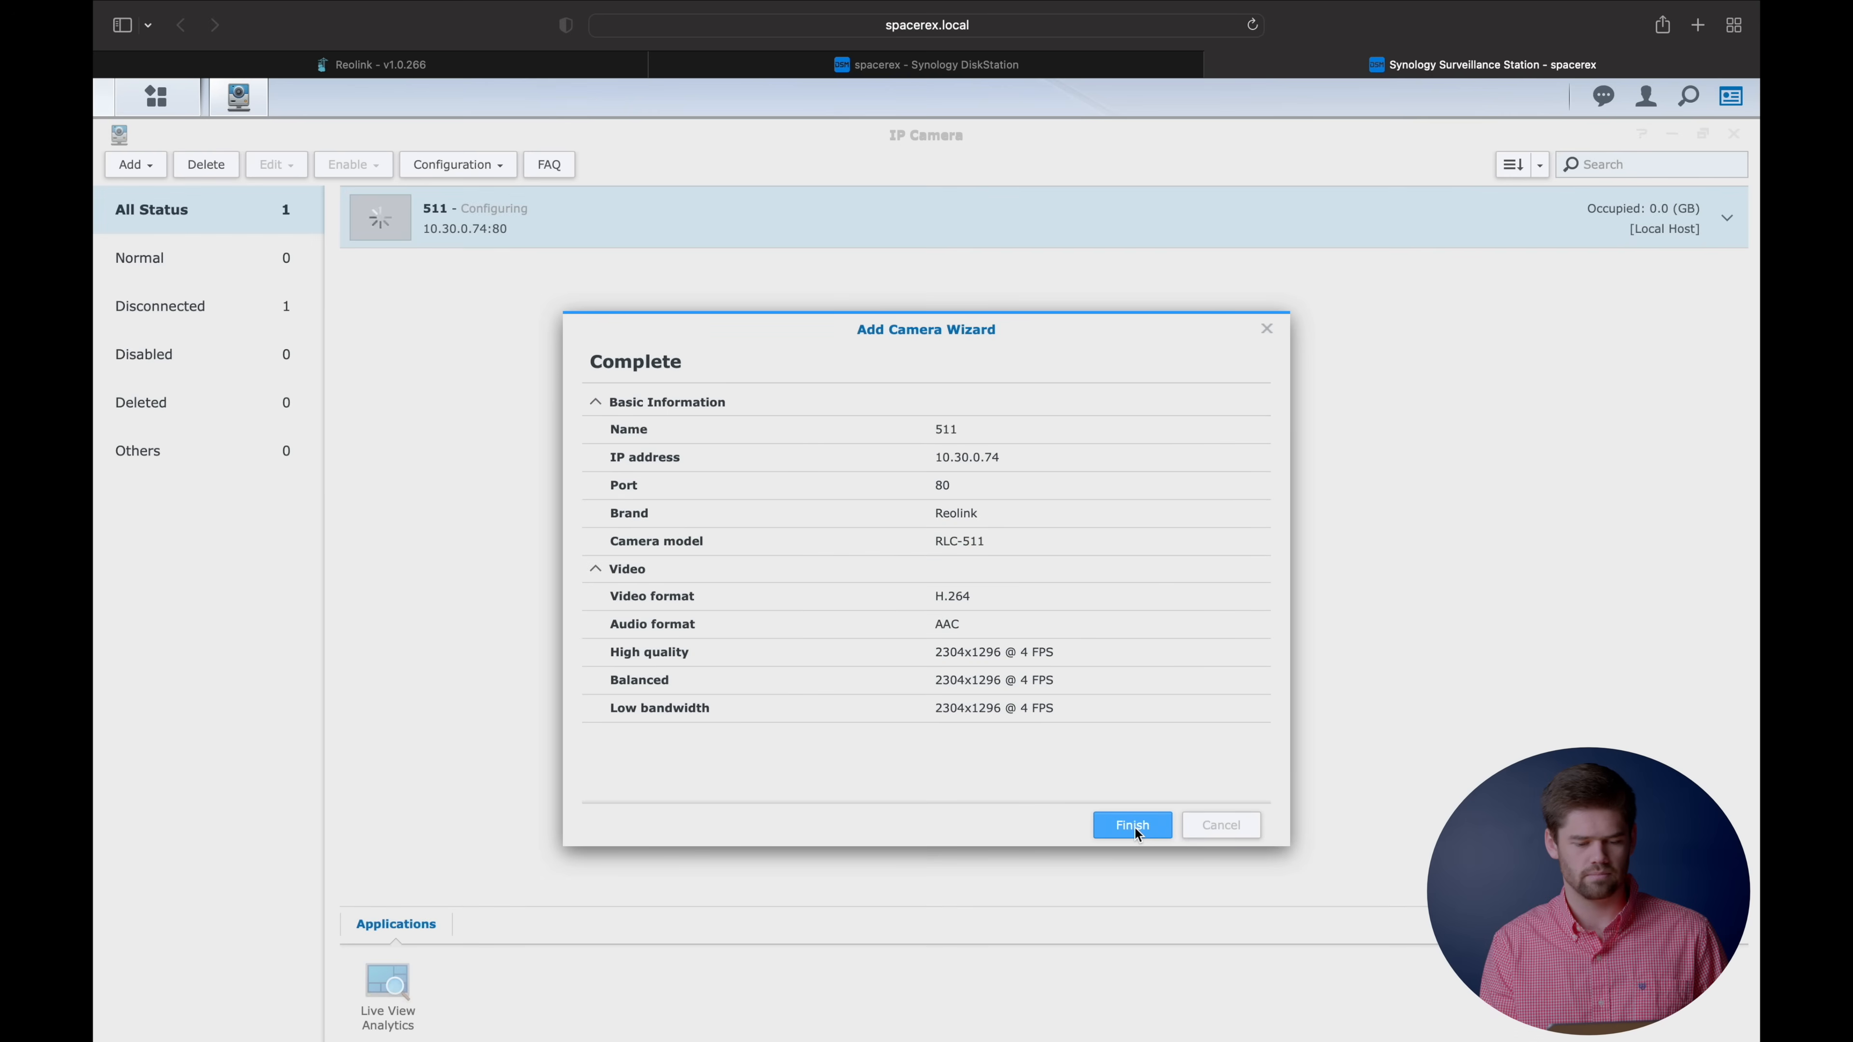
pyautogui.click(1135, 825)
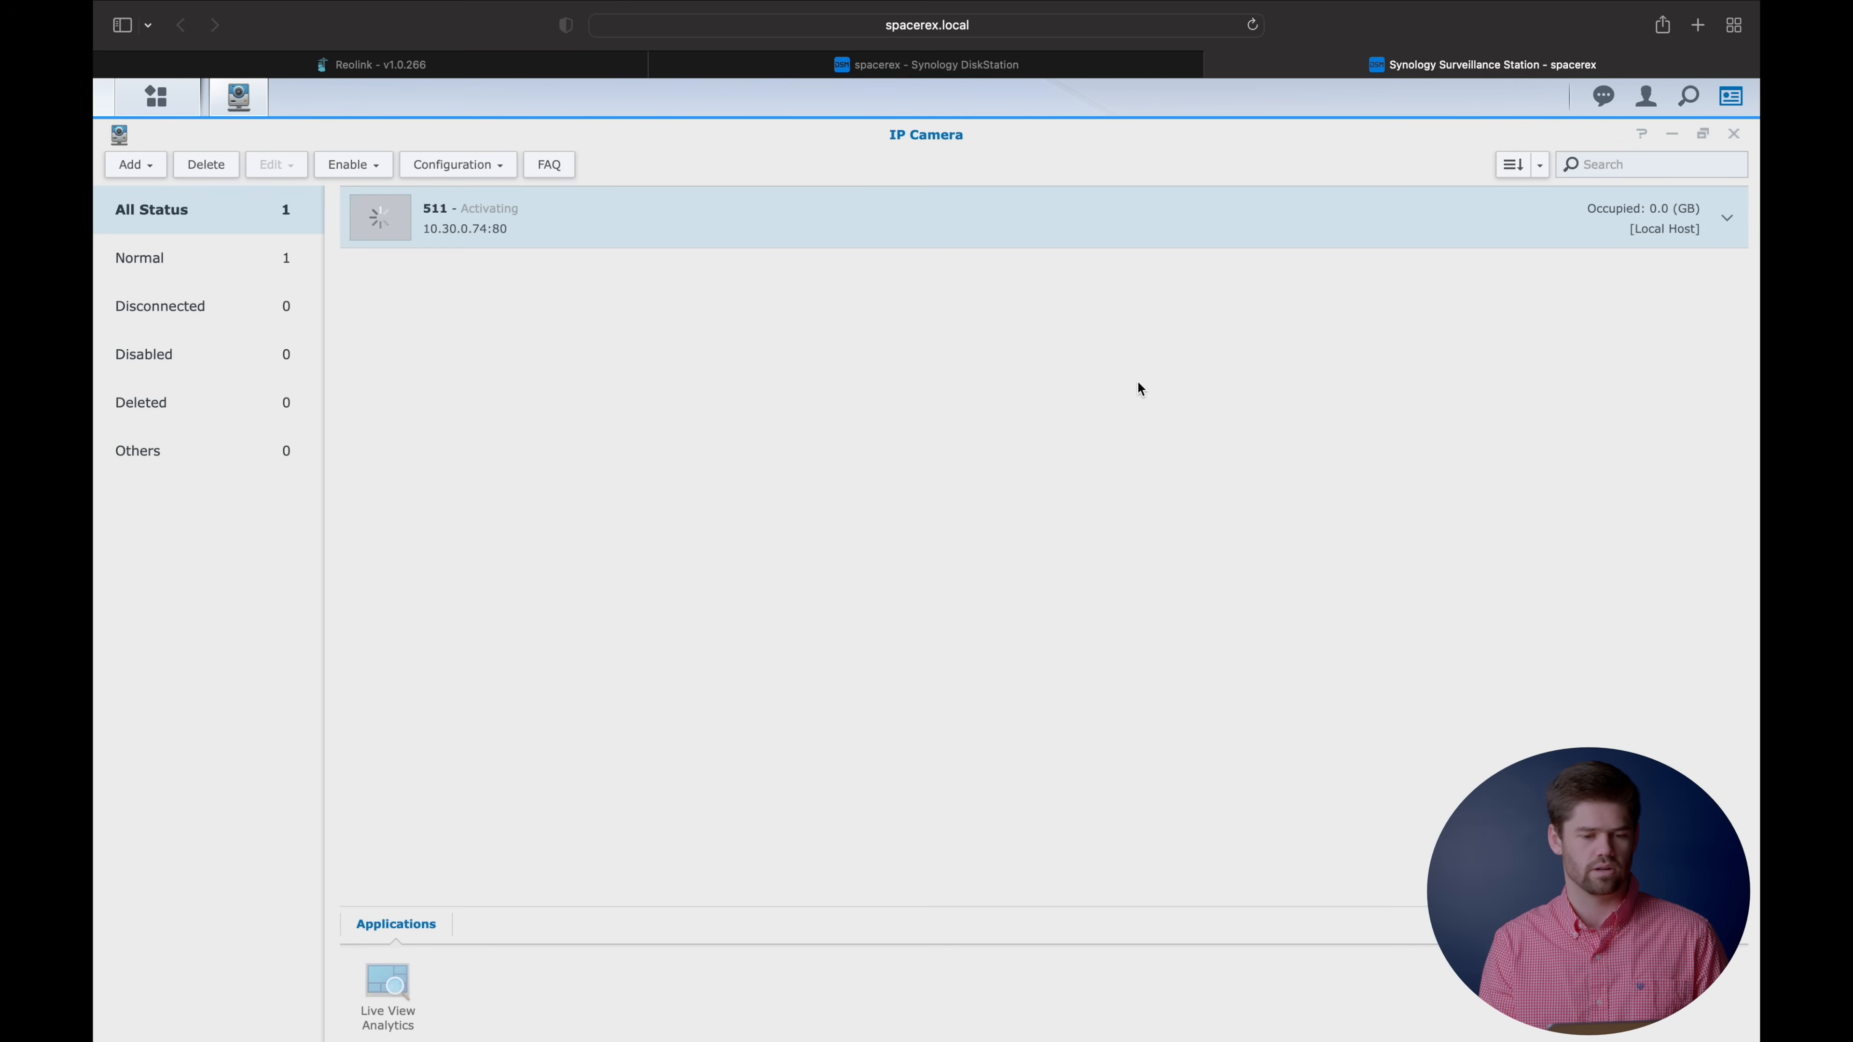
# Switch to the Synology DiskStation desktop and check the surveillance shared folder's volume location options in Control Panel.
pyautogui.click(949, 66)
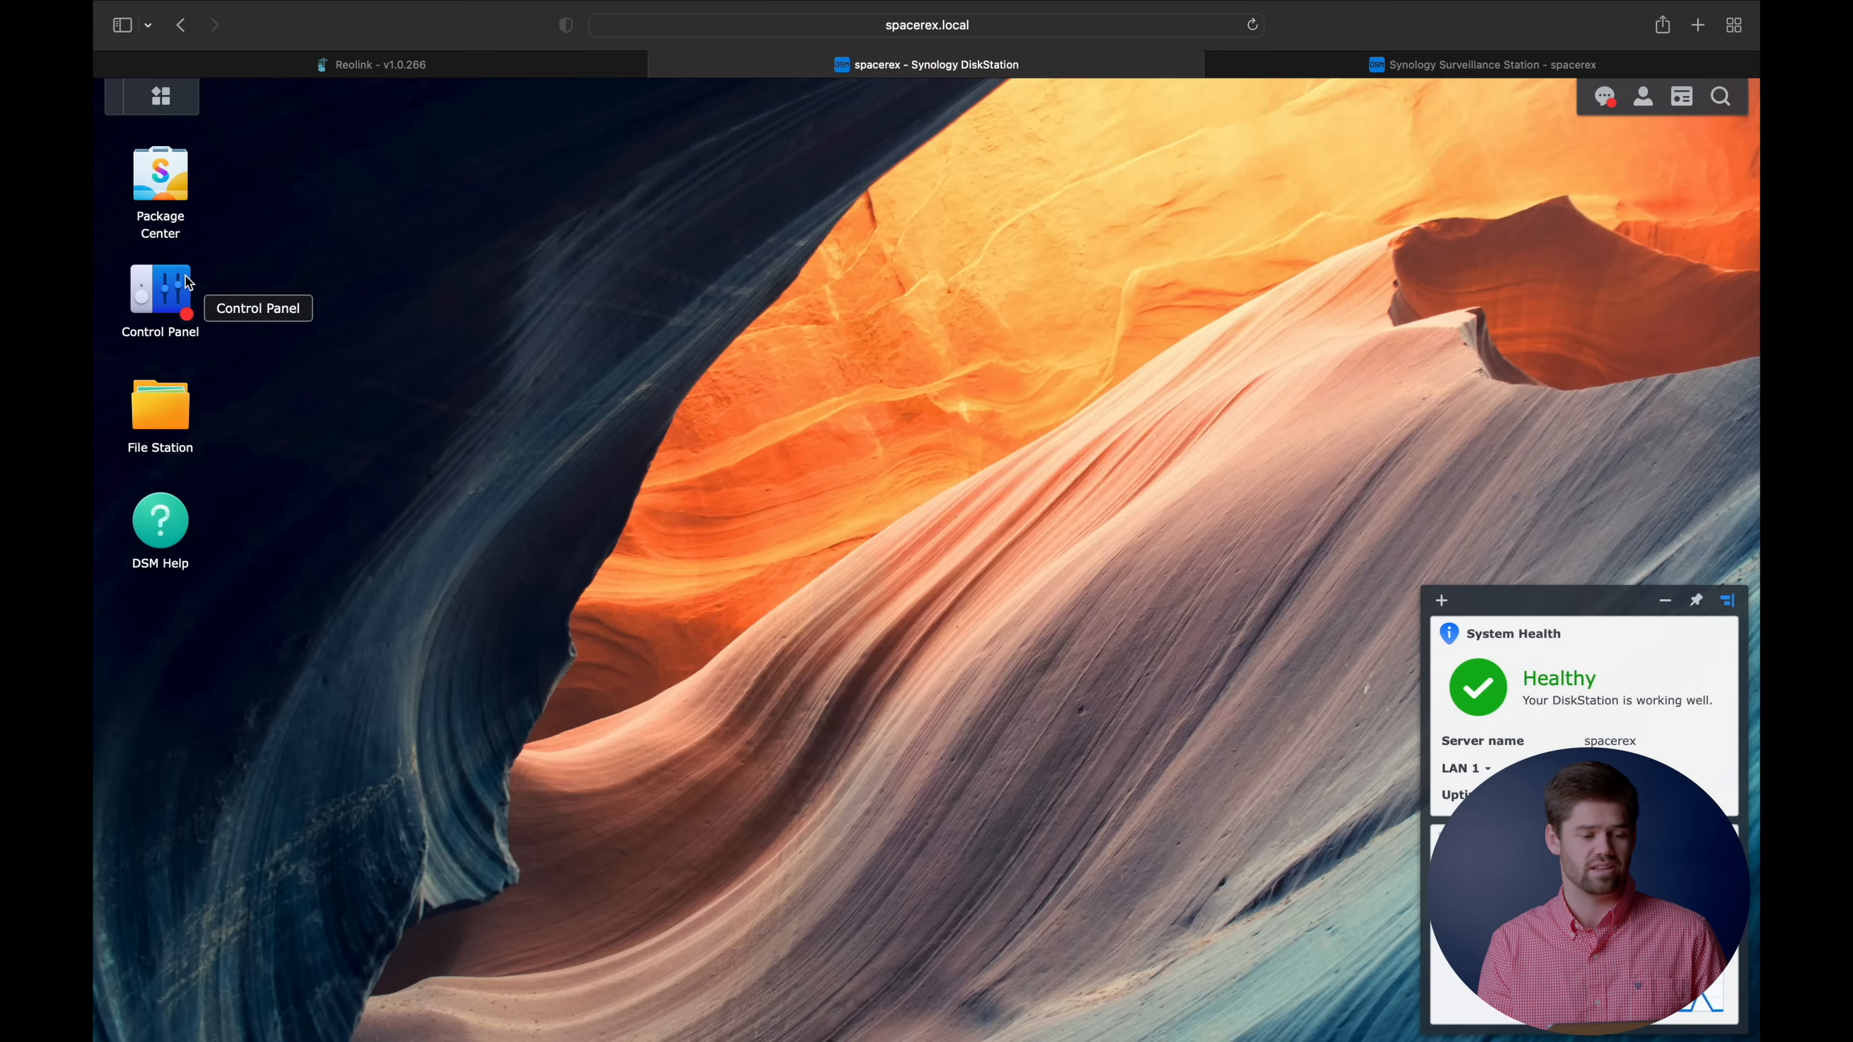
pyautogui.click(157, 293)
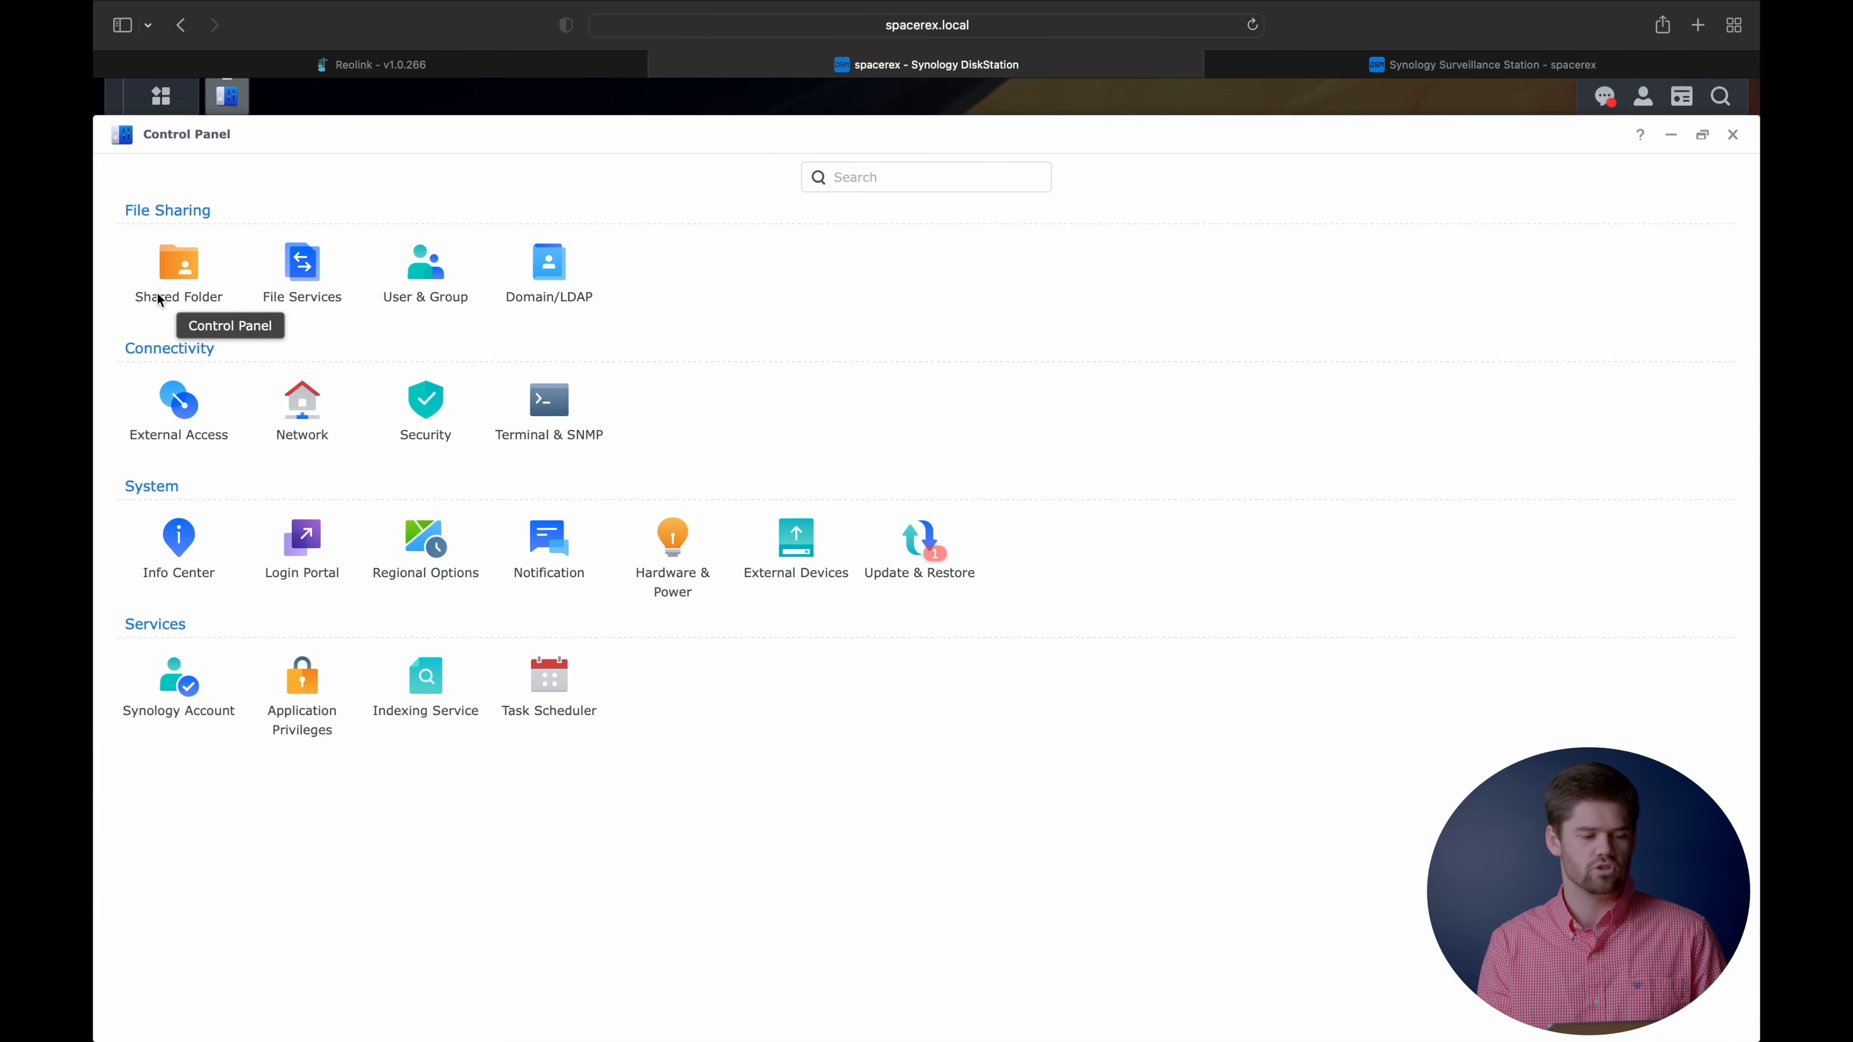
pyautogui.click(197, 266)
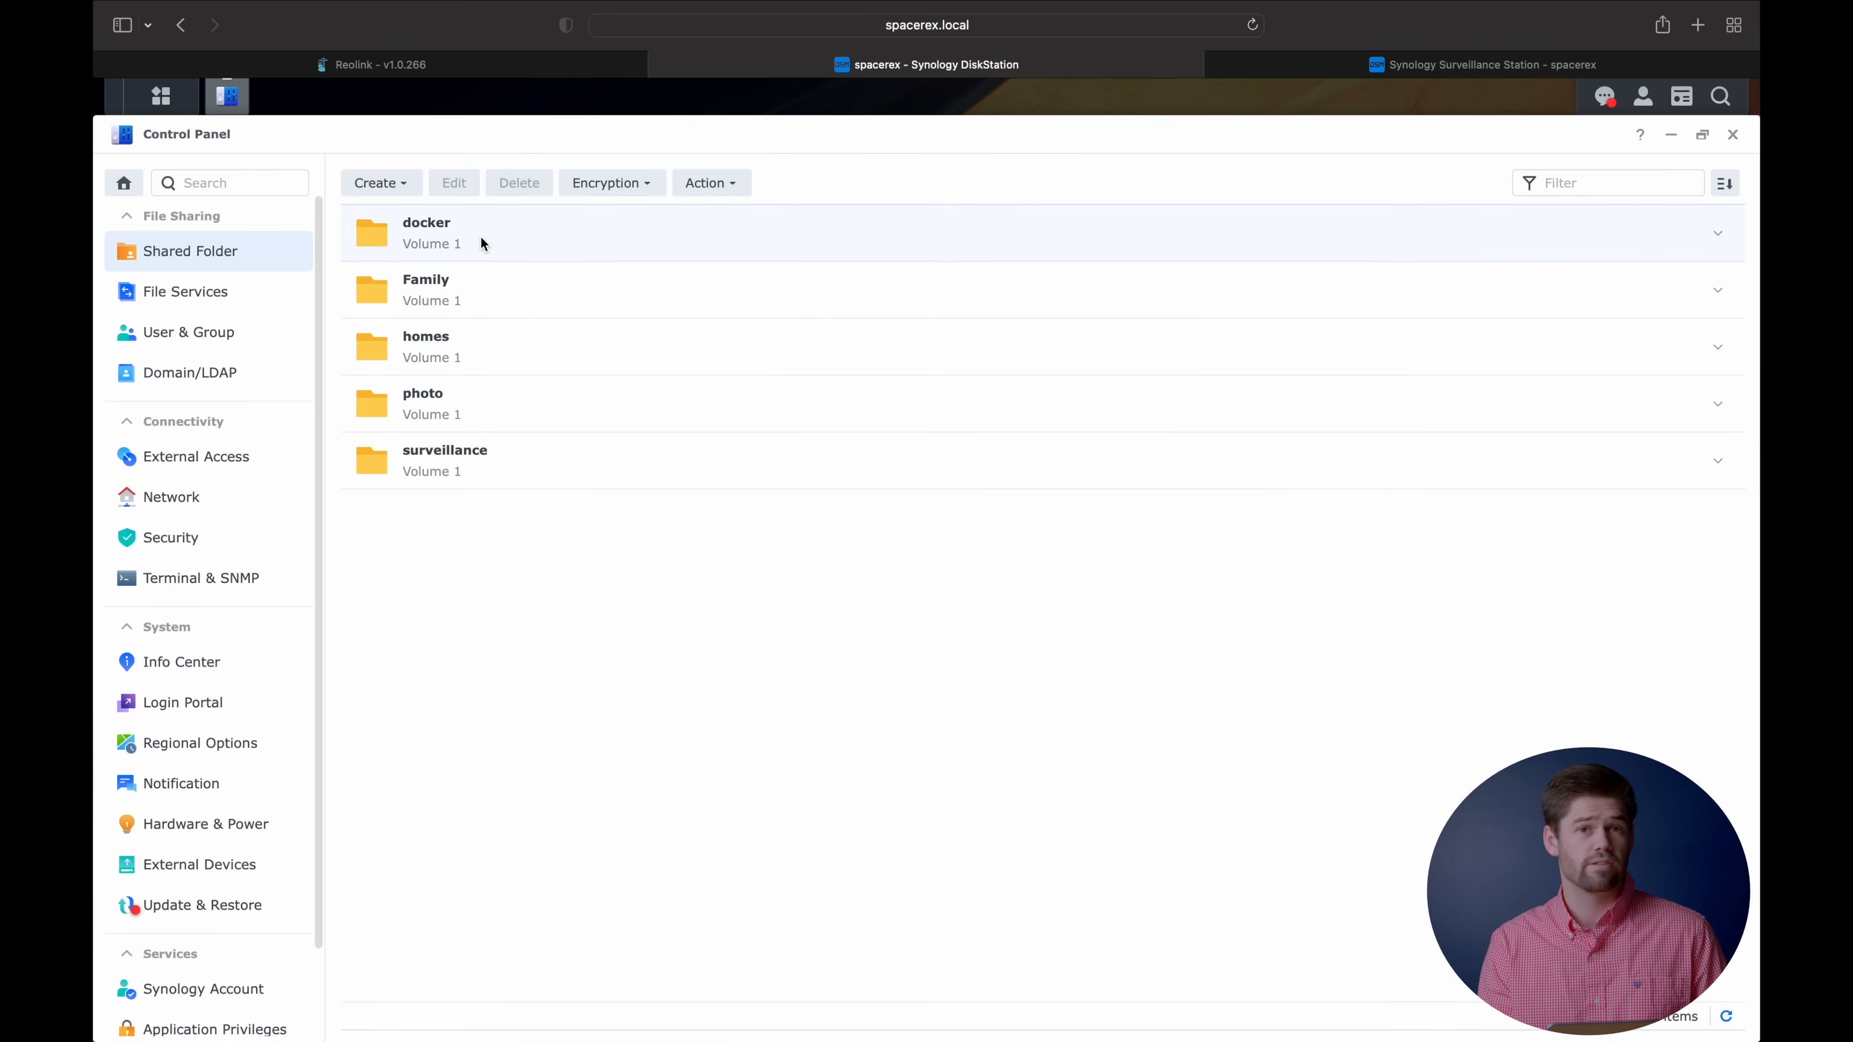
pyautogui.click(518, 468)
pyautogui.click(454, 183)
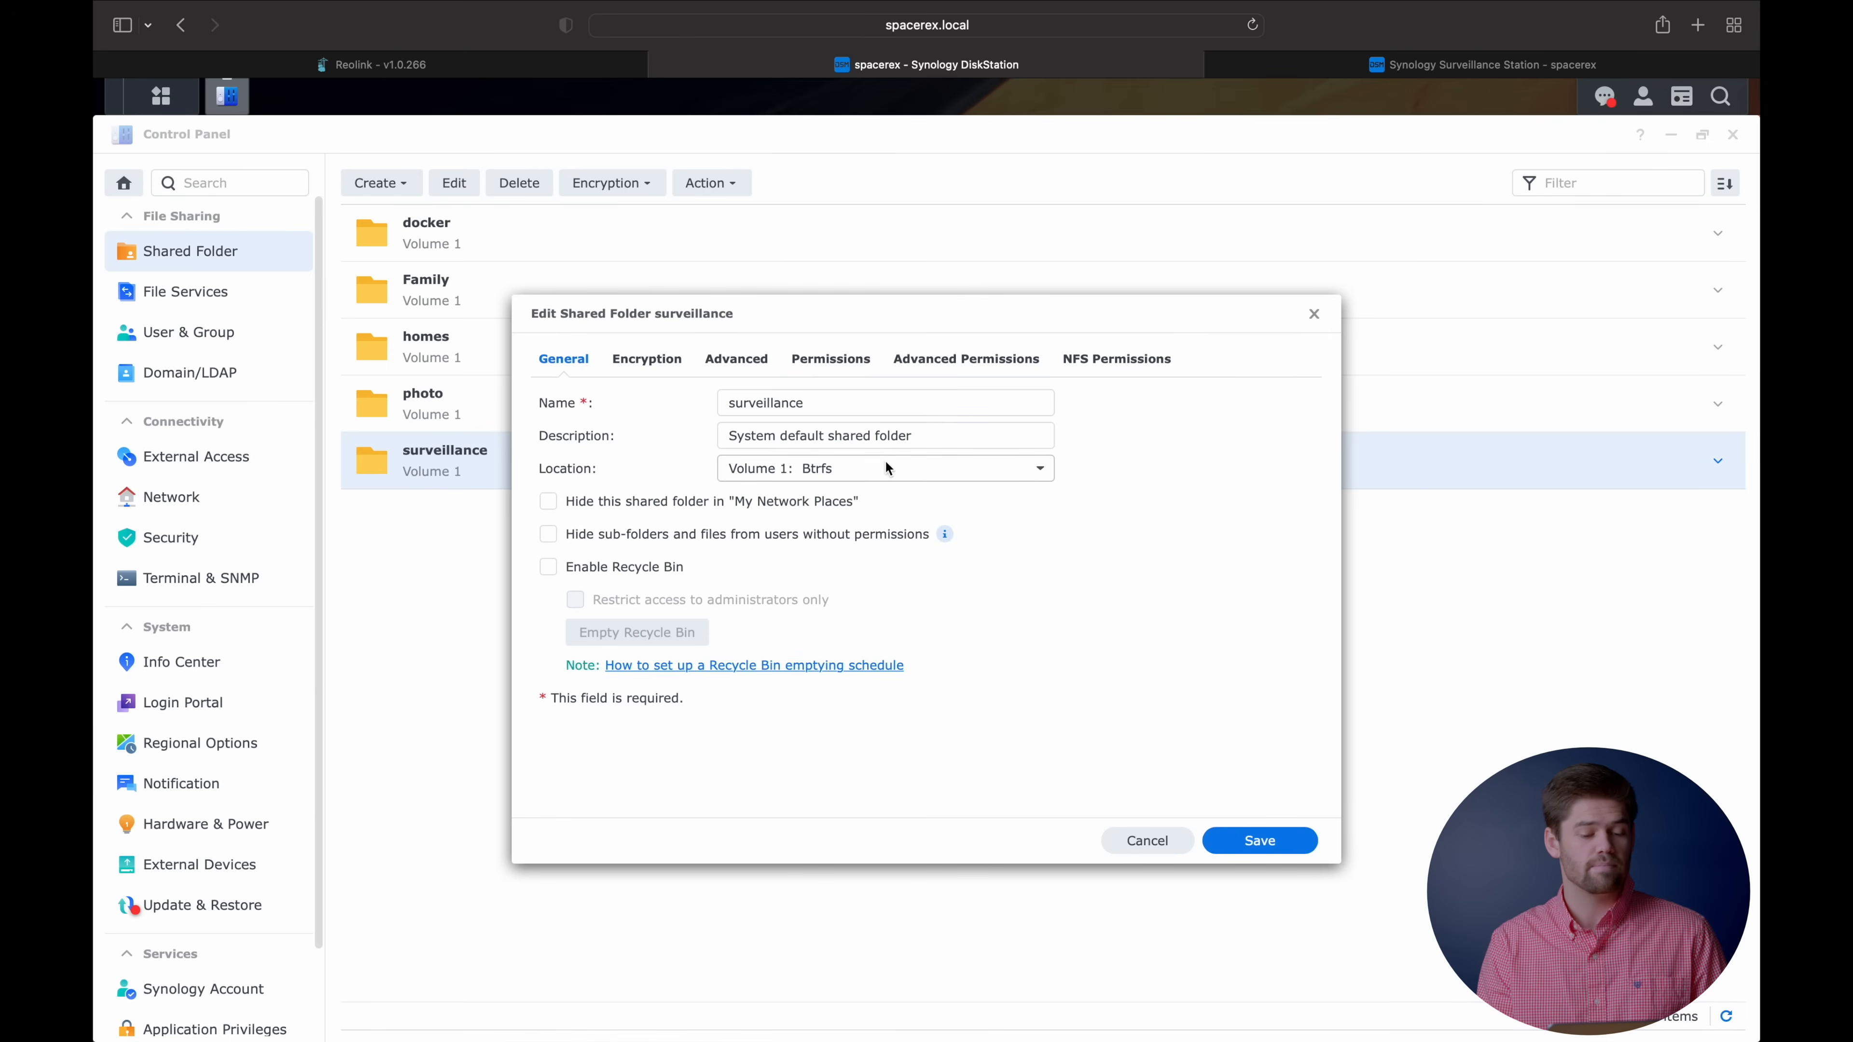
pyautogui.click(868, 471)
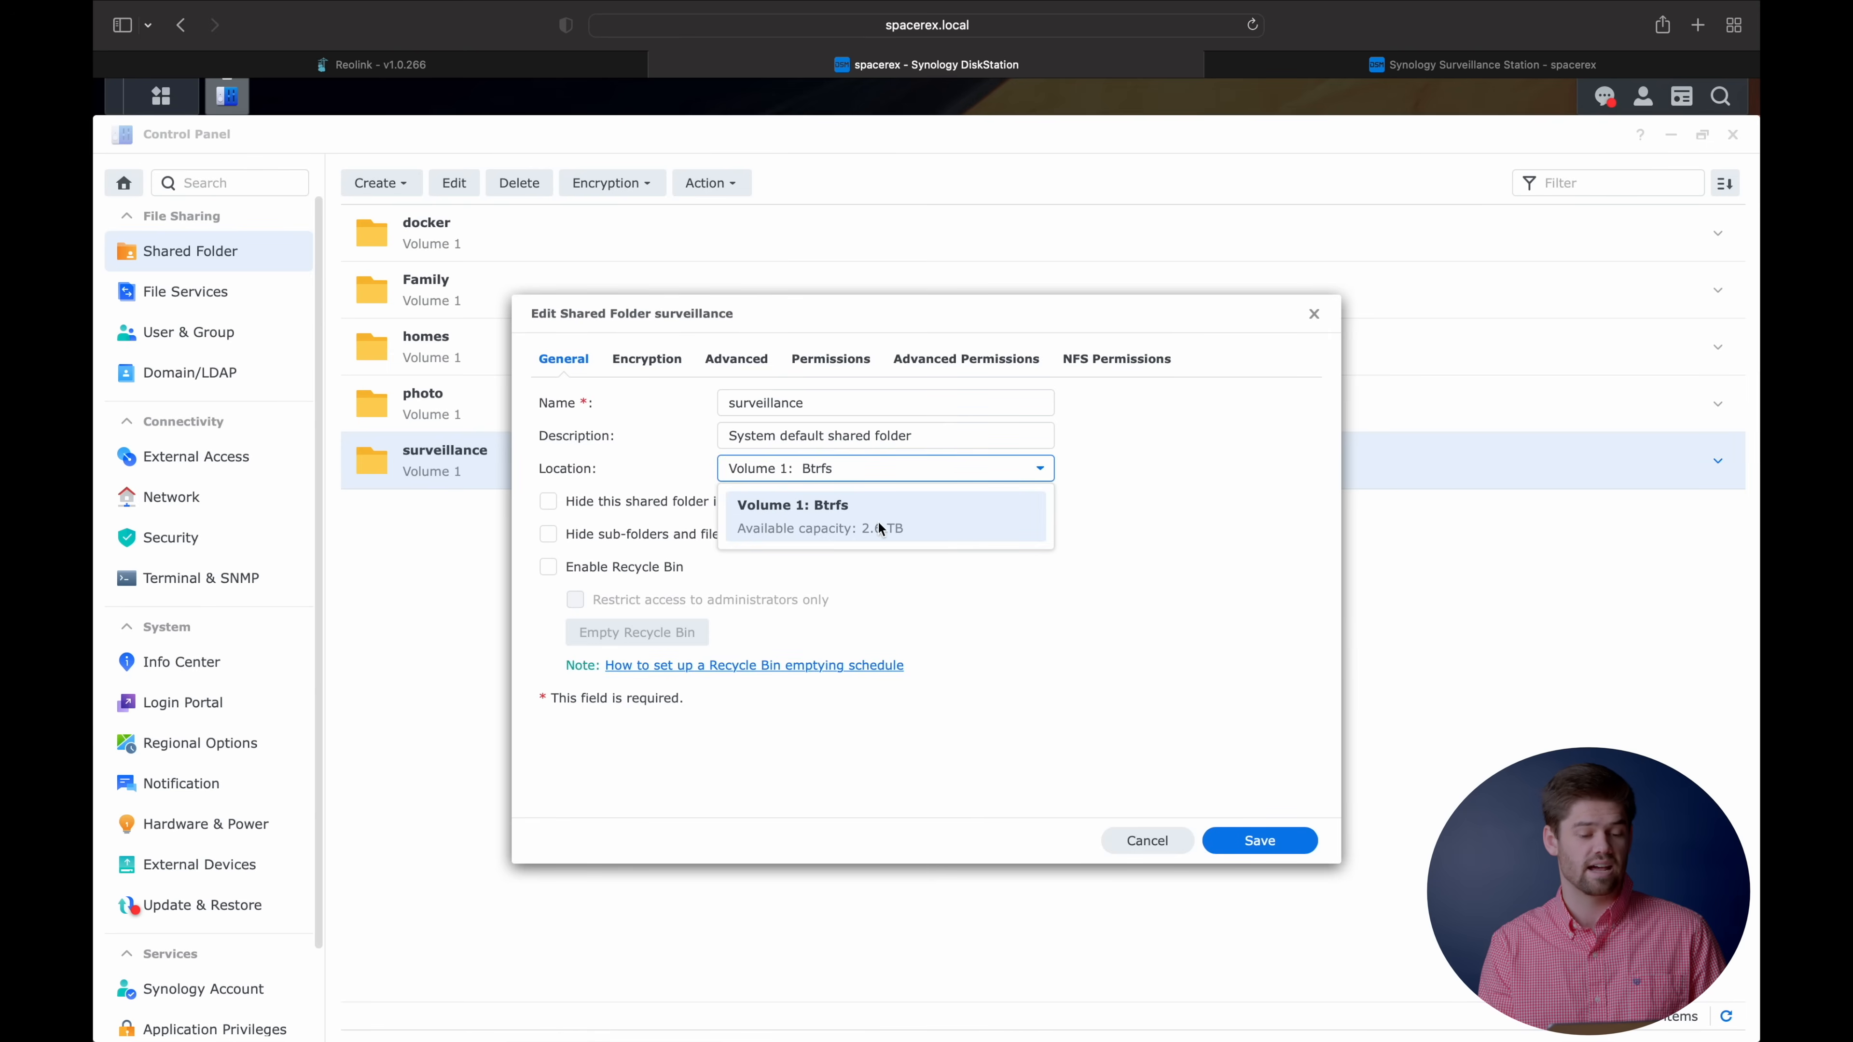
pyautogui.click(1017, 681)
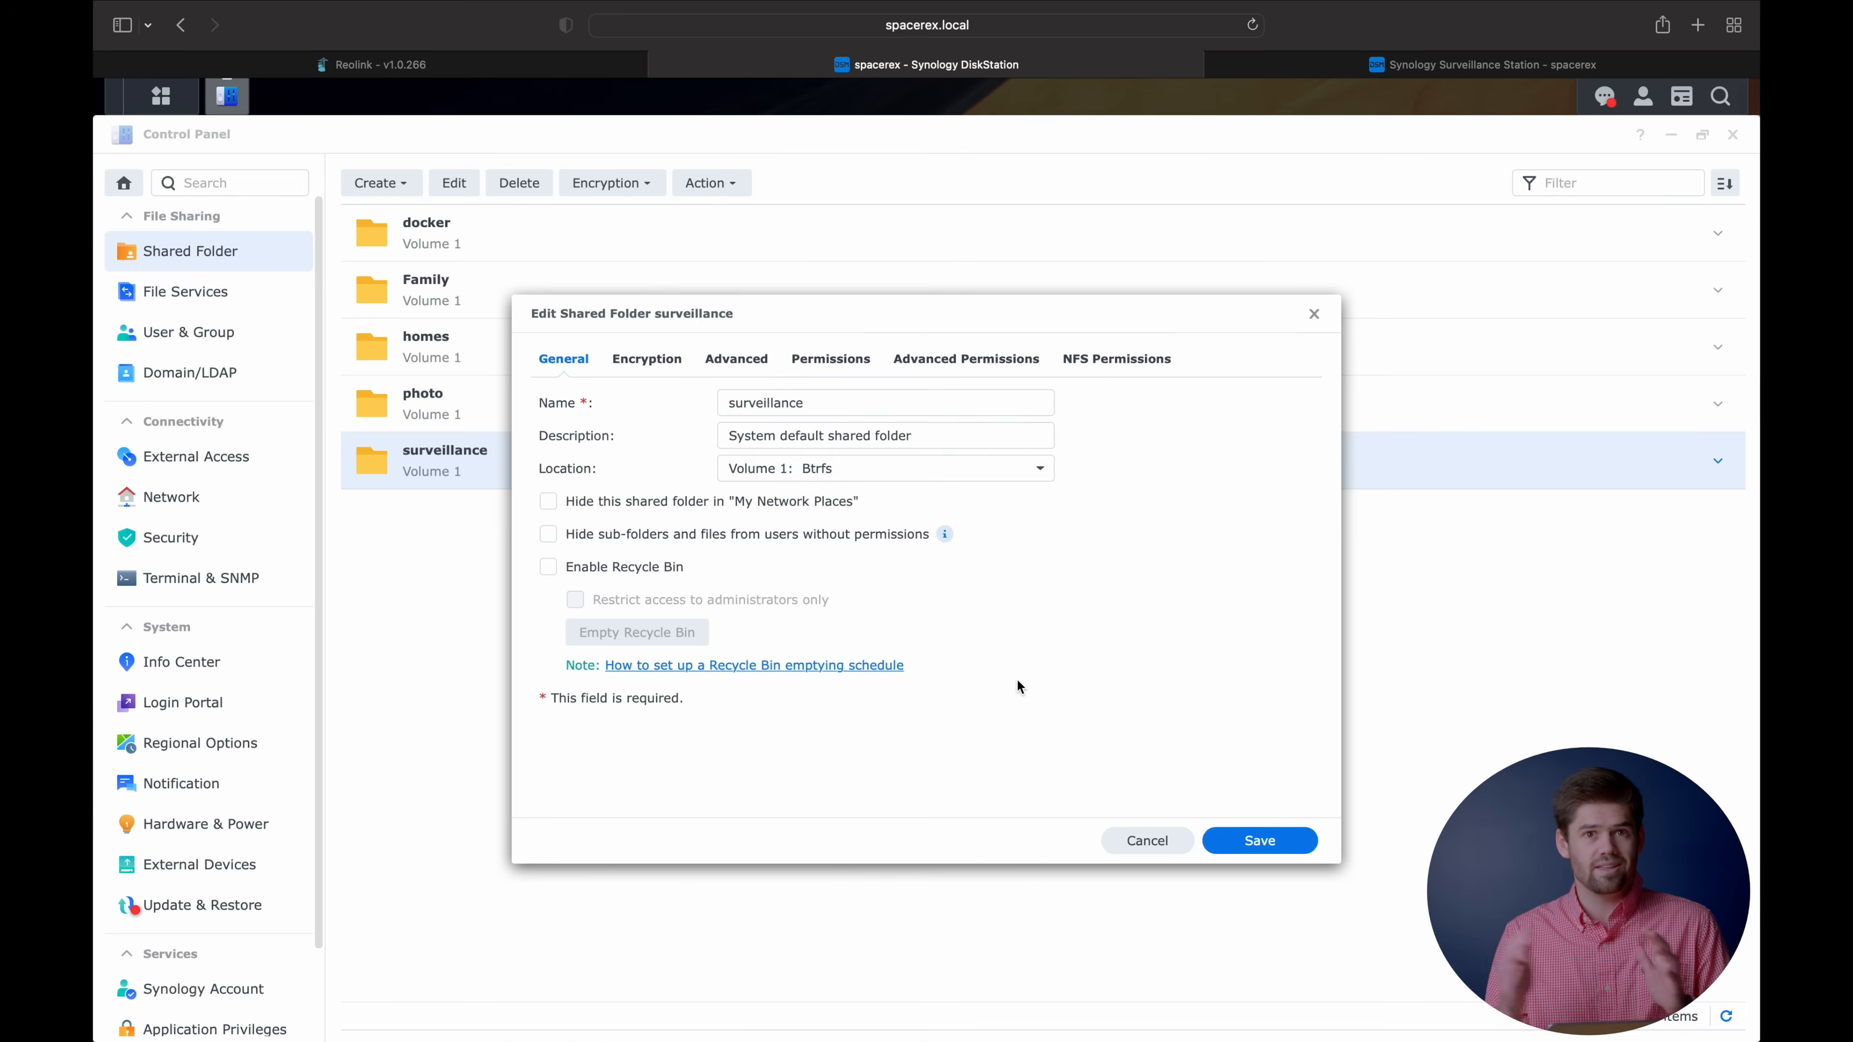
pyautogui.click(1314, 314)
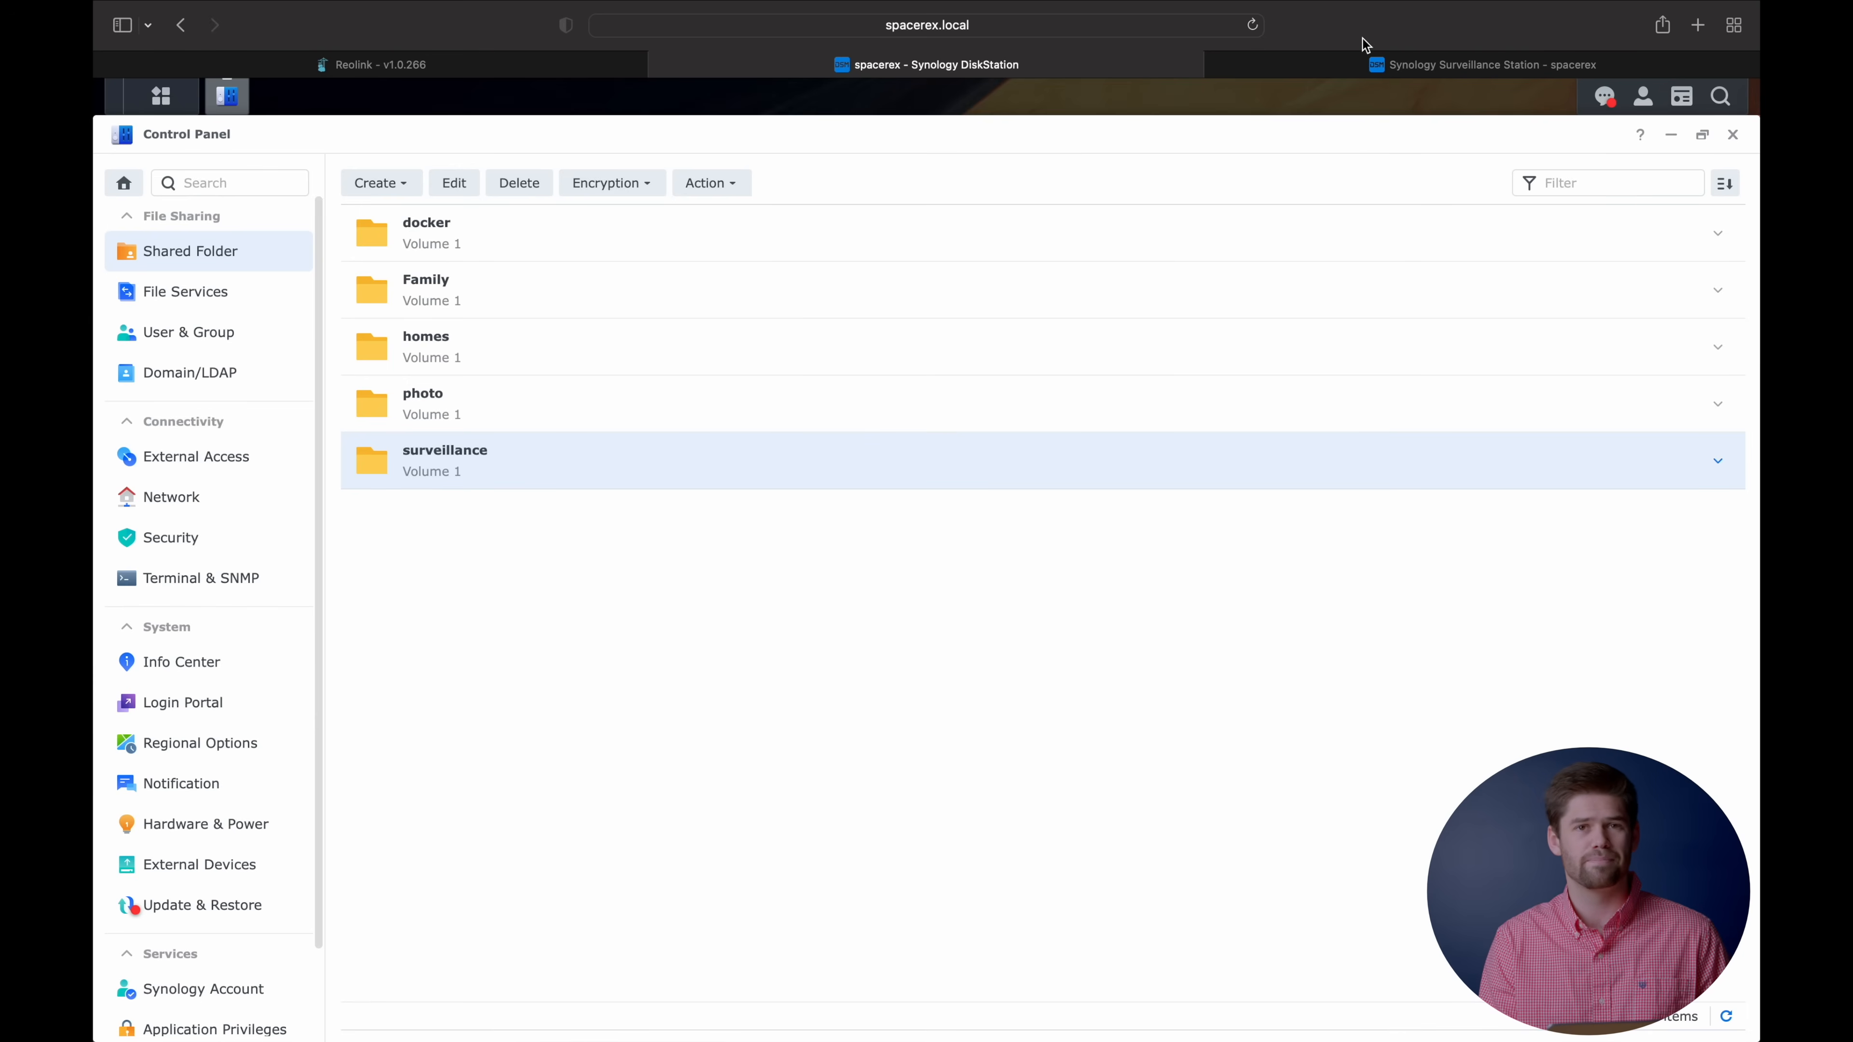
# Switch back to Surveillance Station and open the video settings of camera 511 for editing.
pyautogui.click(1336, 66)
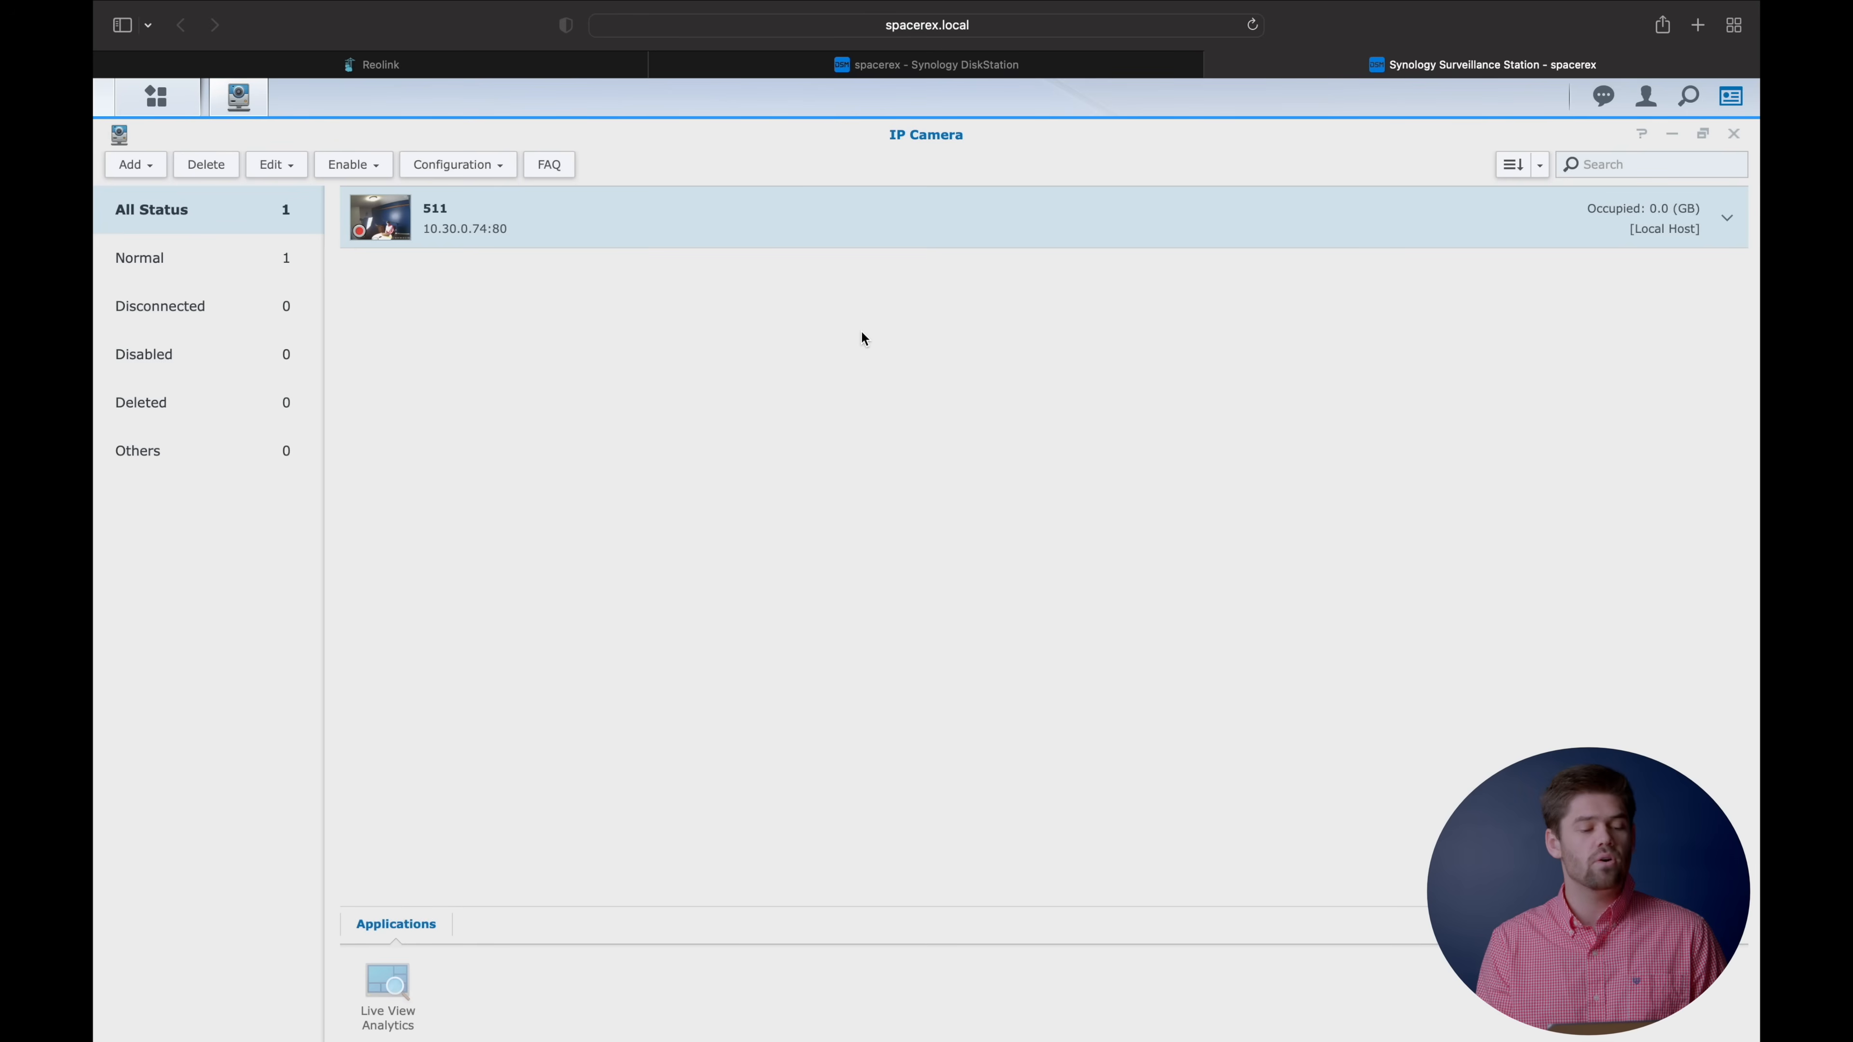
pyautogui.click(273, 164)
pyautogui.click(289, 205)
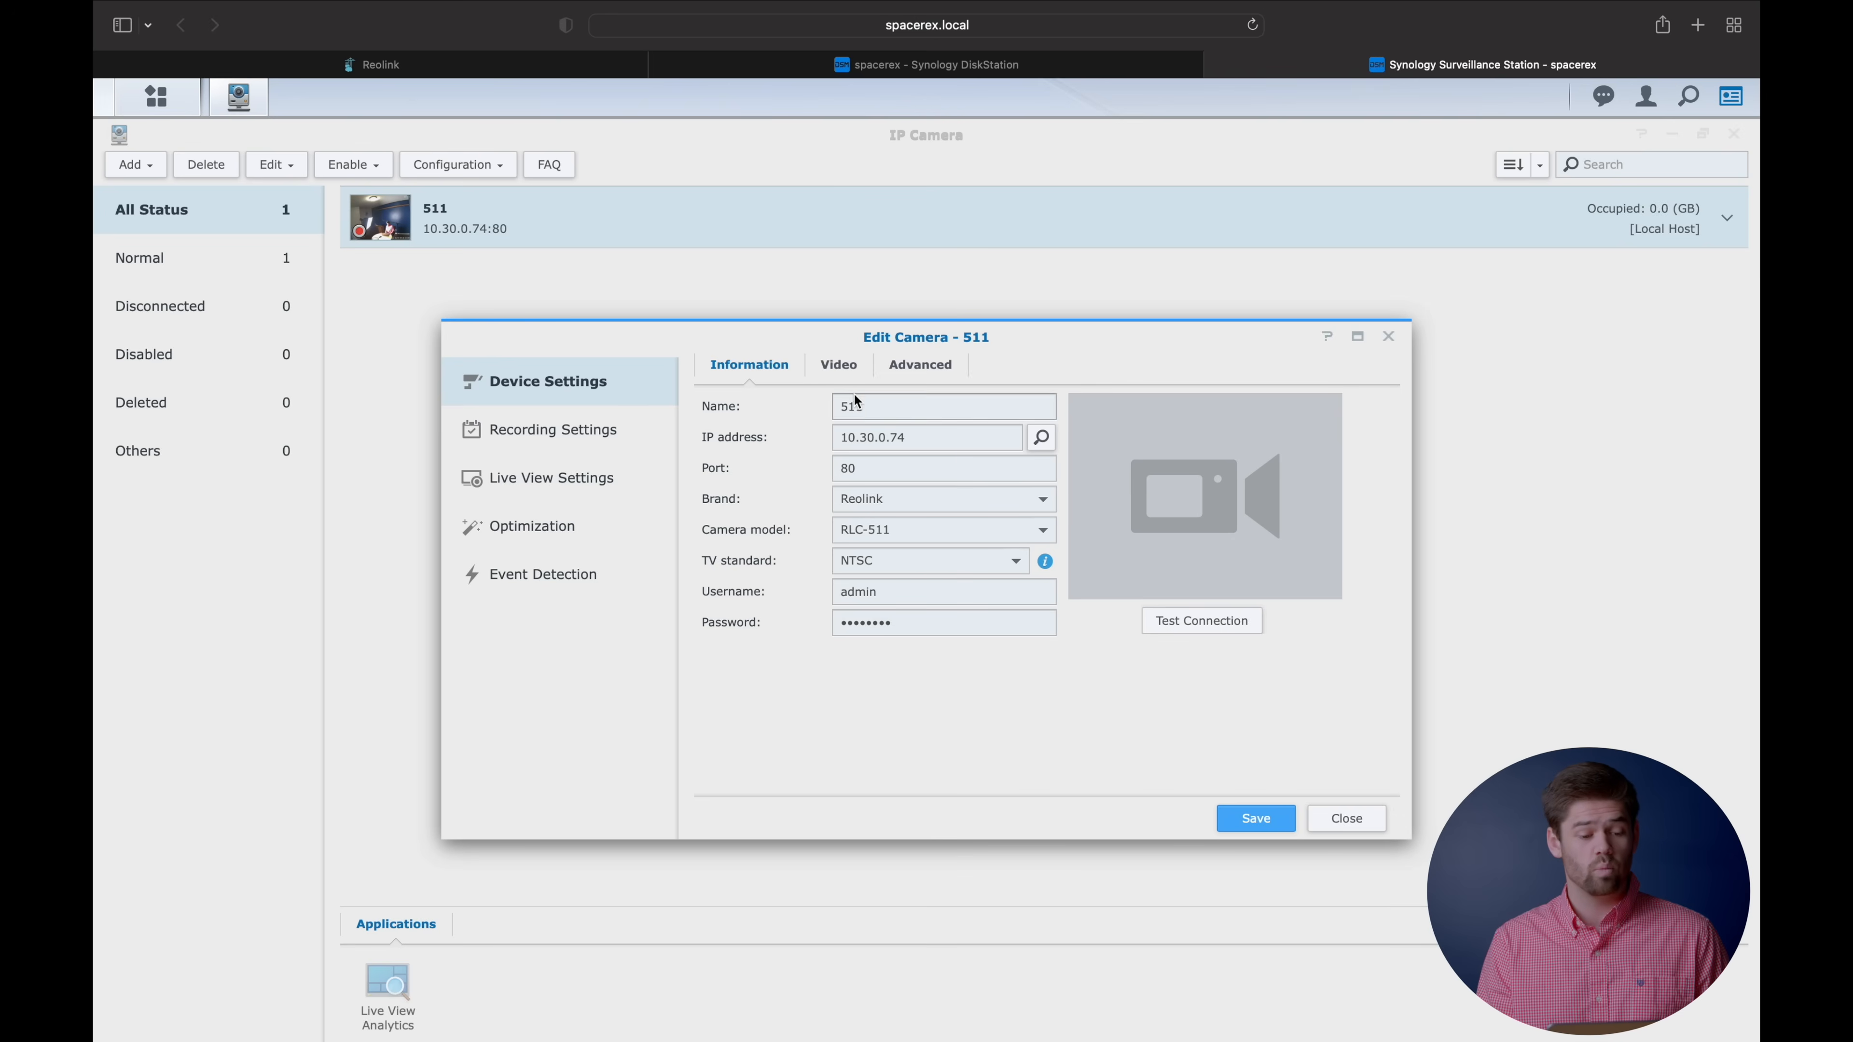
pyautogui.click(843, 369)
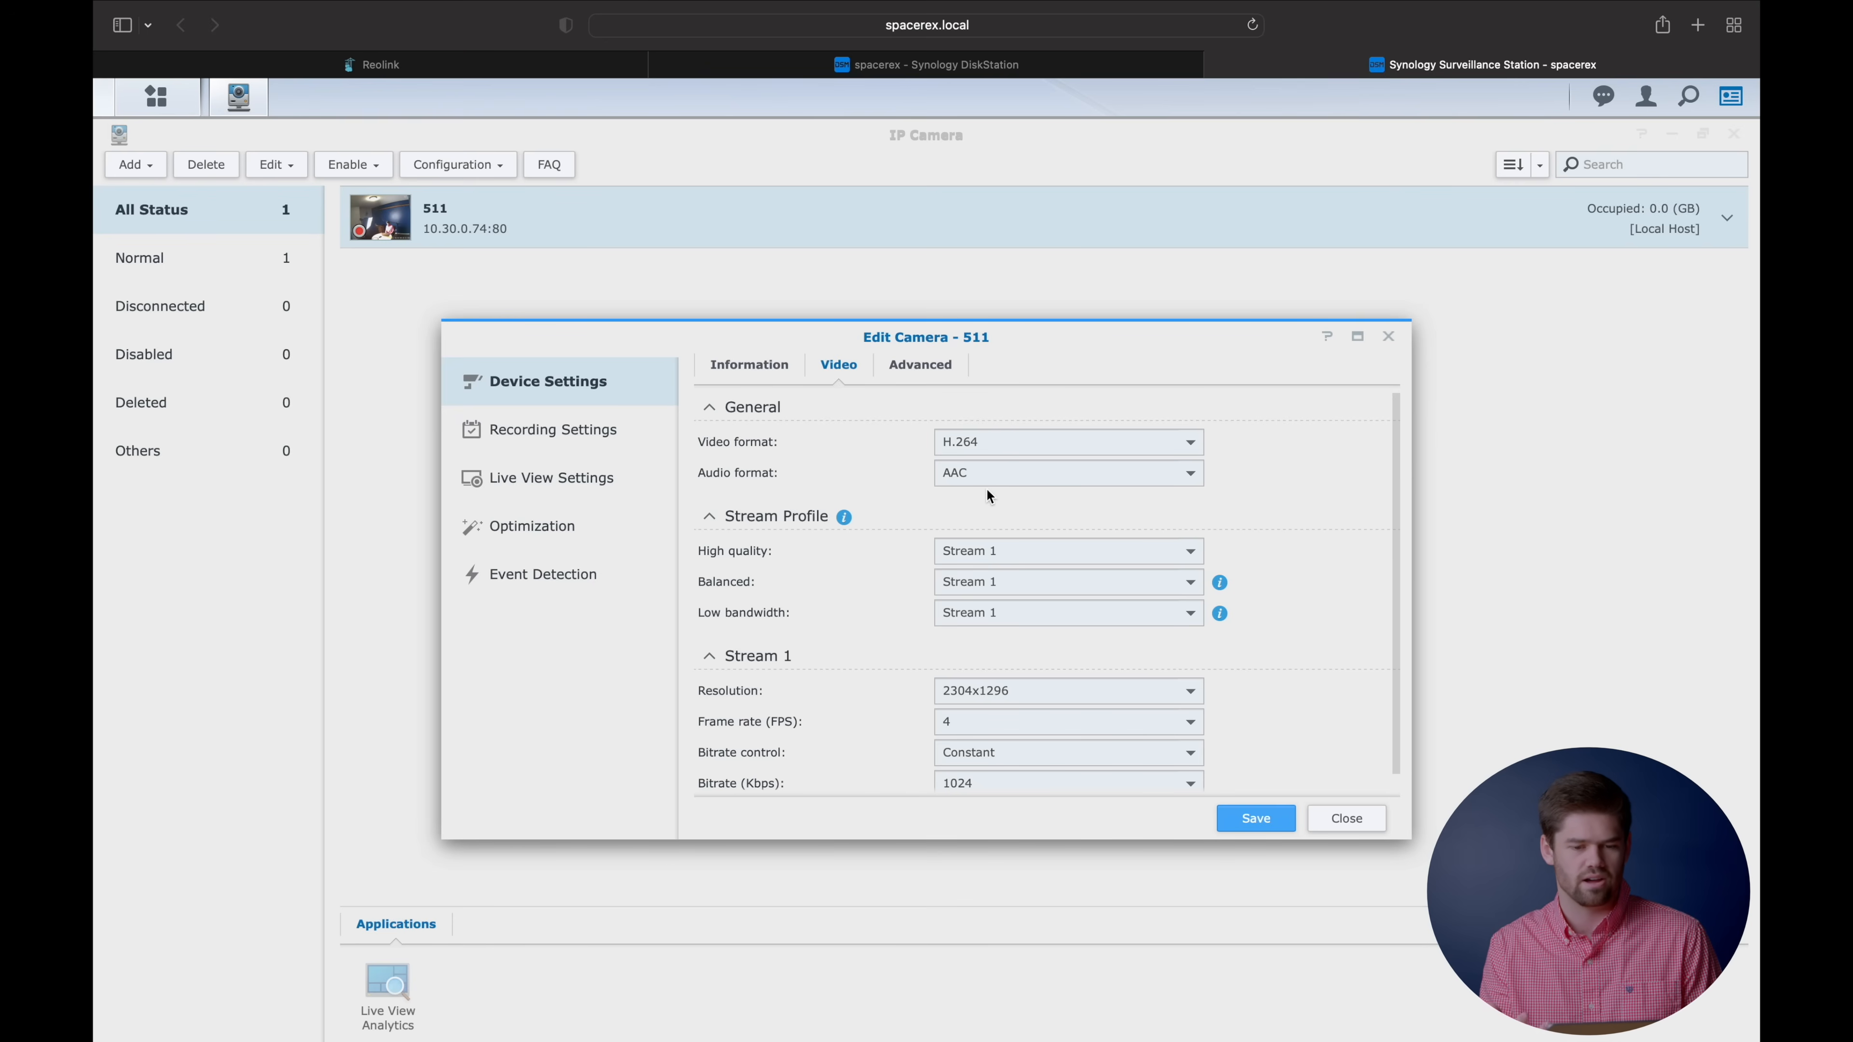
pyautogui.scroll(-1, 987, 490)
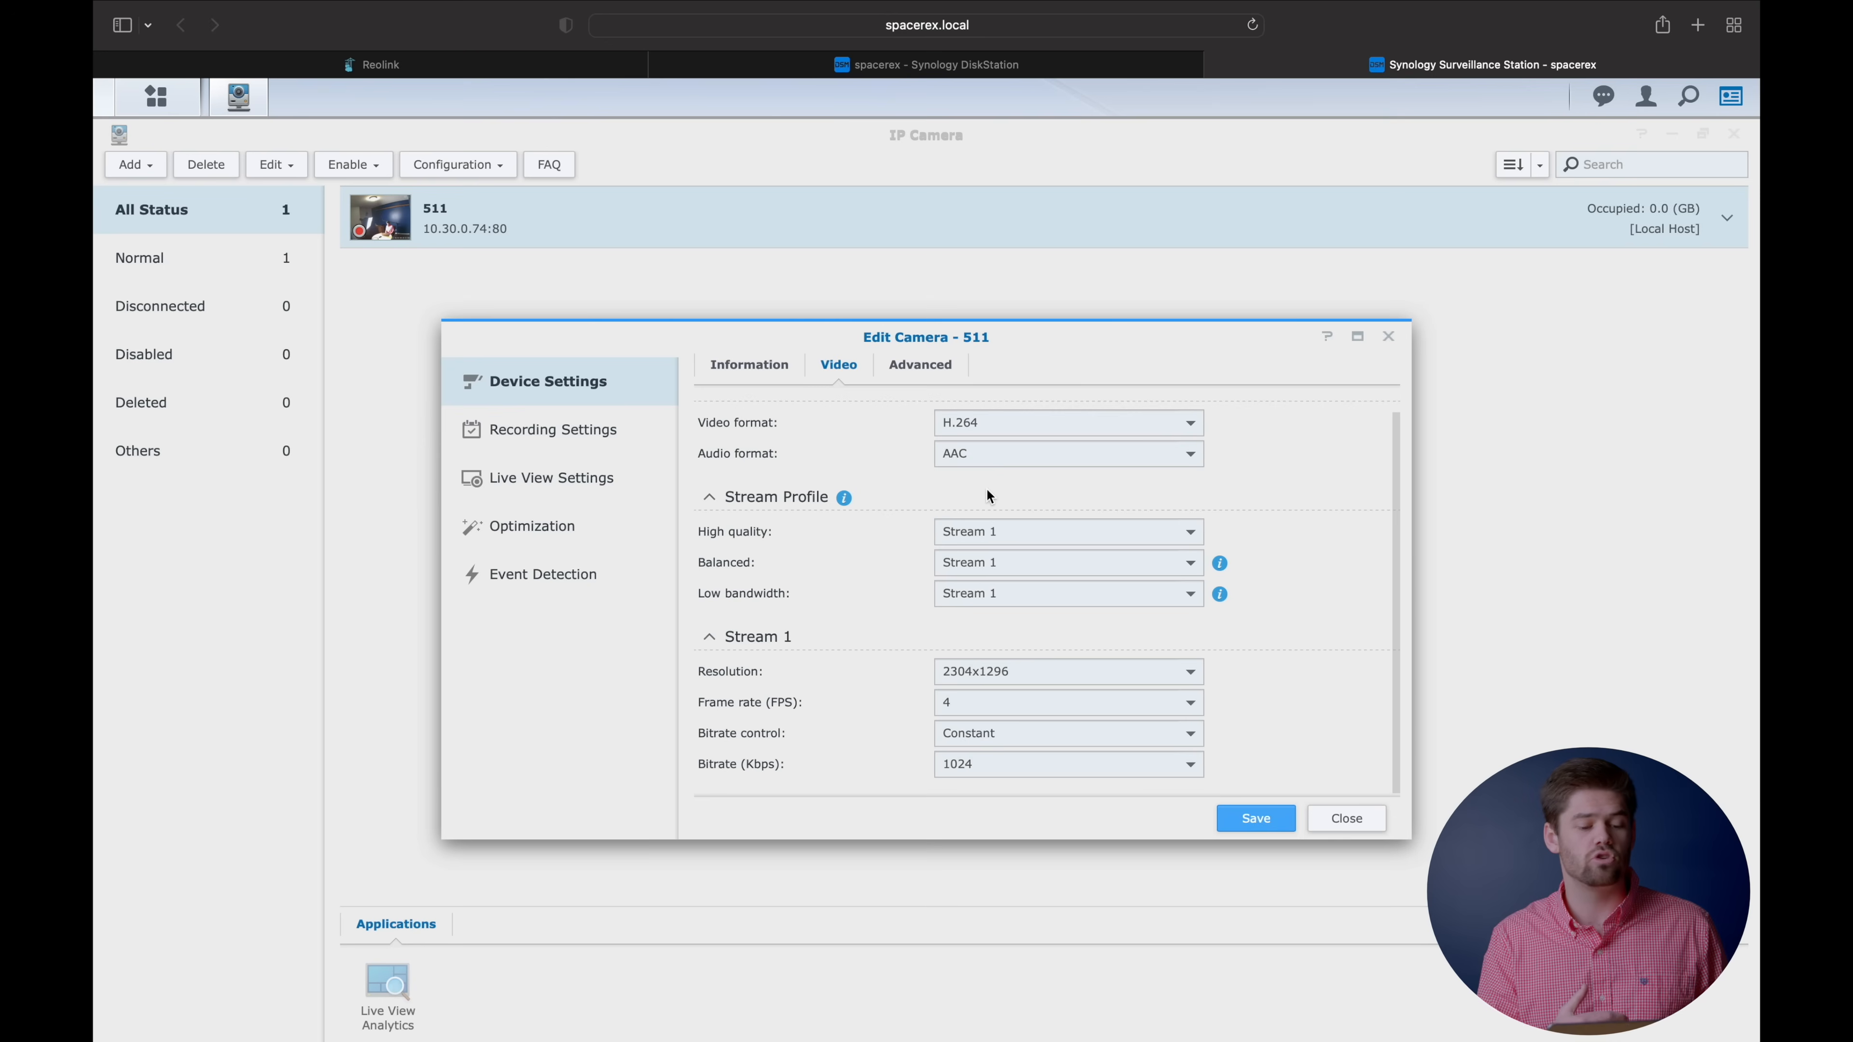
# Examine the High quality stream choices, the Balanced profile's information and the resolution options for Stream 1.
pyautogui.click(1052, 540)
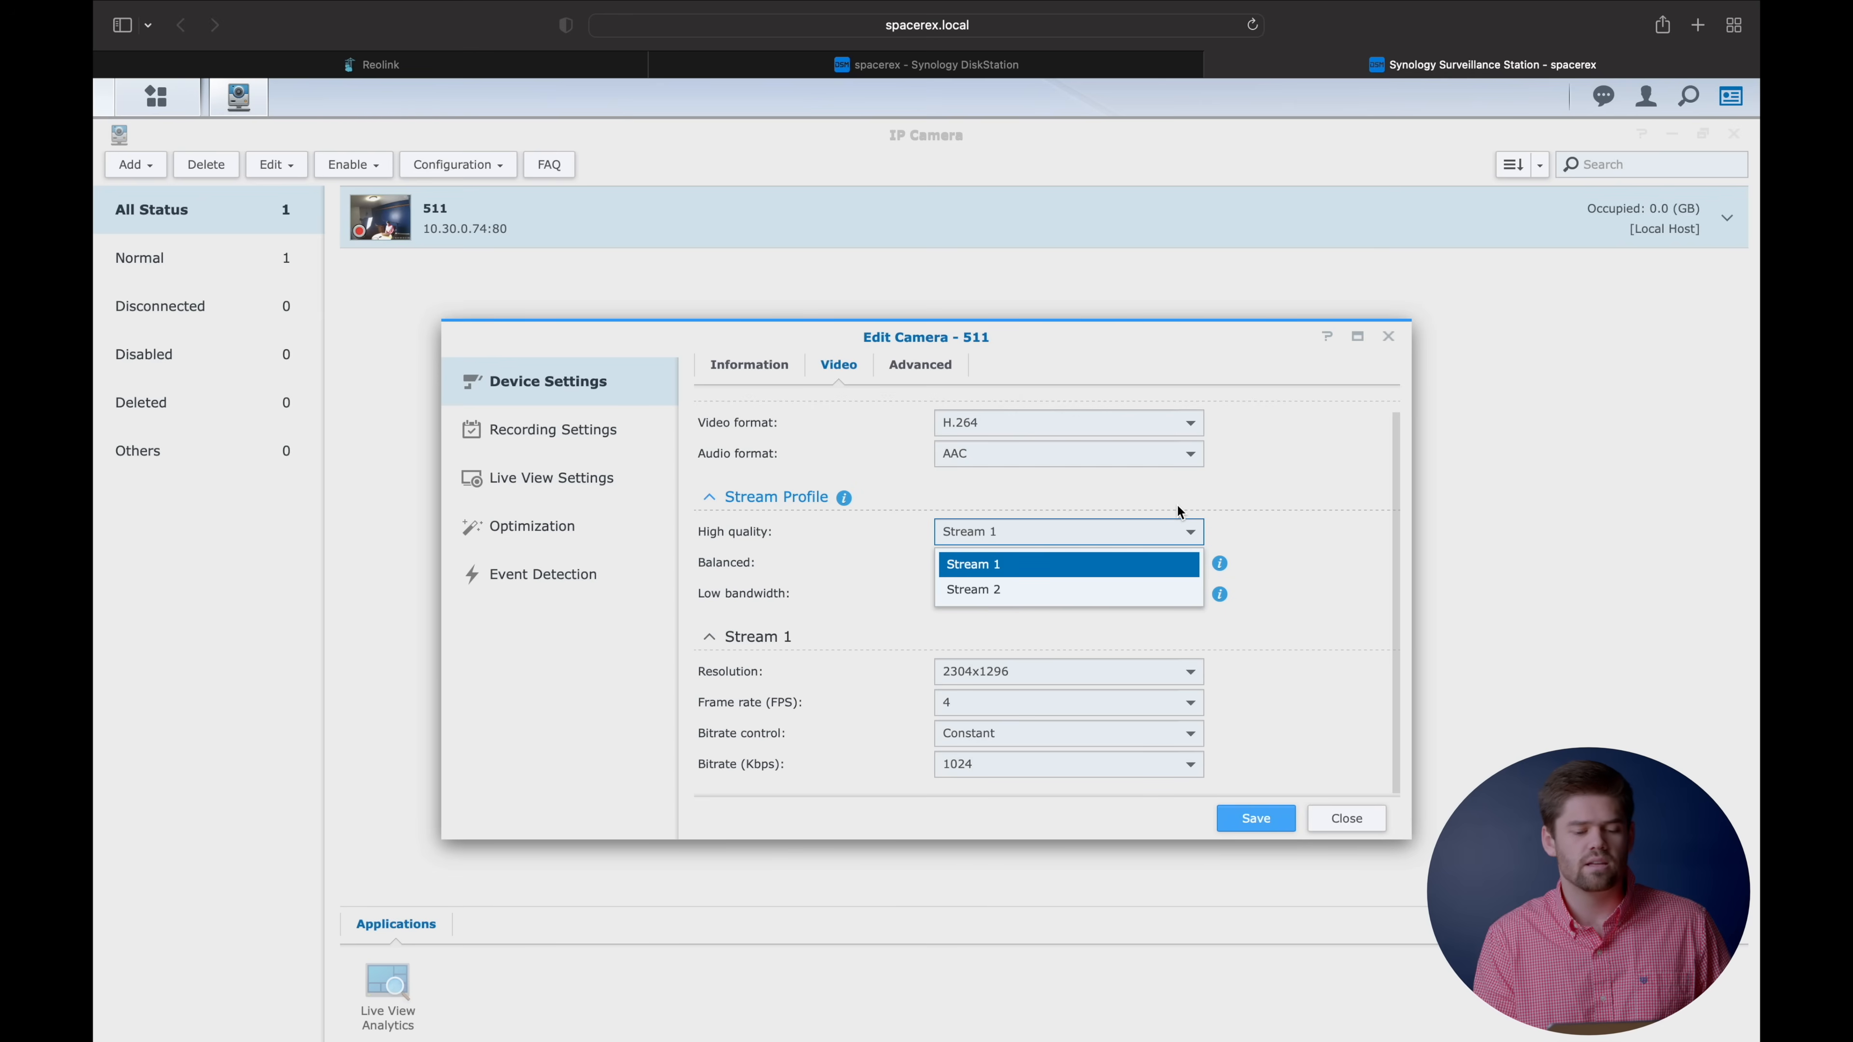
pyautogui.click(1263, 501)
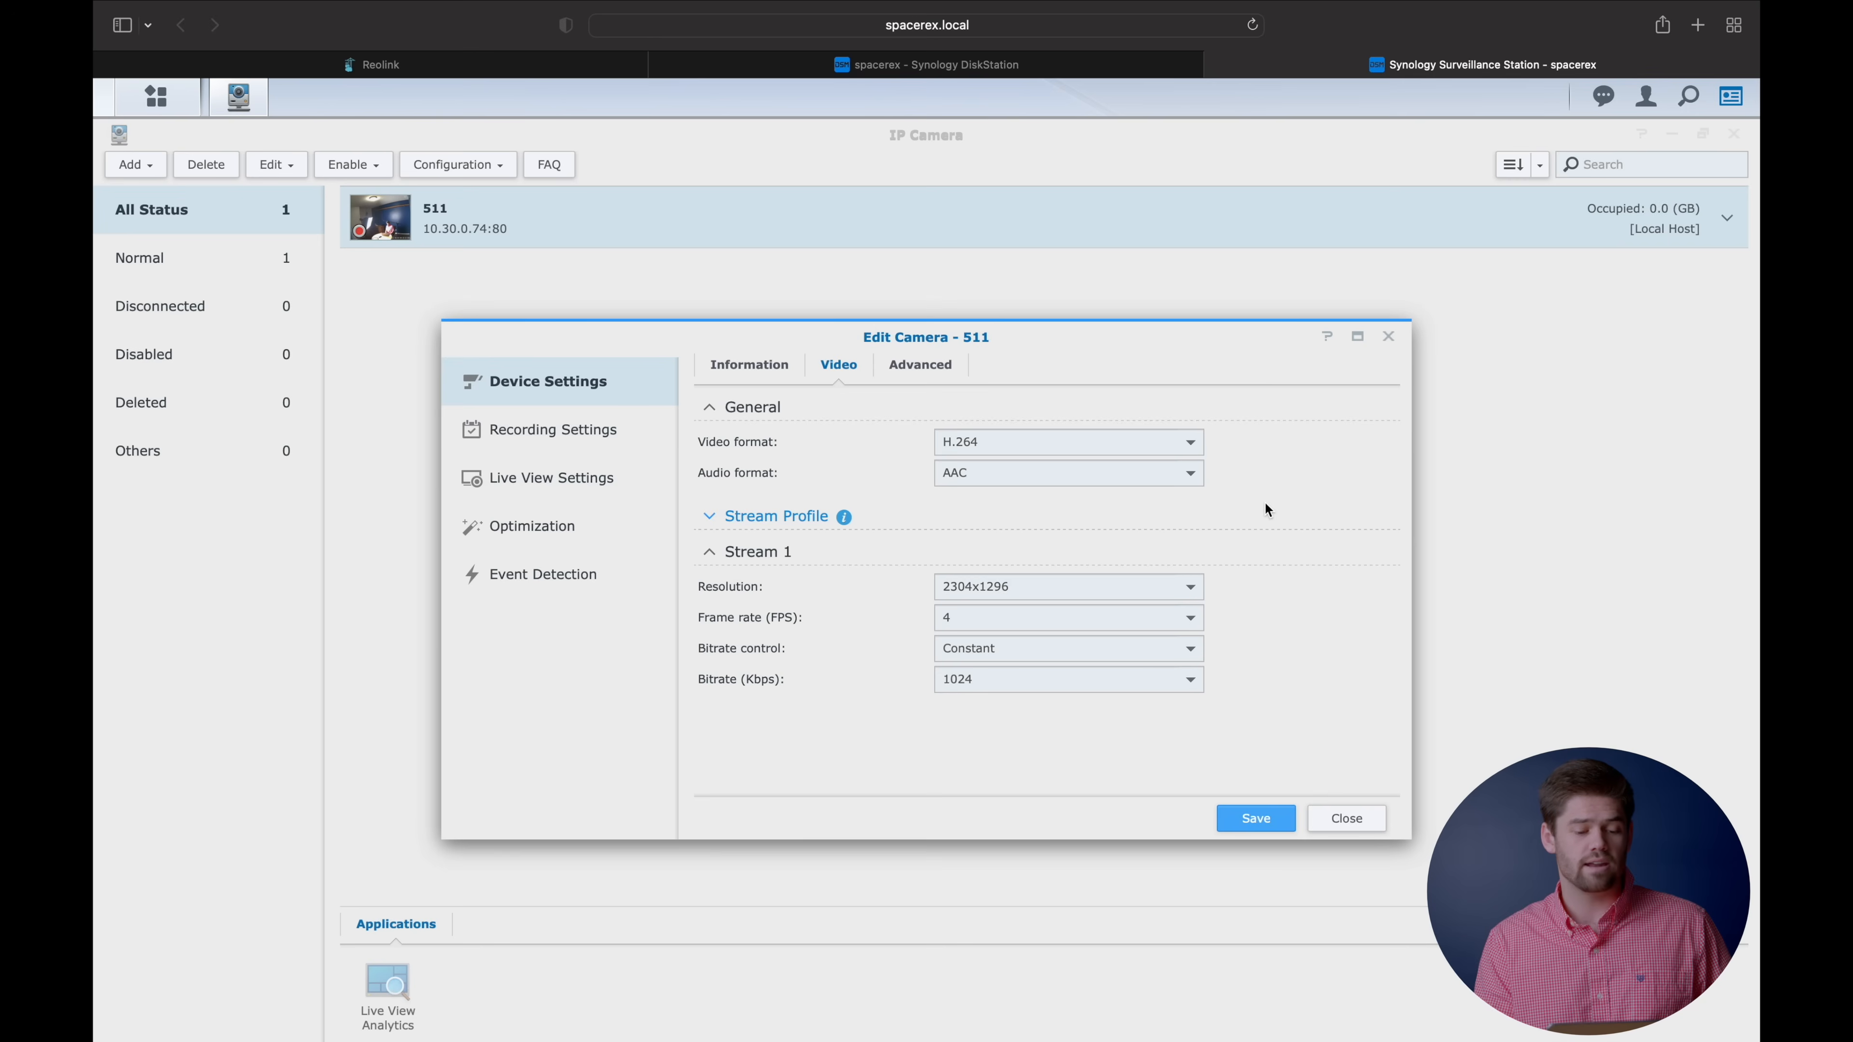
pyautogui.click(775, 516)
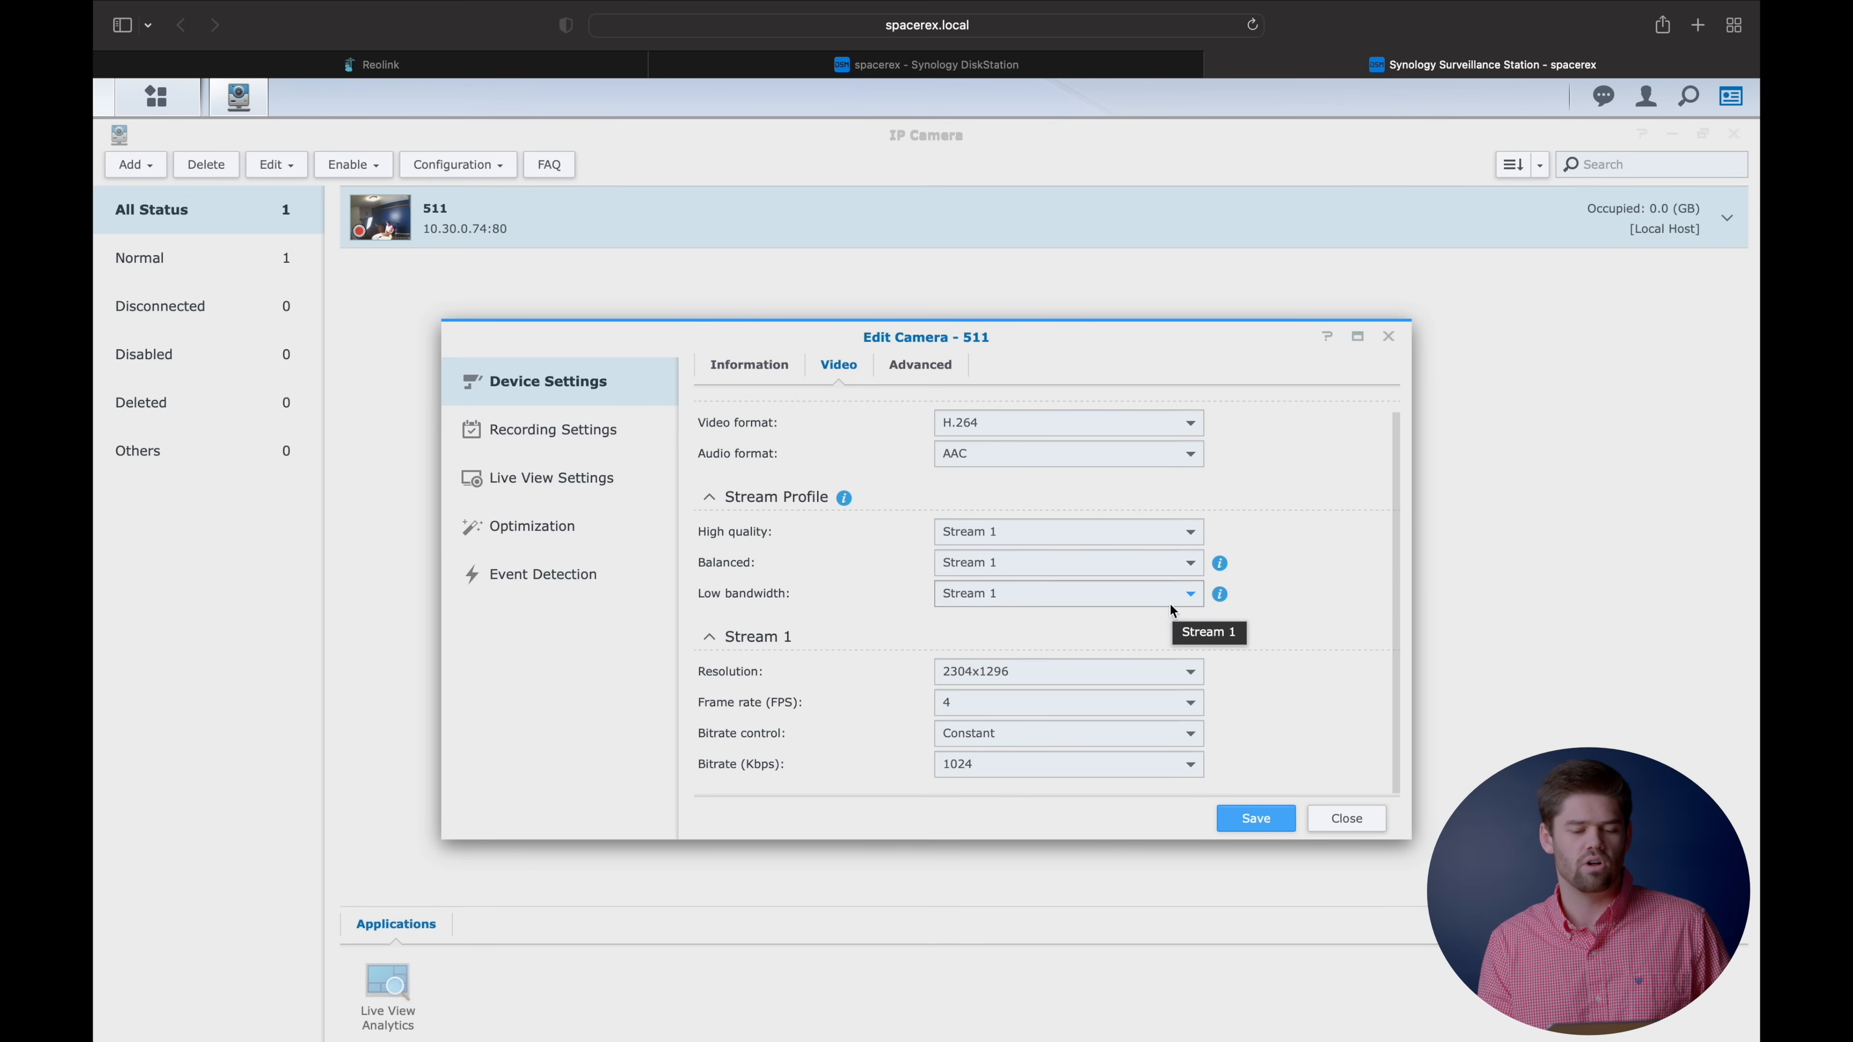
pyautogui.moveTo(1219, 567)
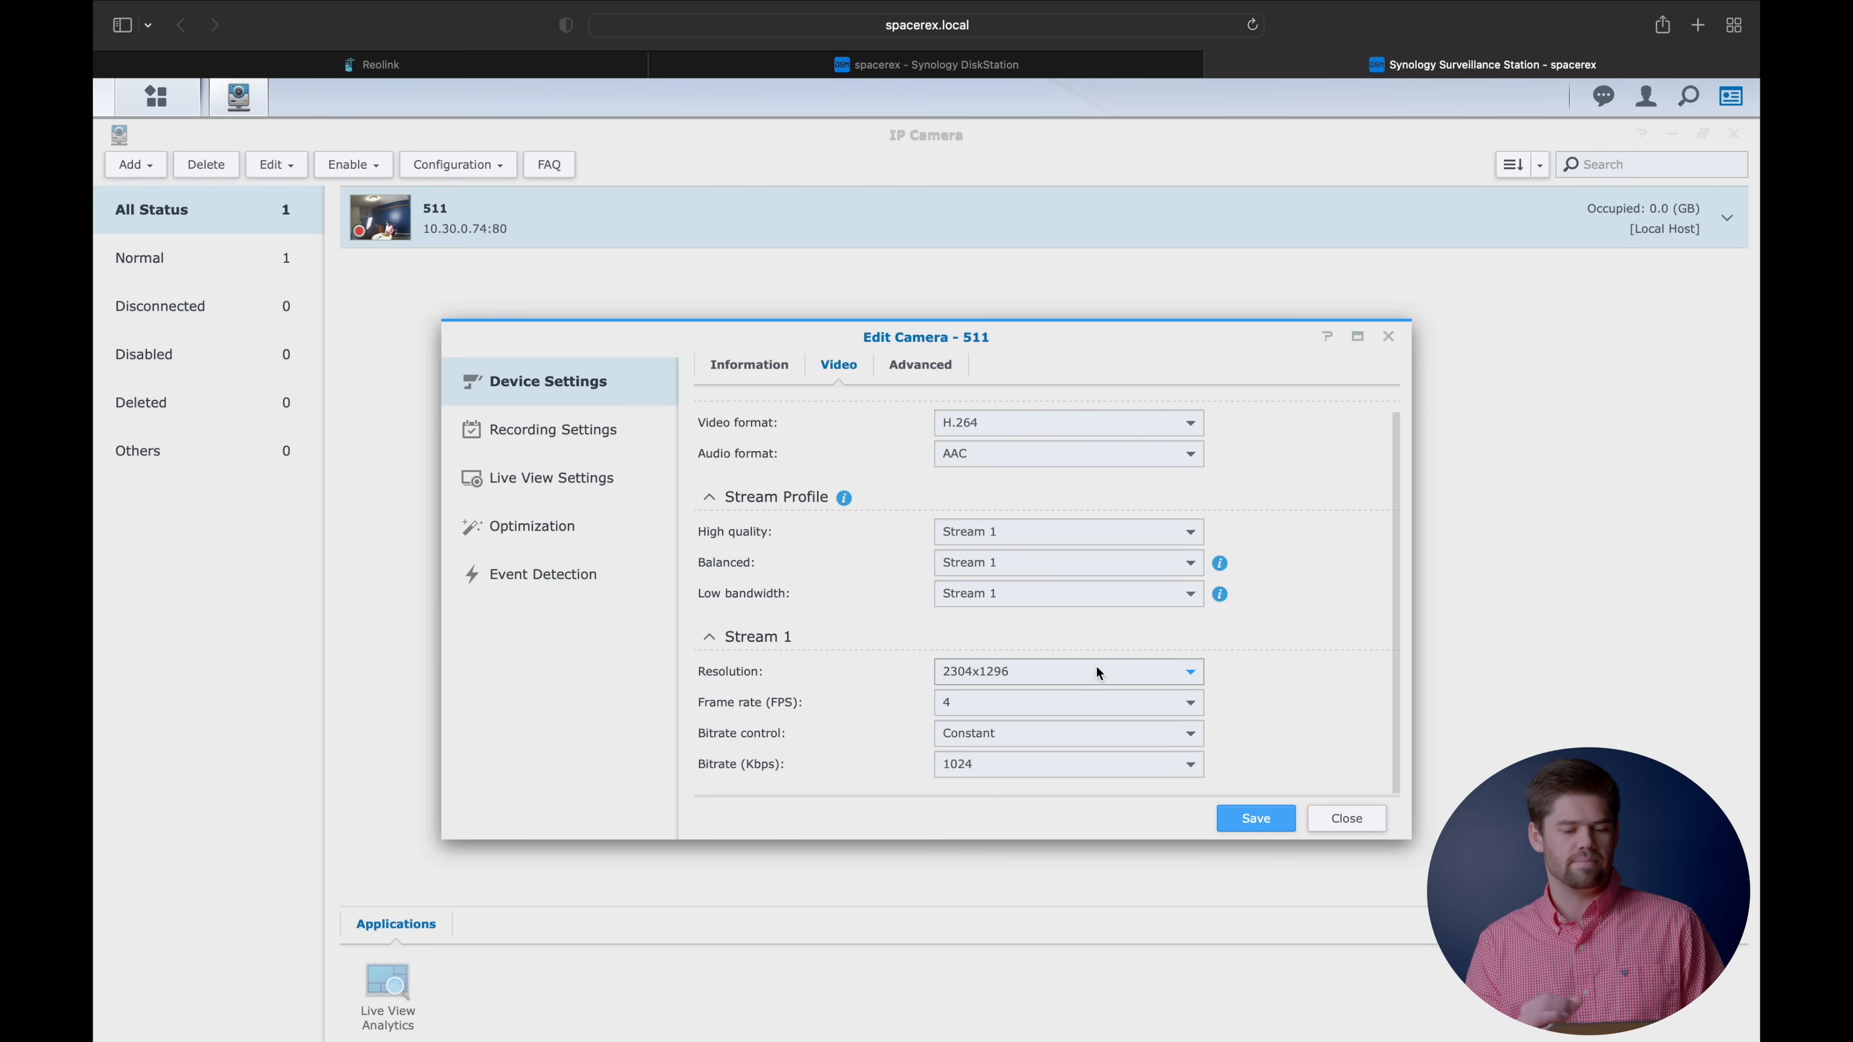
pyautogui.click(1078, 673)
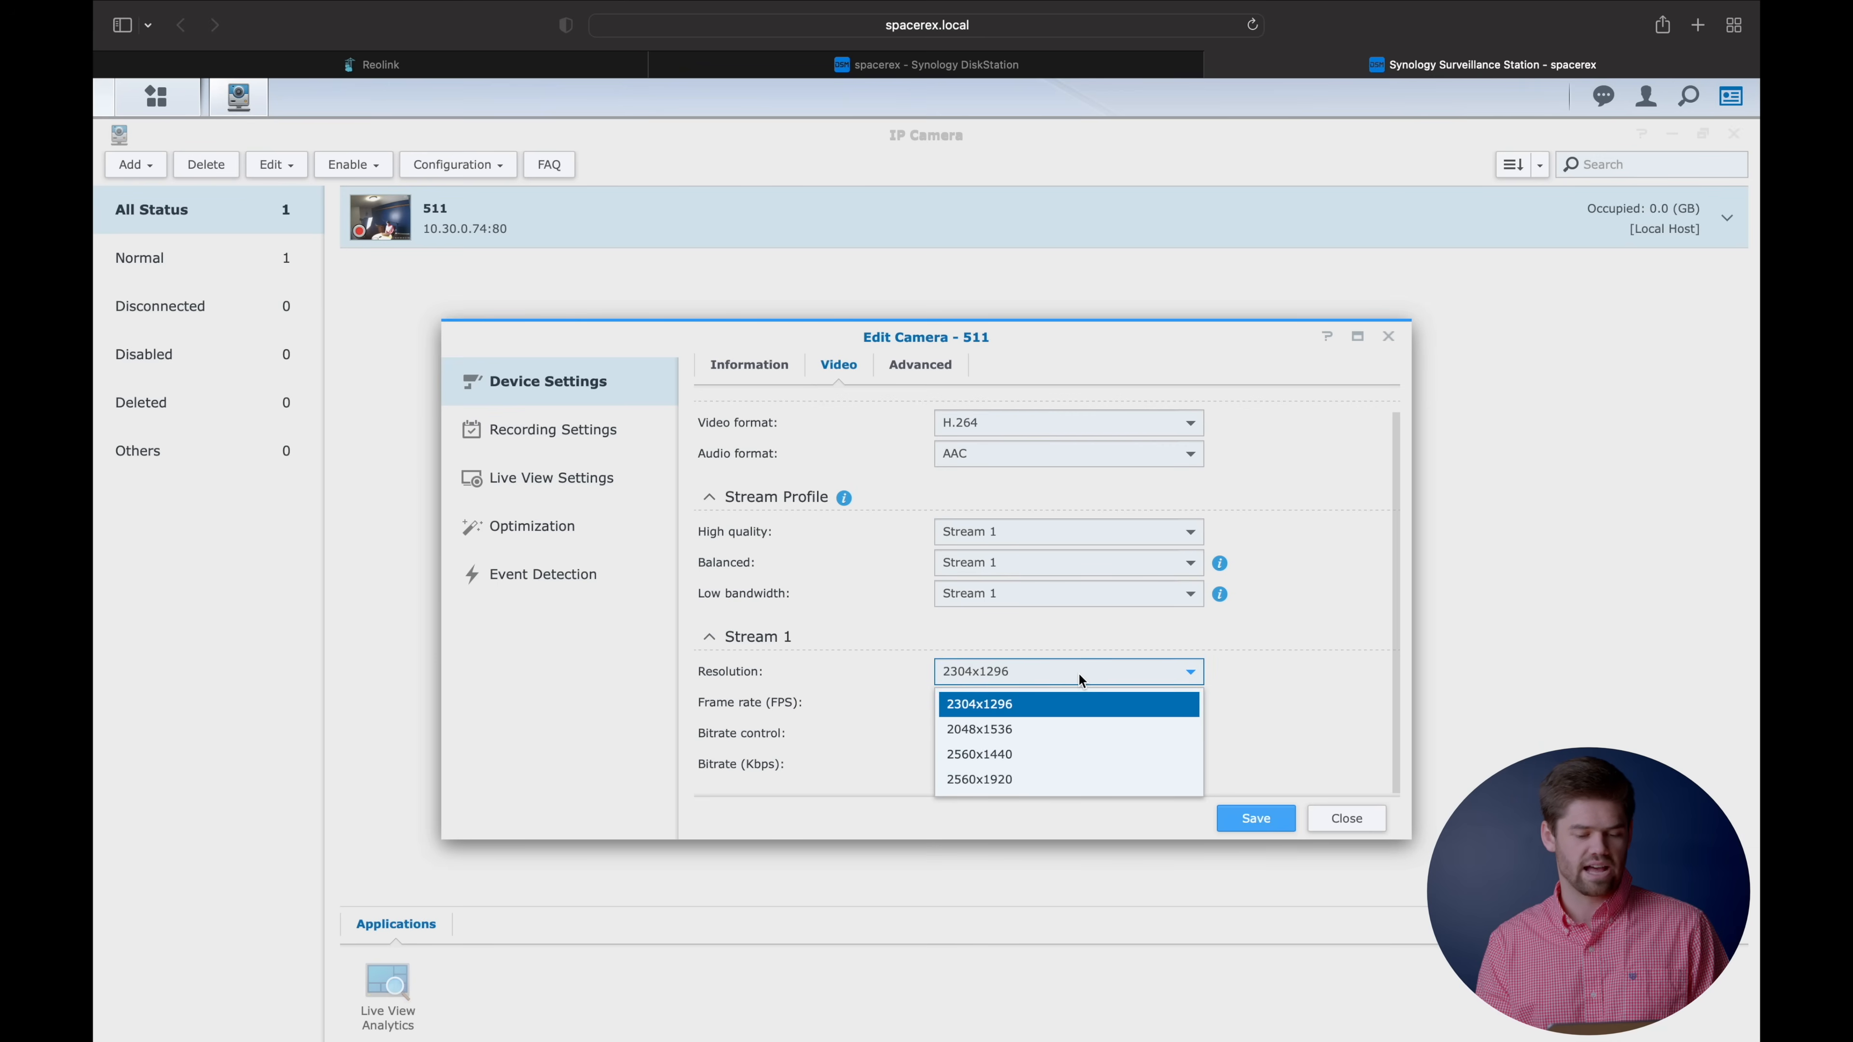
pyautogui.click(893, 647)
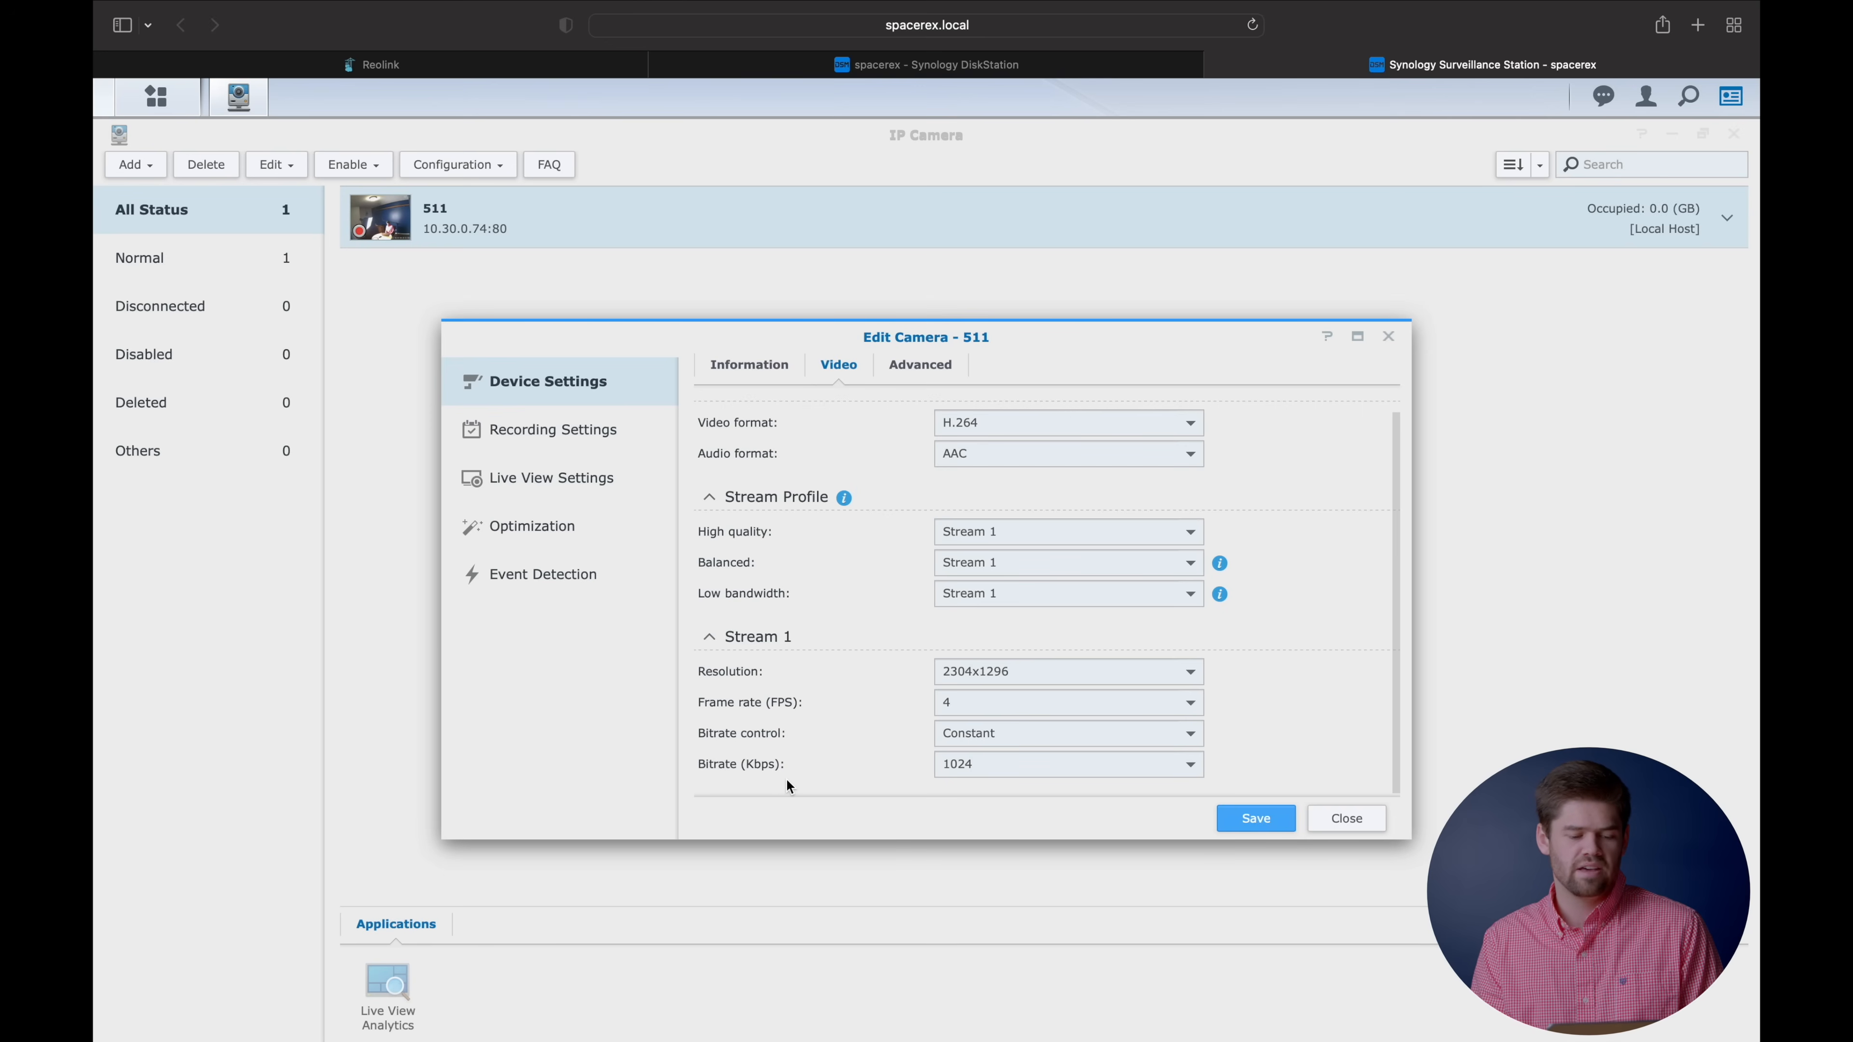
# Set the frame rate of Stream 1 to 8 FPS.
pyautogui.click(1189, 703)
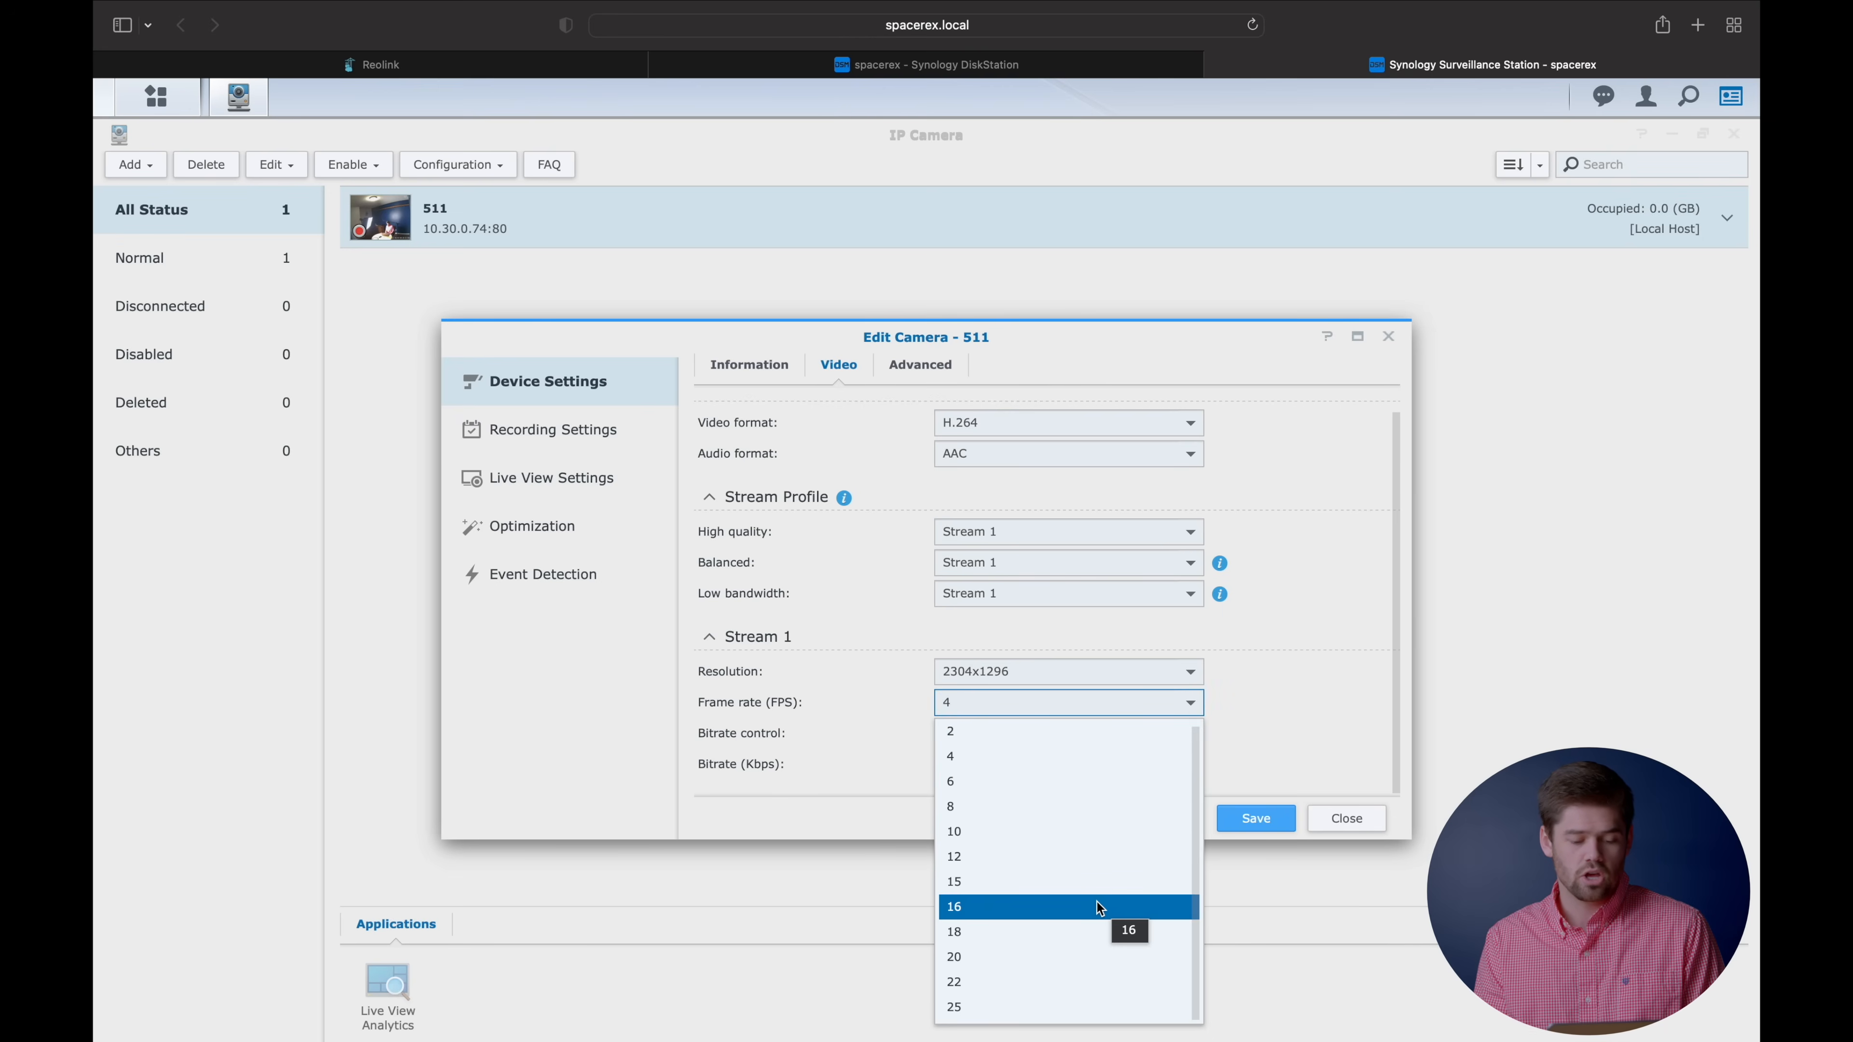
pyautogui.click(1343, 690)
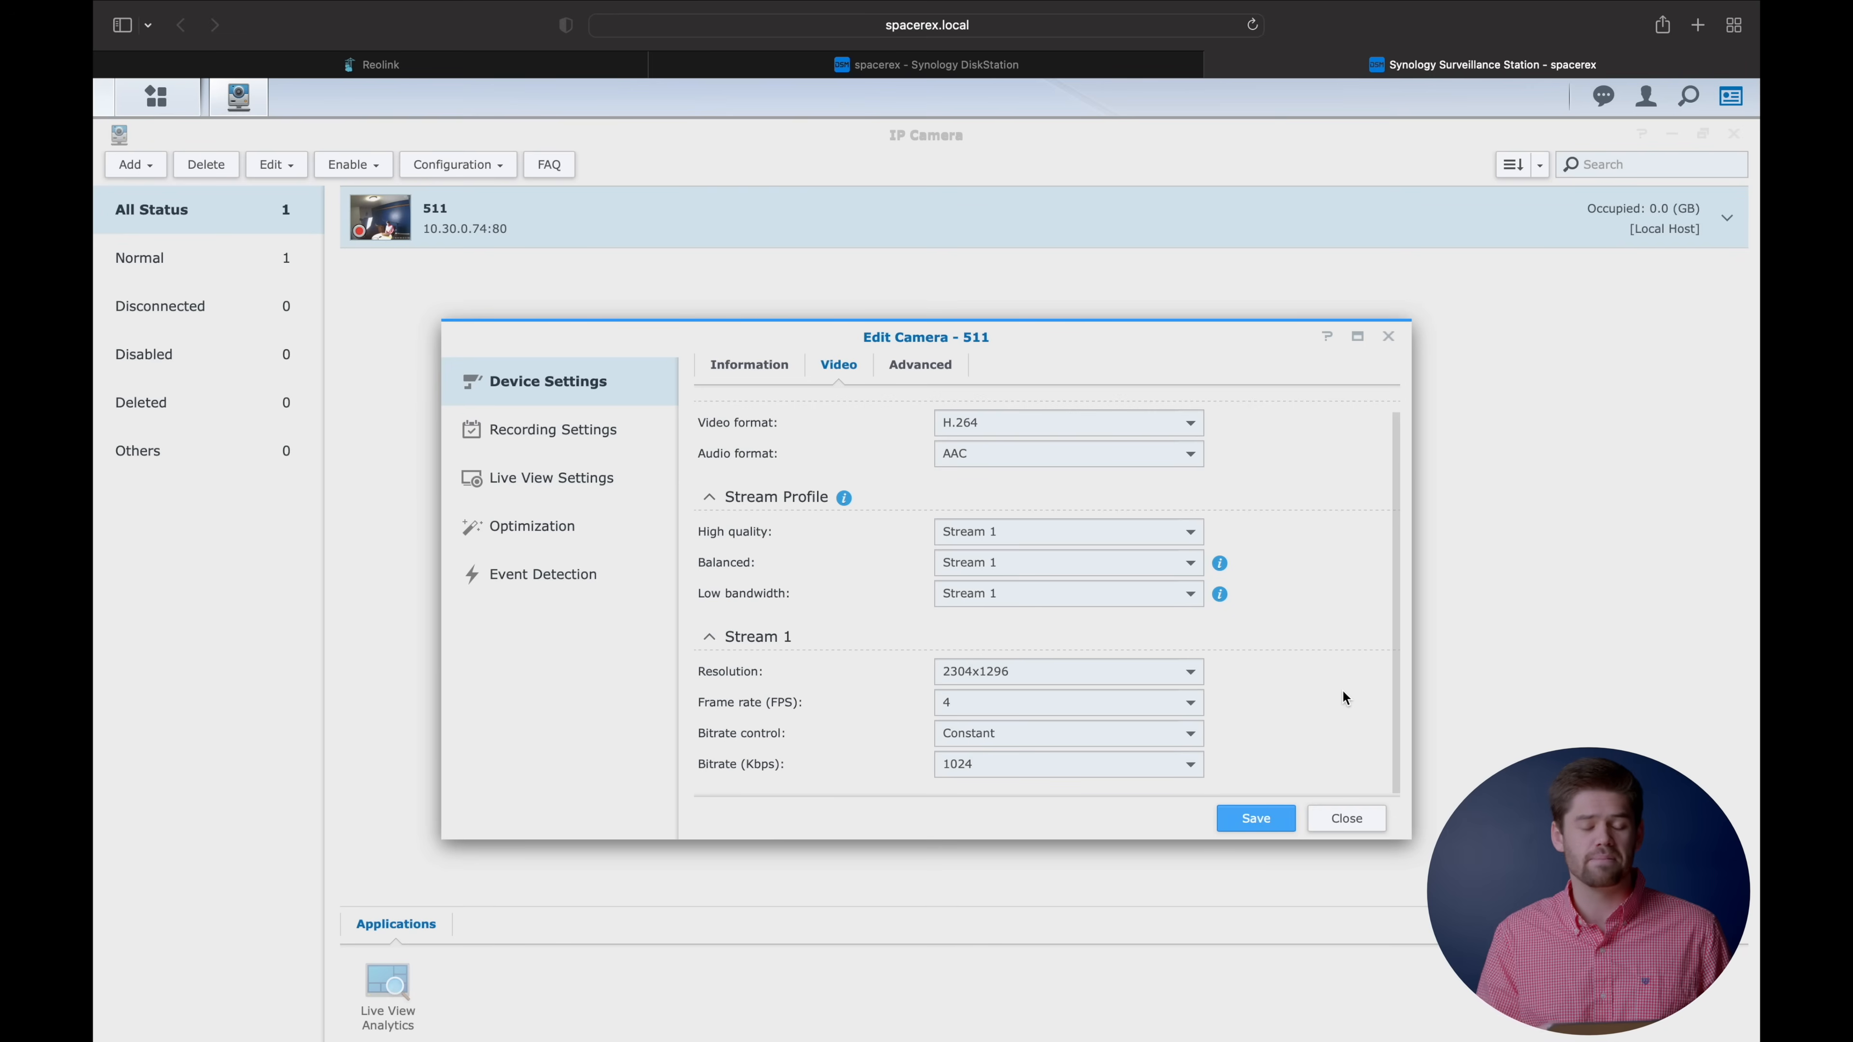
pyautogui.click(1190, 702)
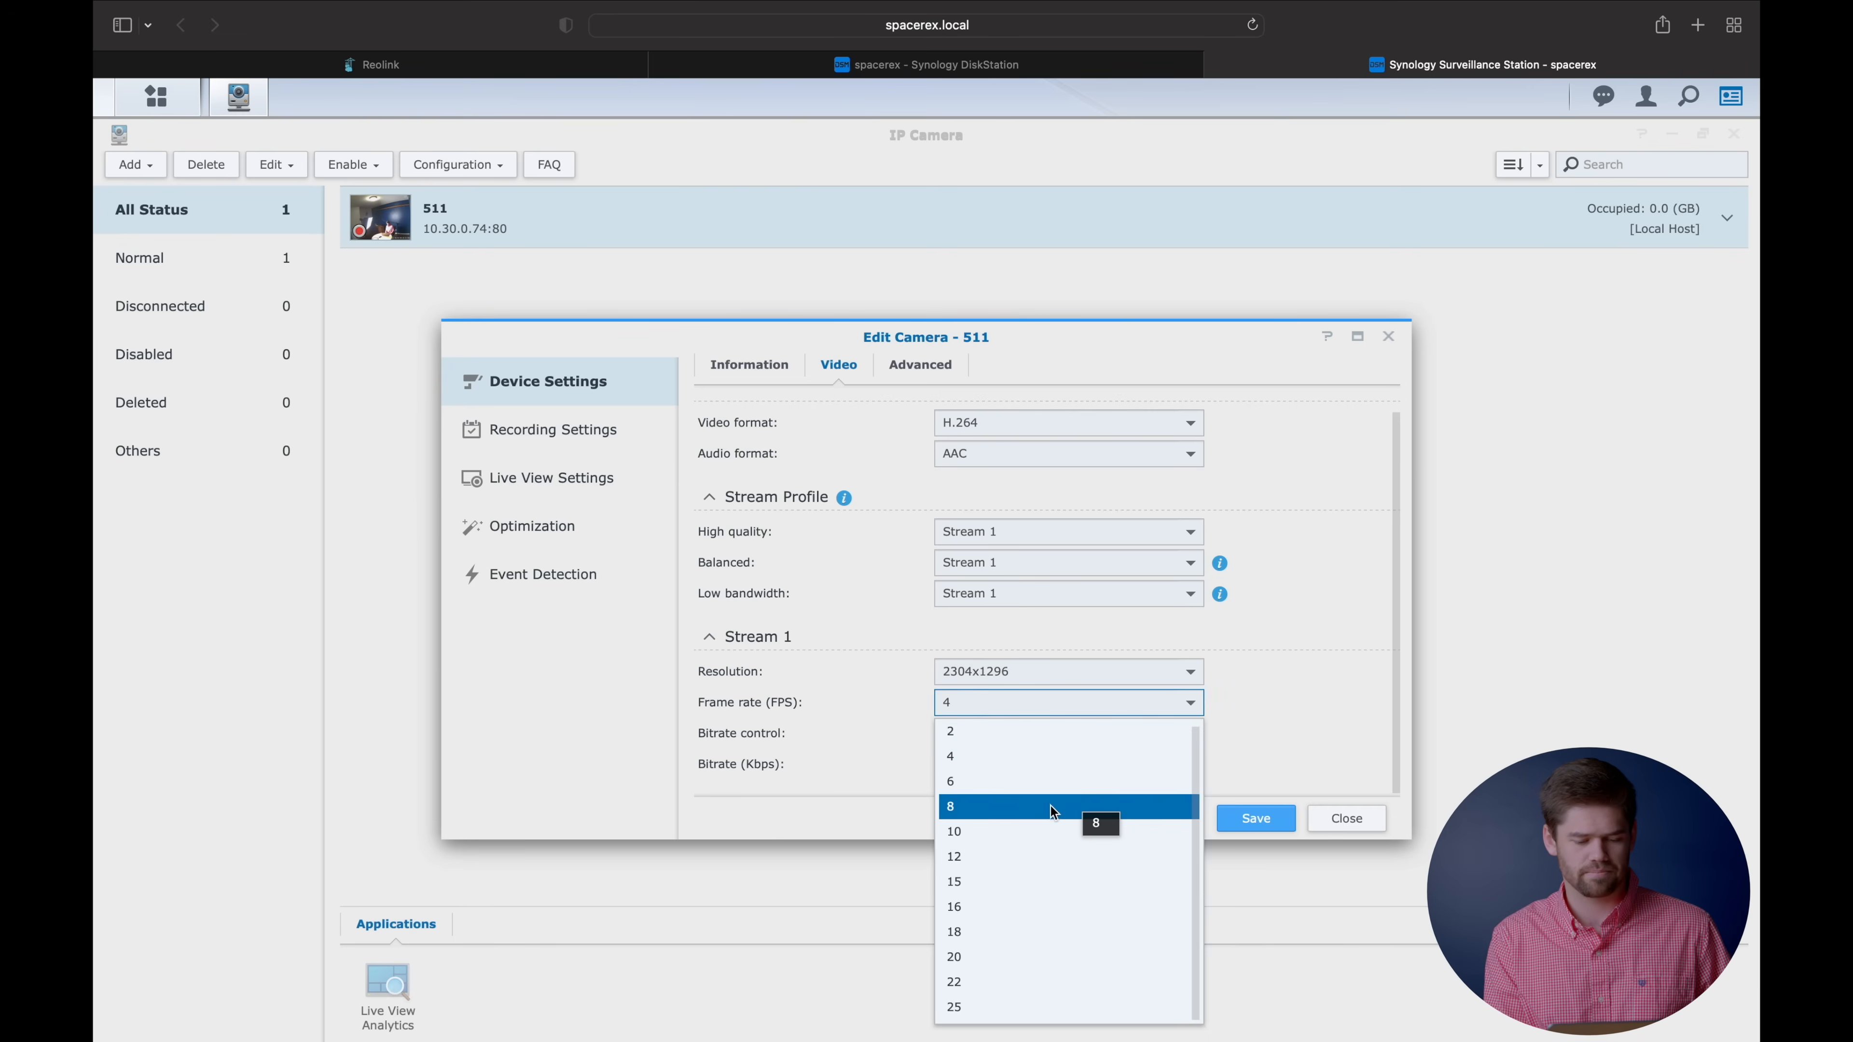
pyautogui.click(1052, 807)
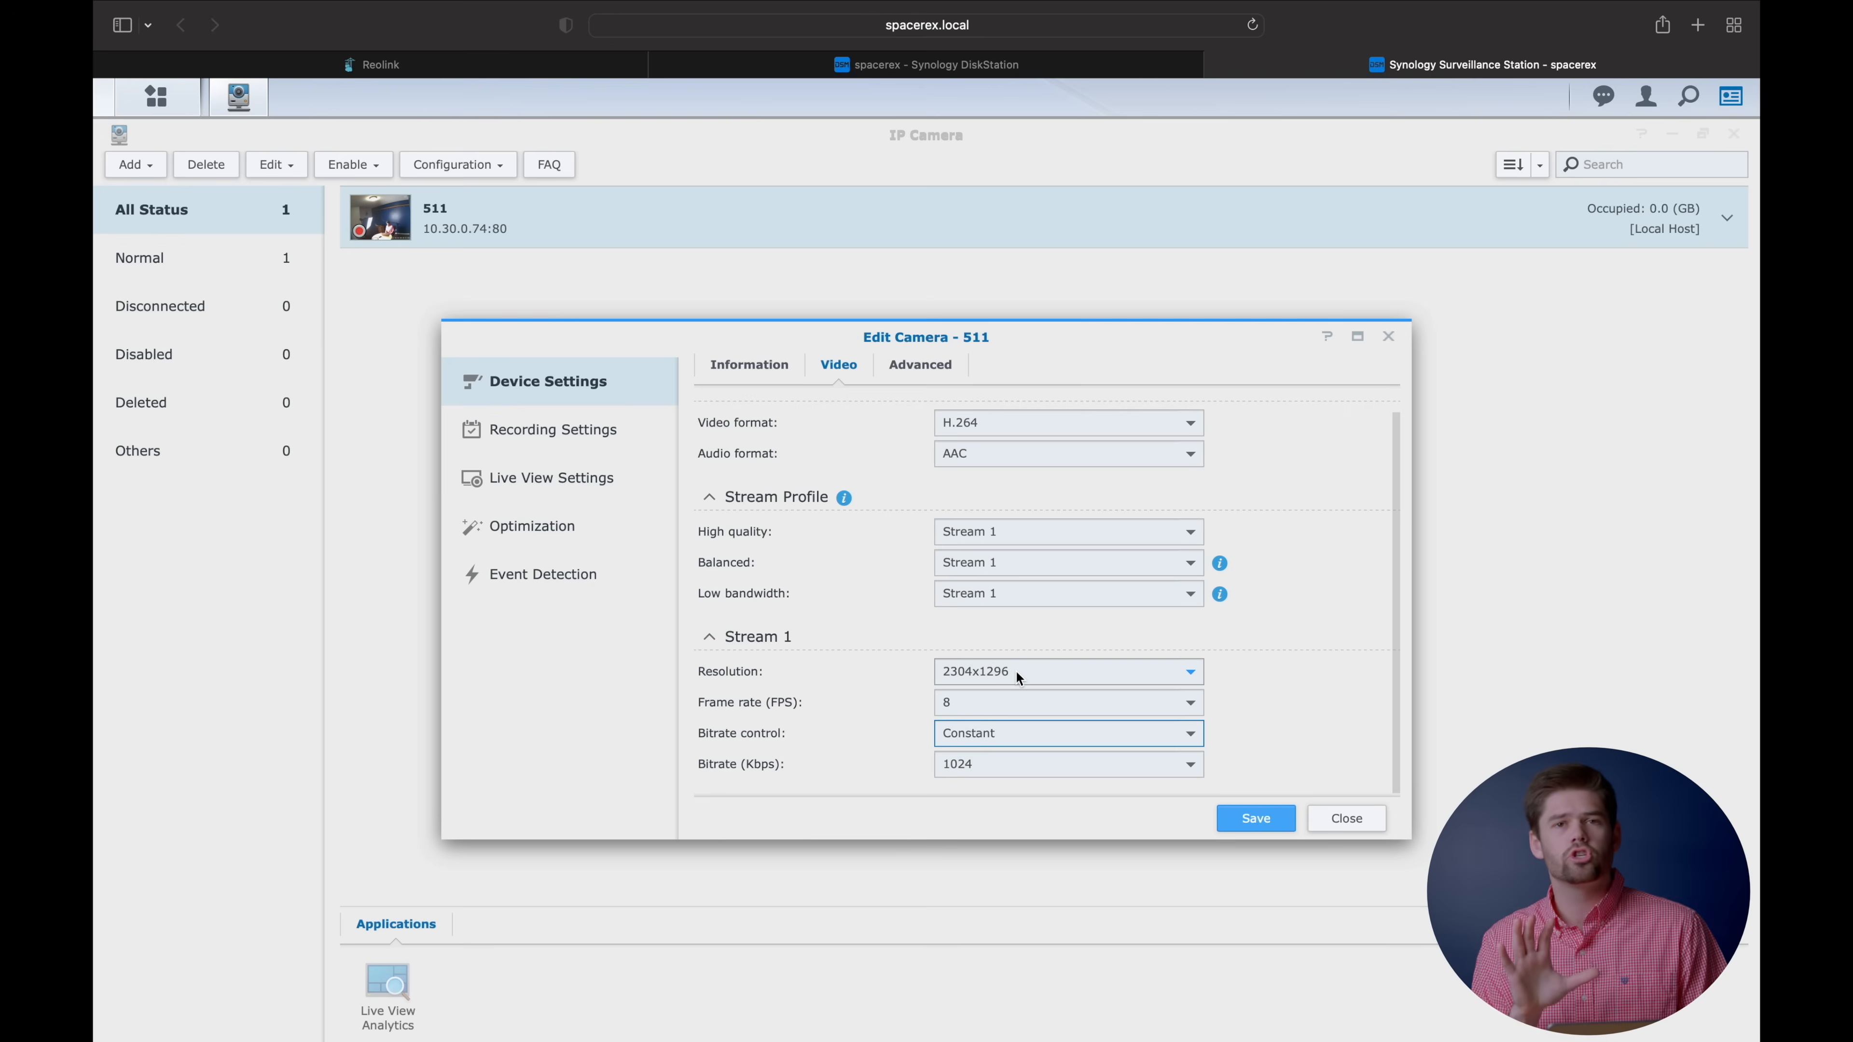
# Check the resolution choices of Stream 1 and set its bitrate to 3072 Kbps.
pyautogui.click(1095, 671)
pyautogui.click(1051, 709)
pyautogui.click(1076, 639)
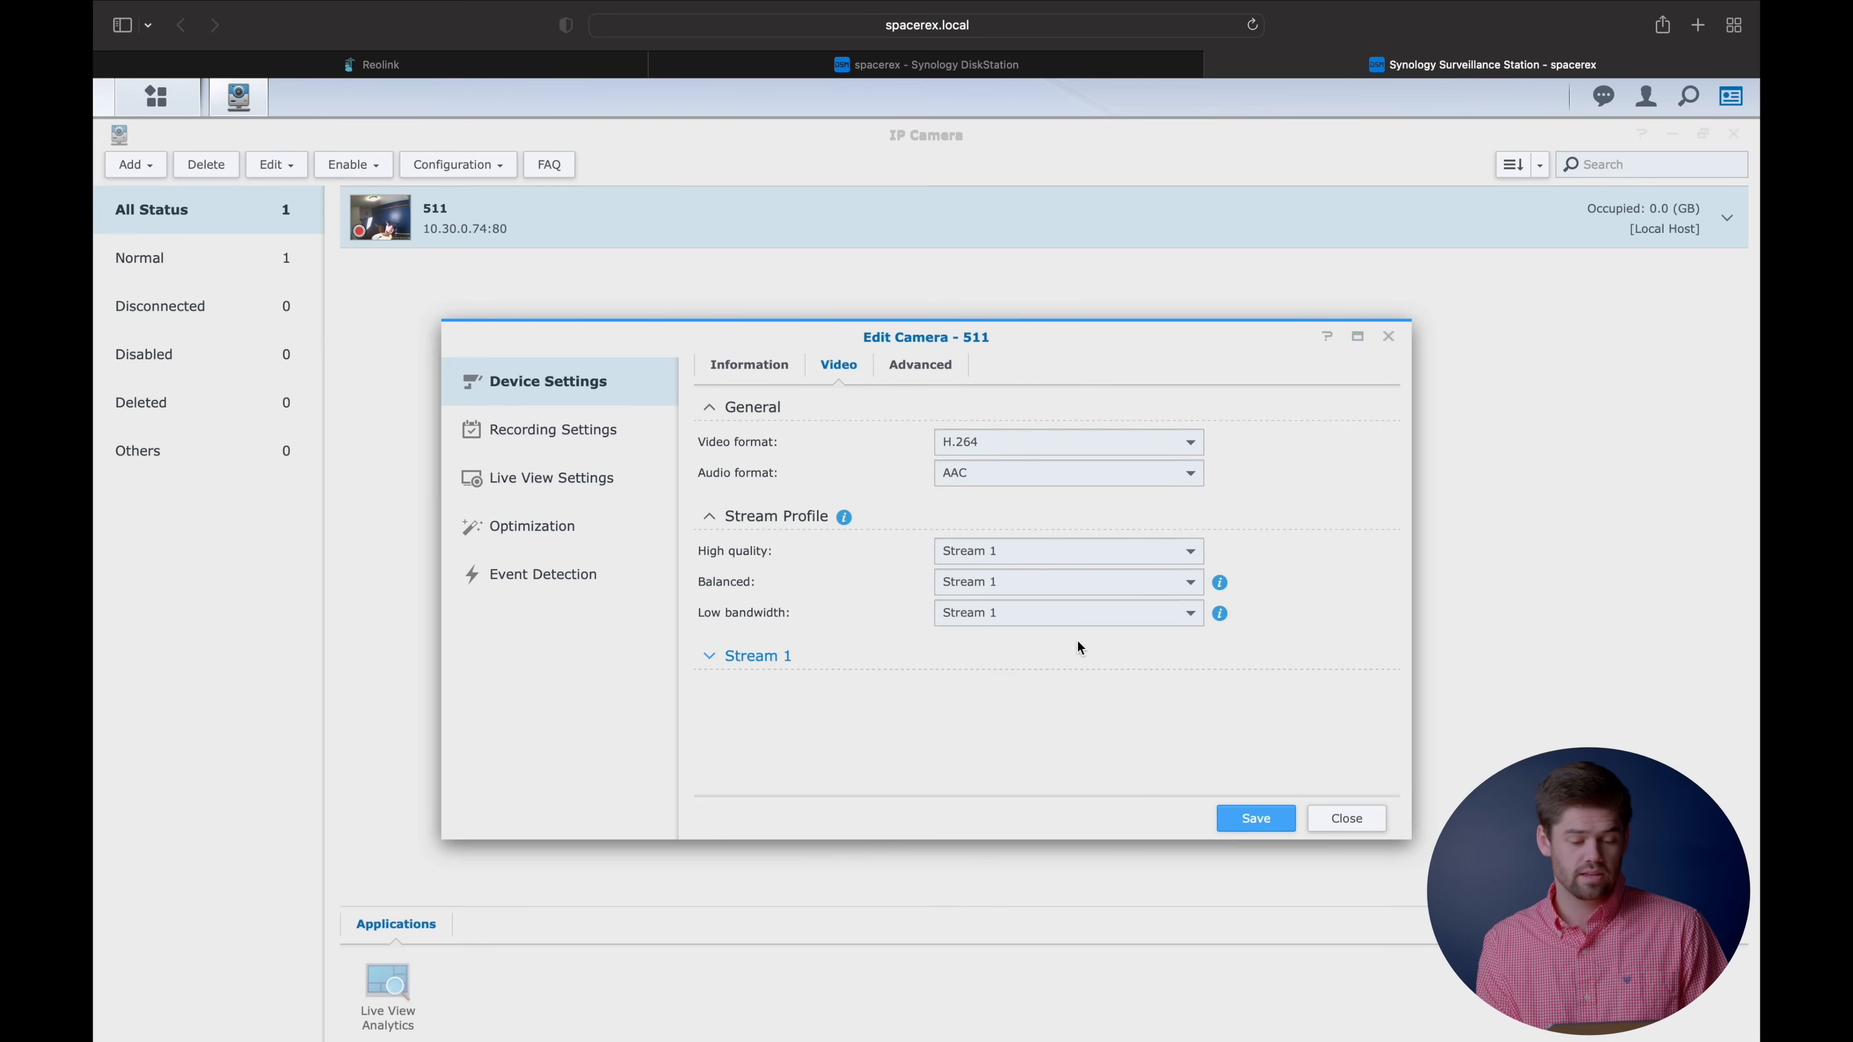
pyautogui.click(1068, 652)
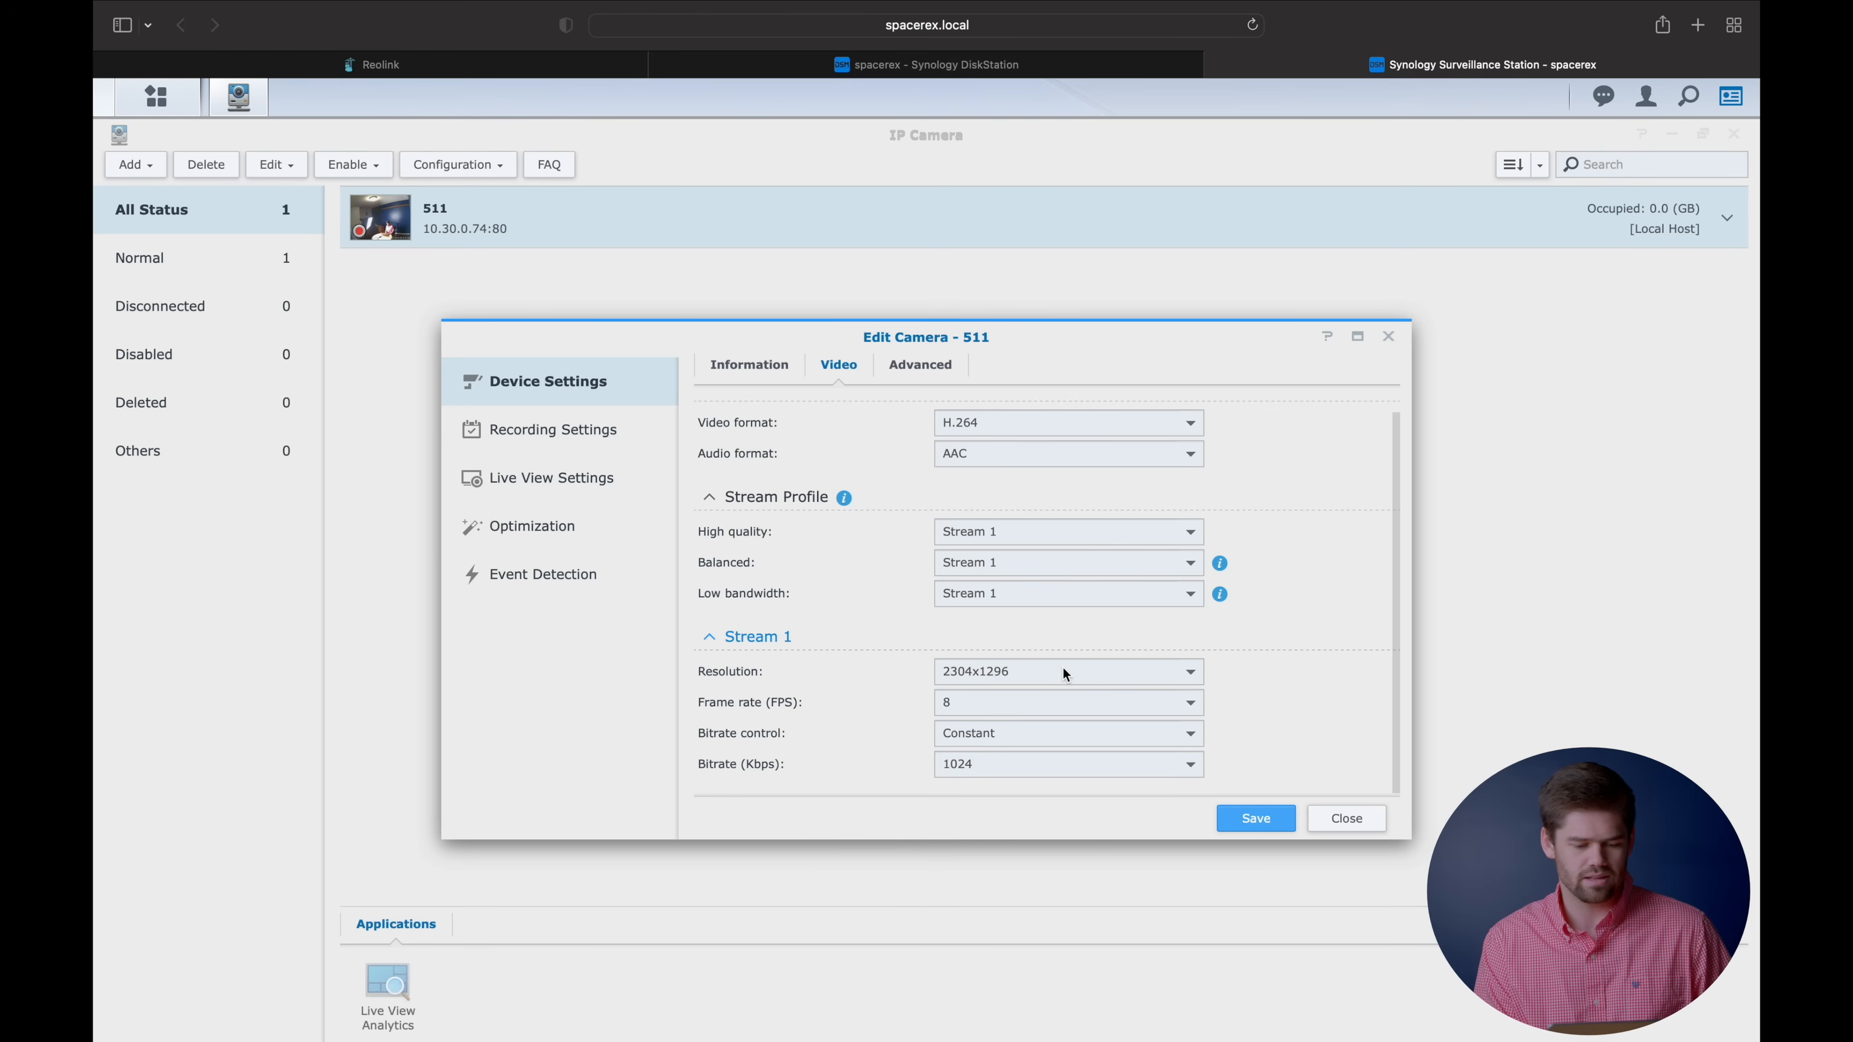
pyautogui.click(1002, 763)
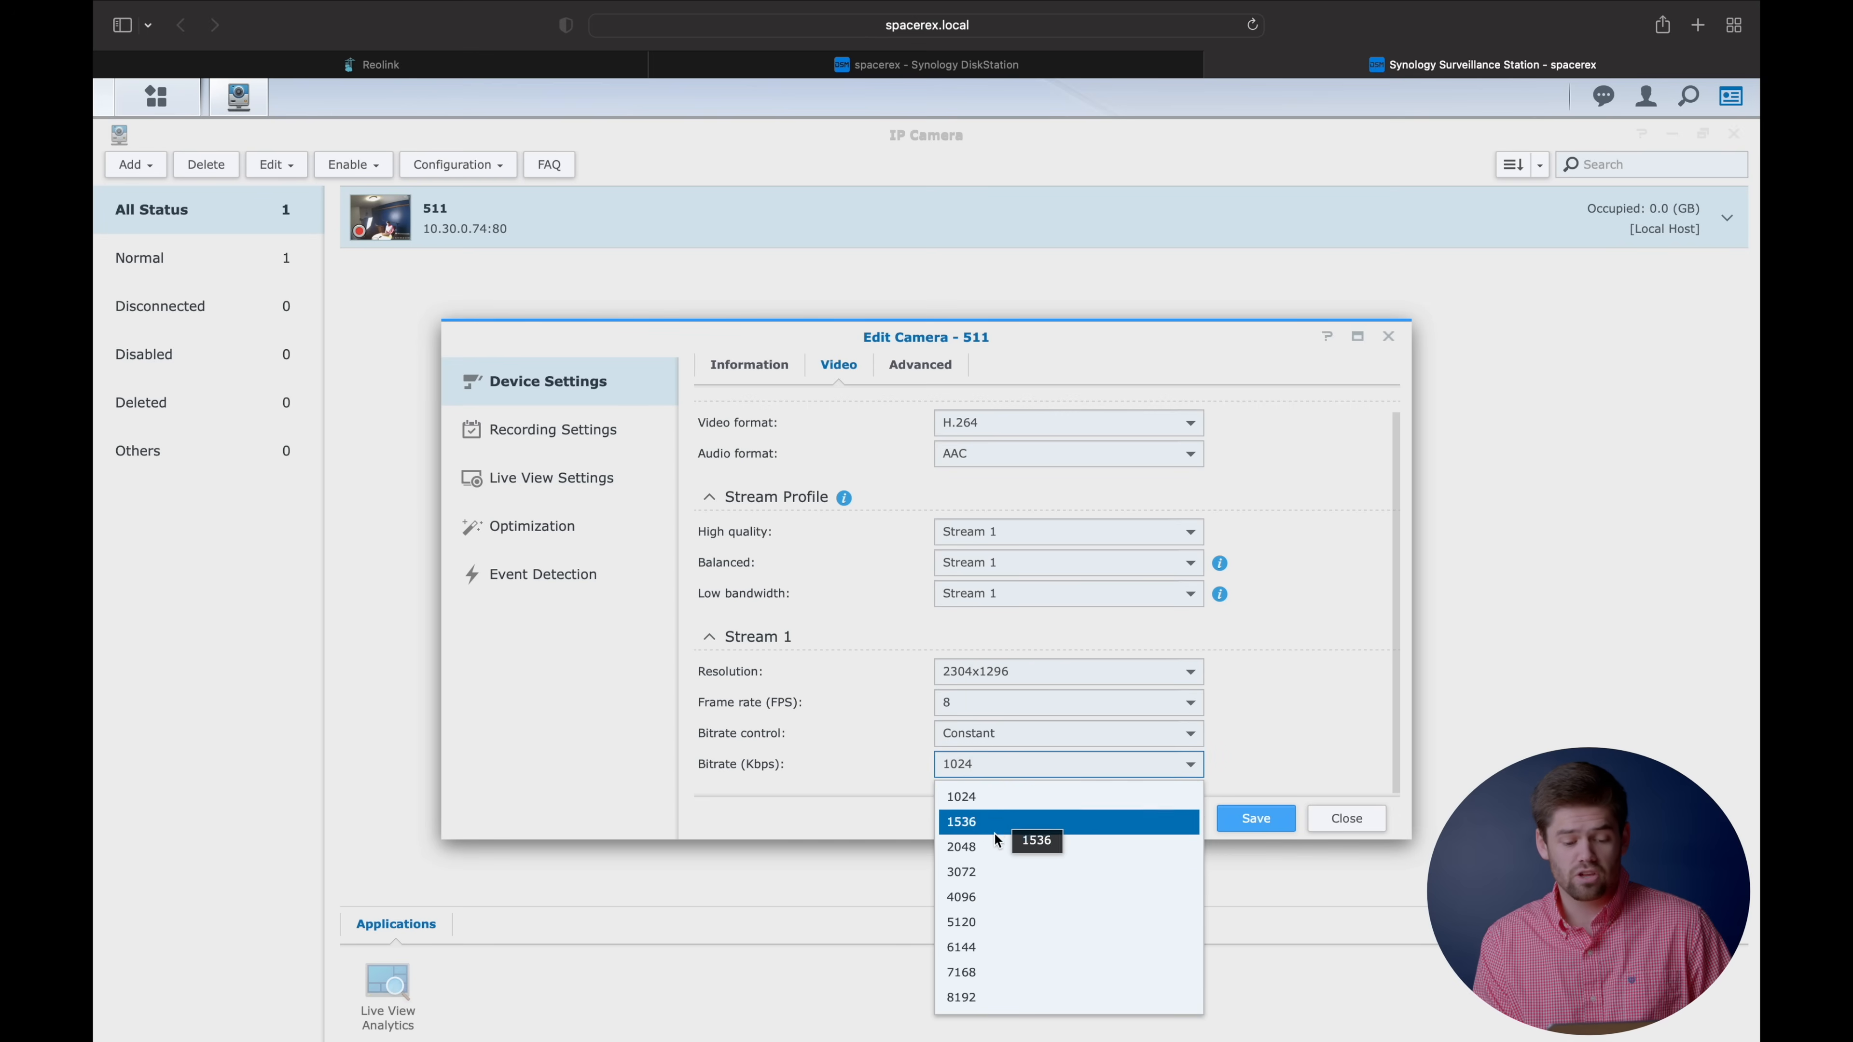
pyautogui.click(980, 872)
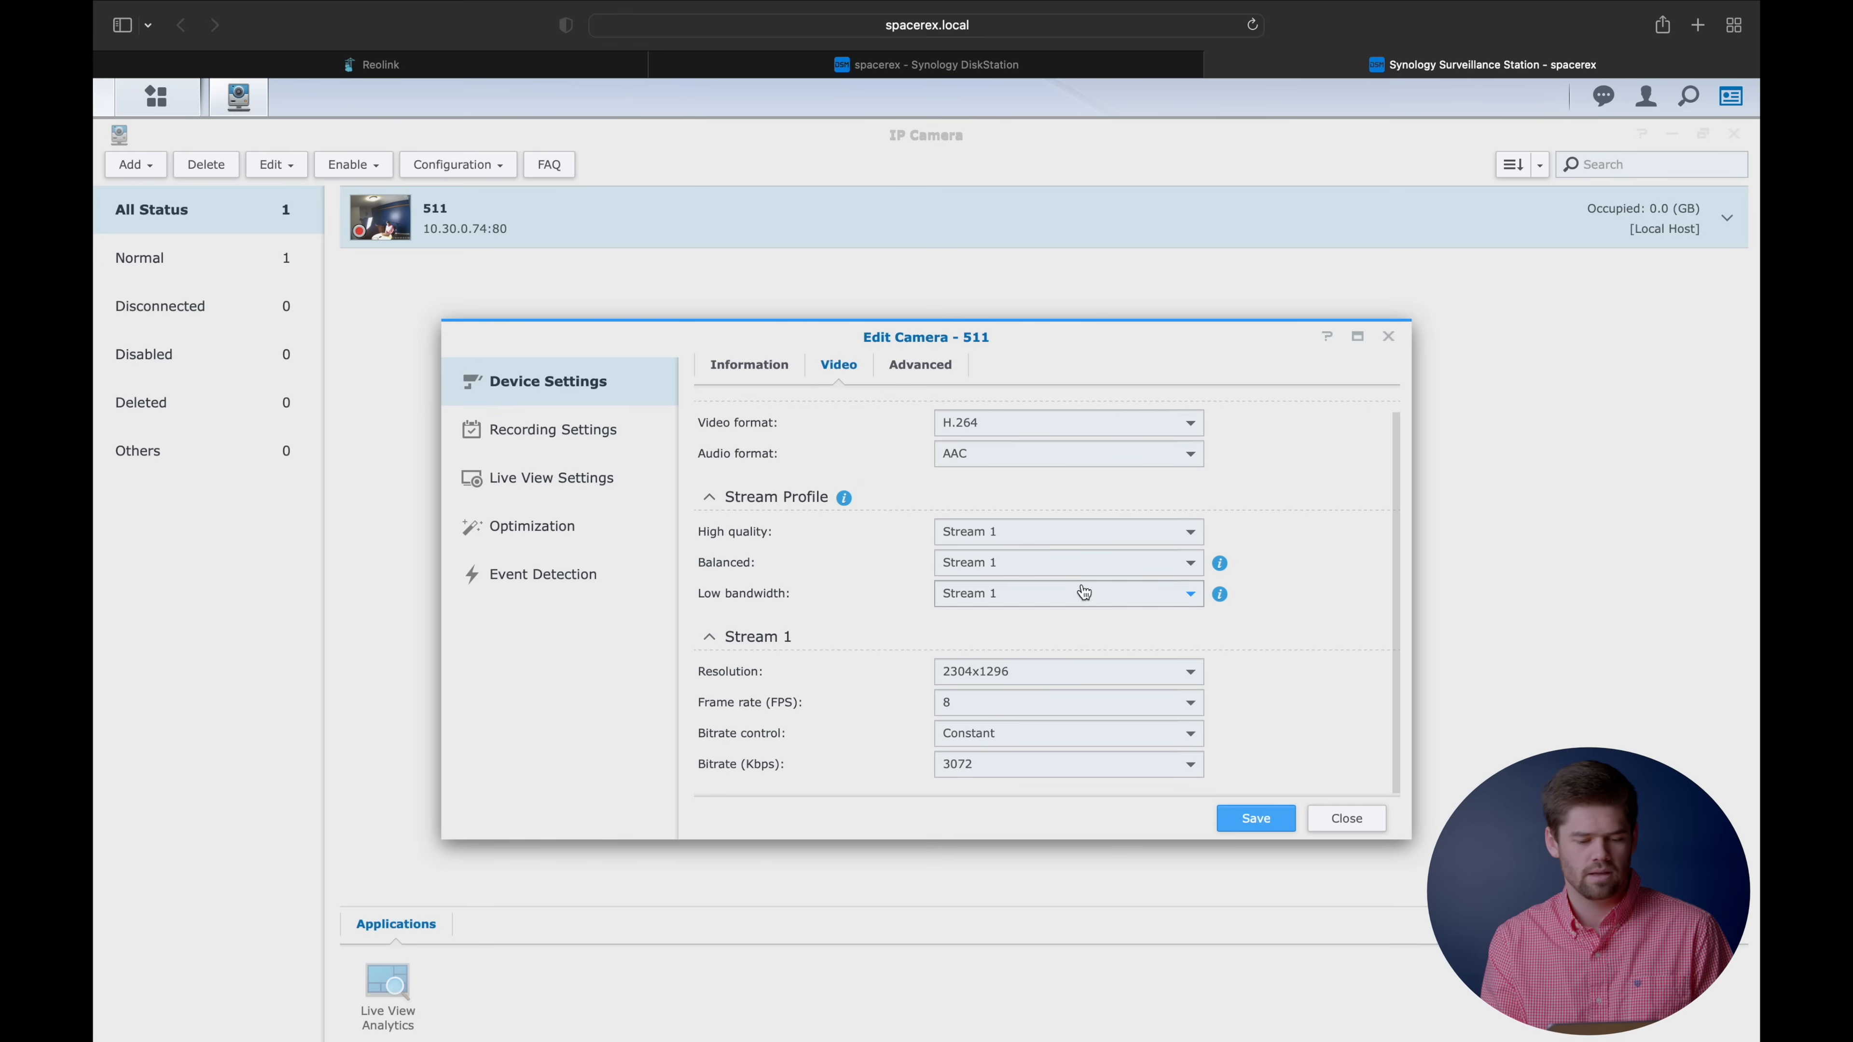
# Examine the camera's advanced device settings for audio, RTSP and PTZ, and return to its video settings.
pyautogui.click(932, 367)
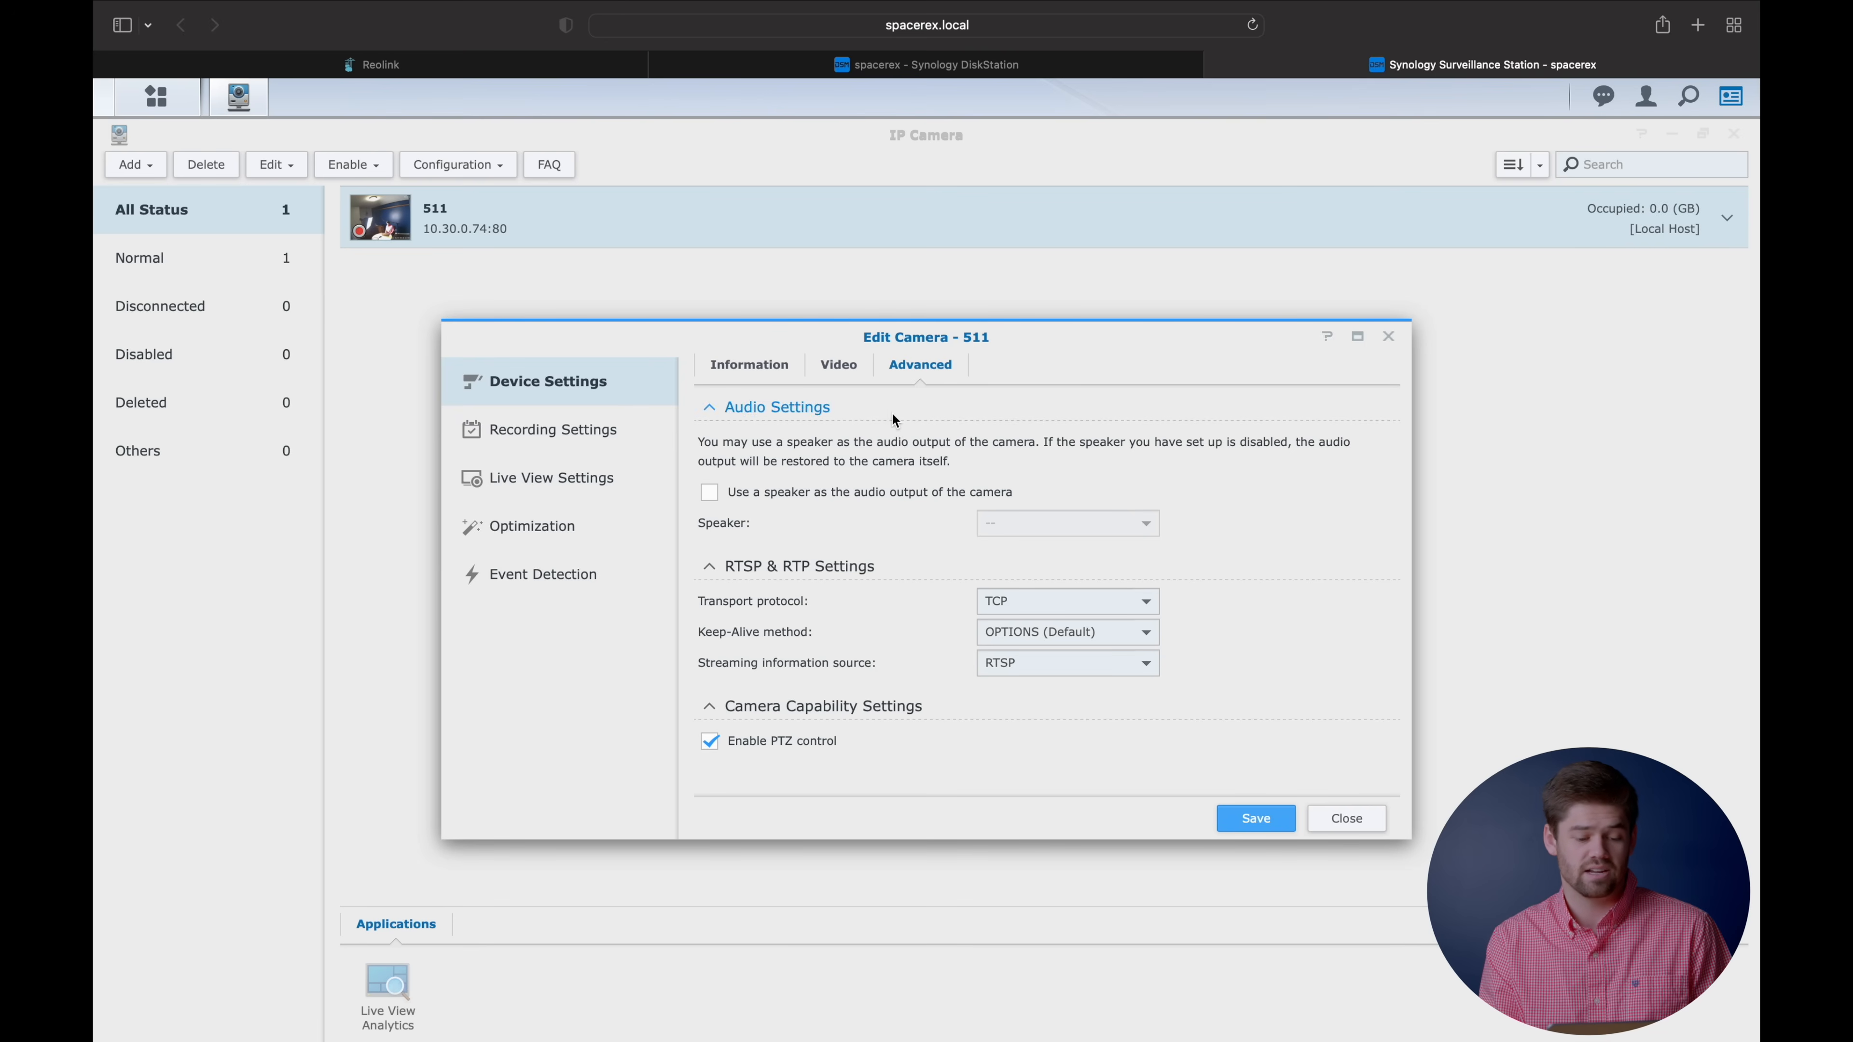
pyautogui.click(834, 367)
pyautogui.scroll(-1, 876, 593)
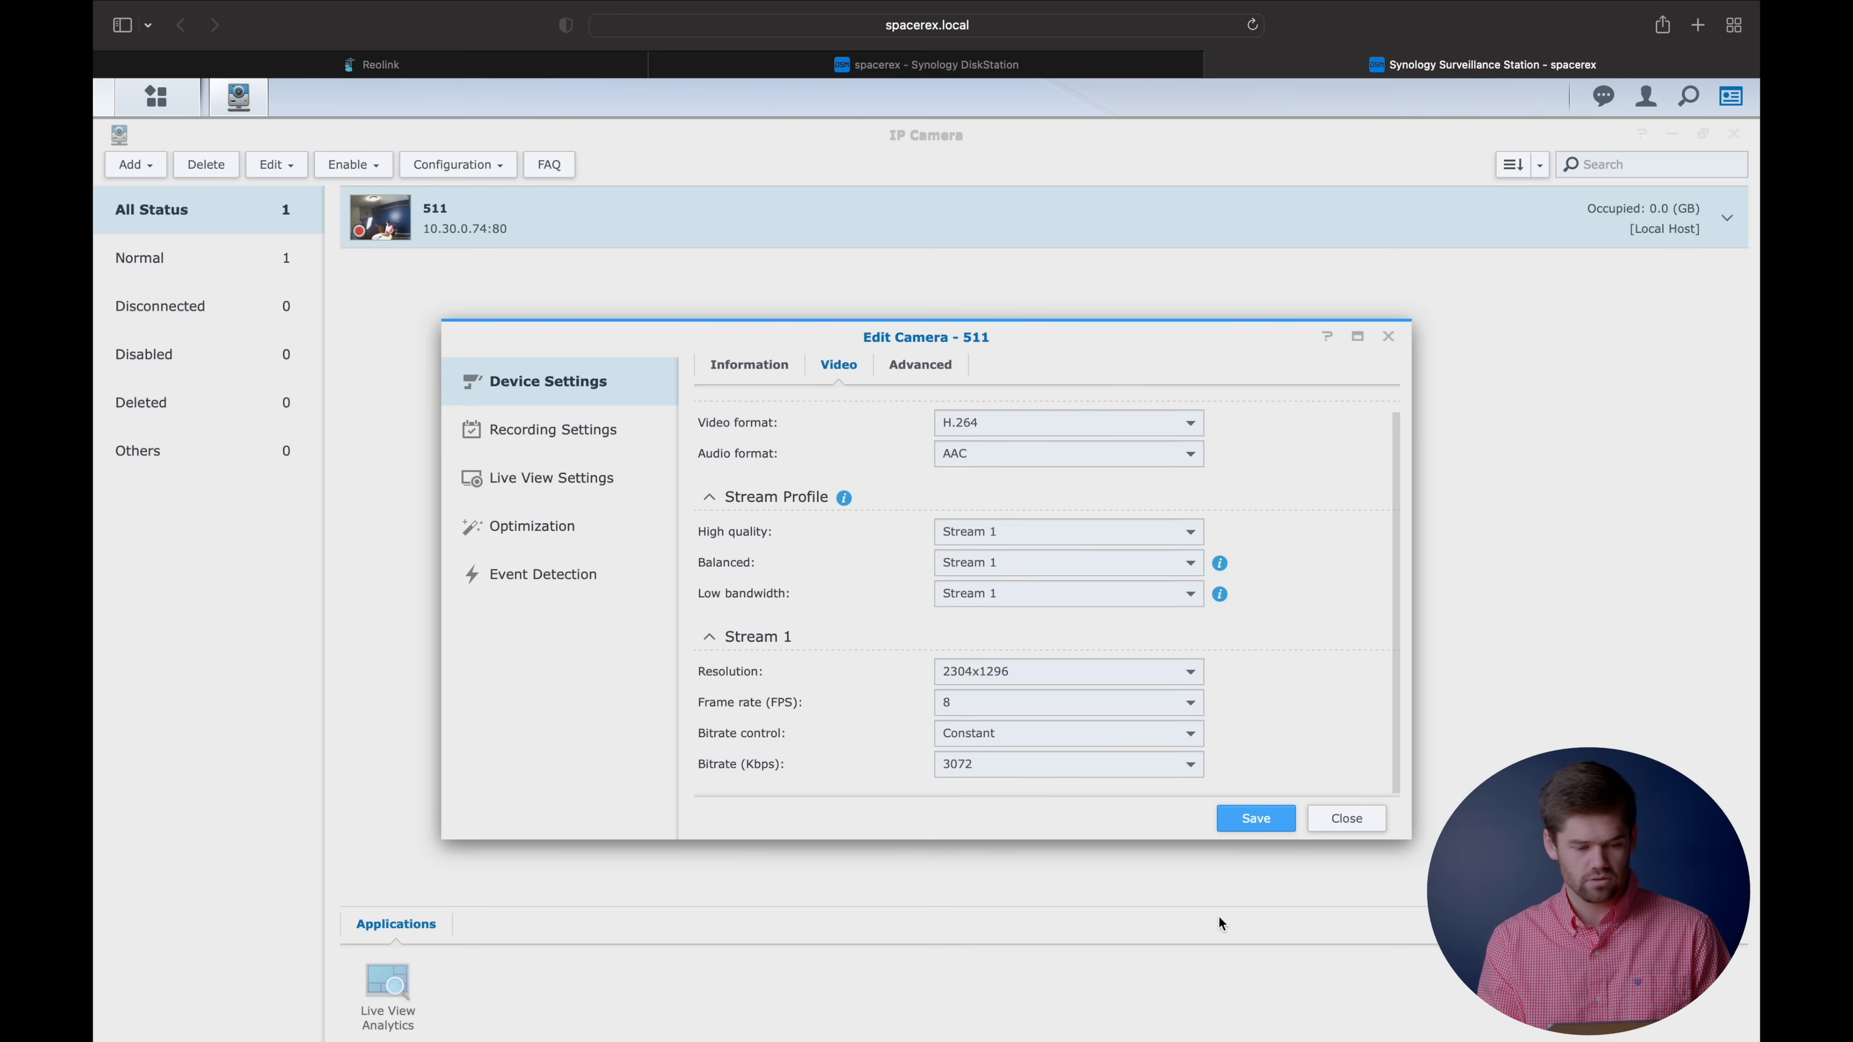
# Examine the camera's recording options, weekly recording schedule and the stream profile choices for Continuous recording.
pyautogui.click(576, 443)
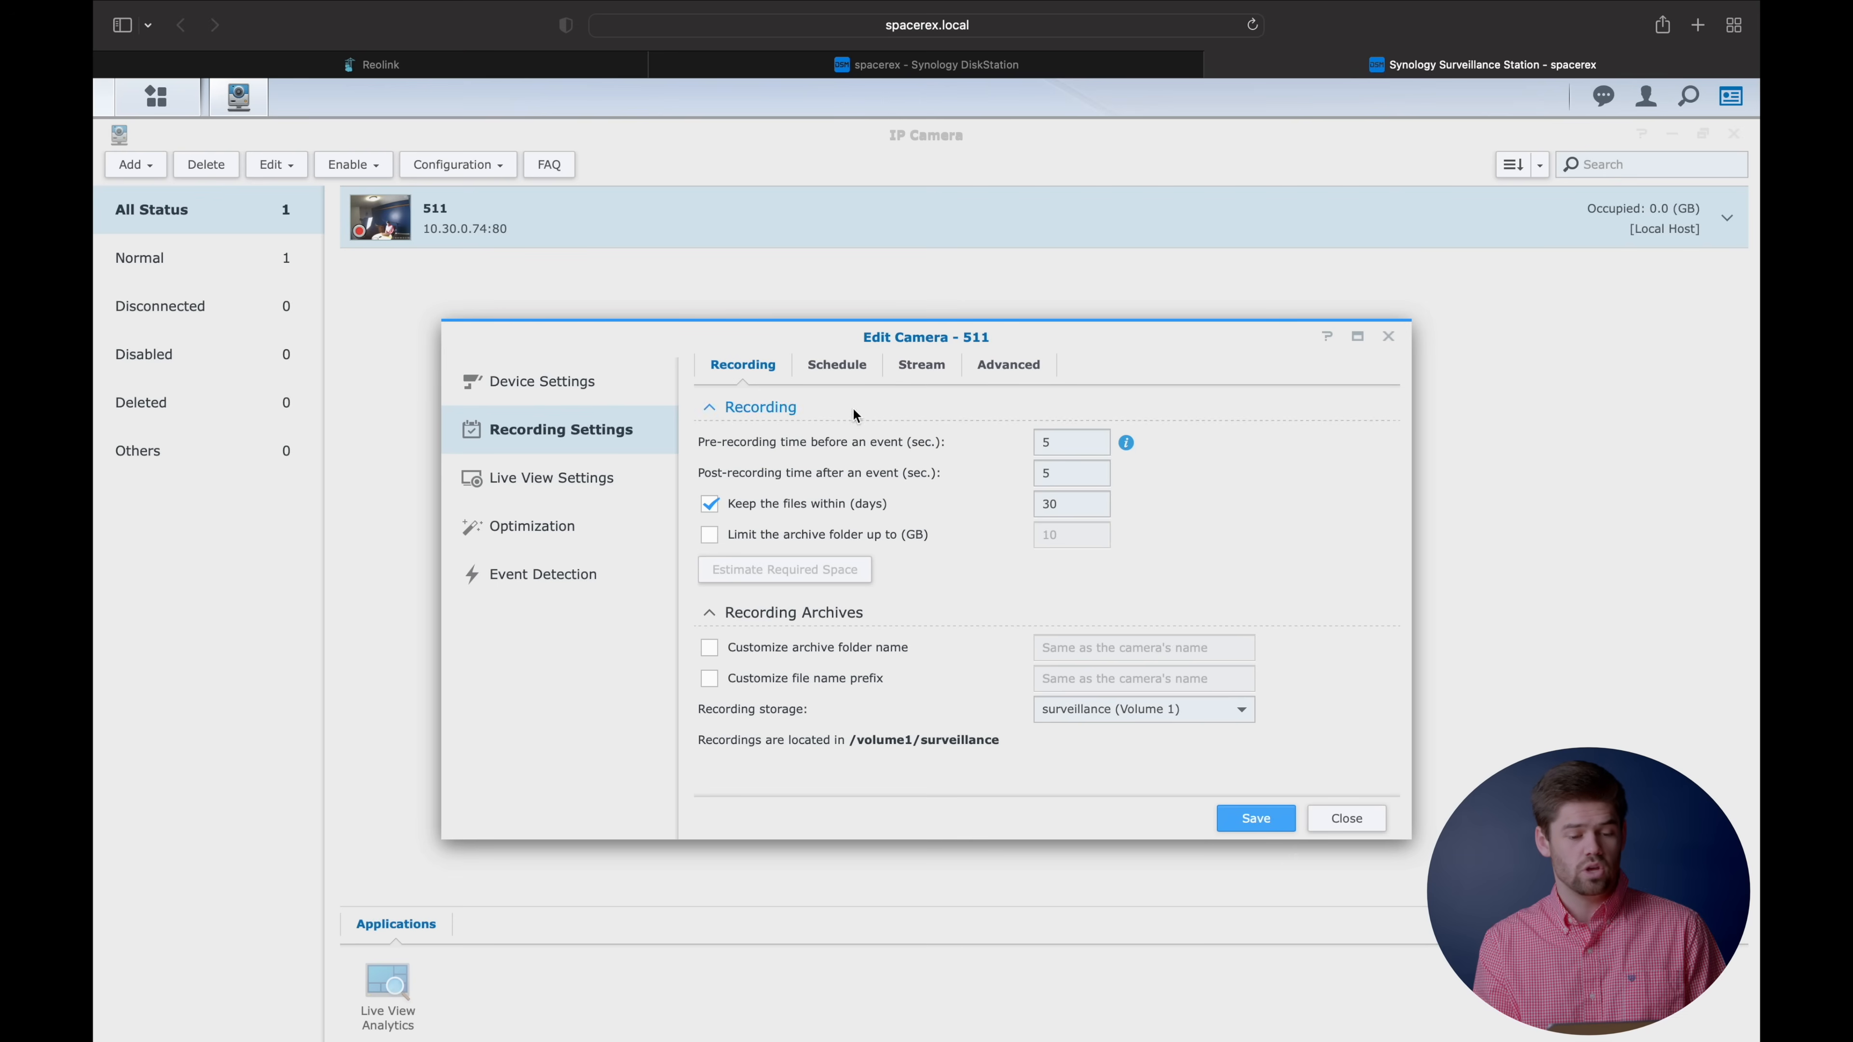
pyautogui.click(837, 365)
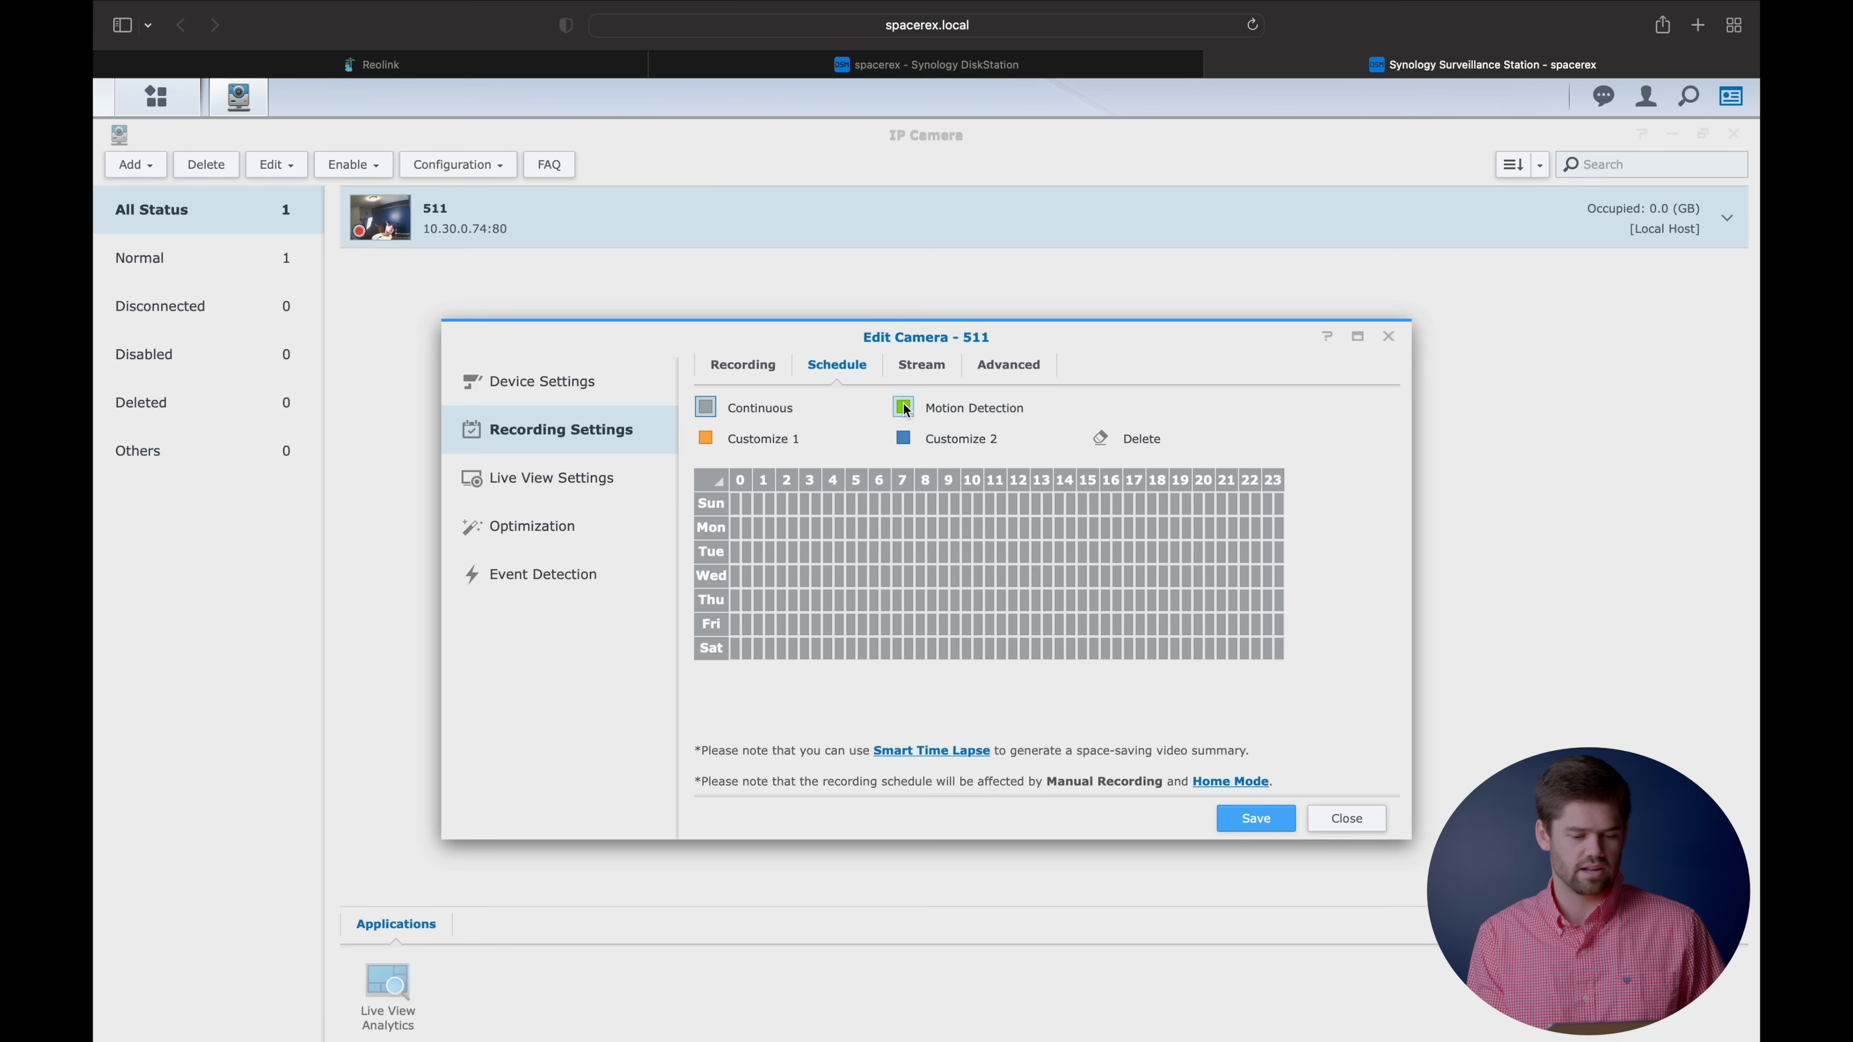
pyautogui.click(902, 439)
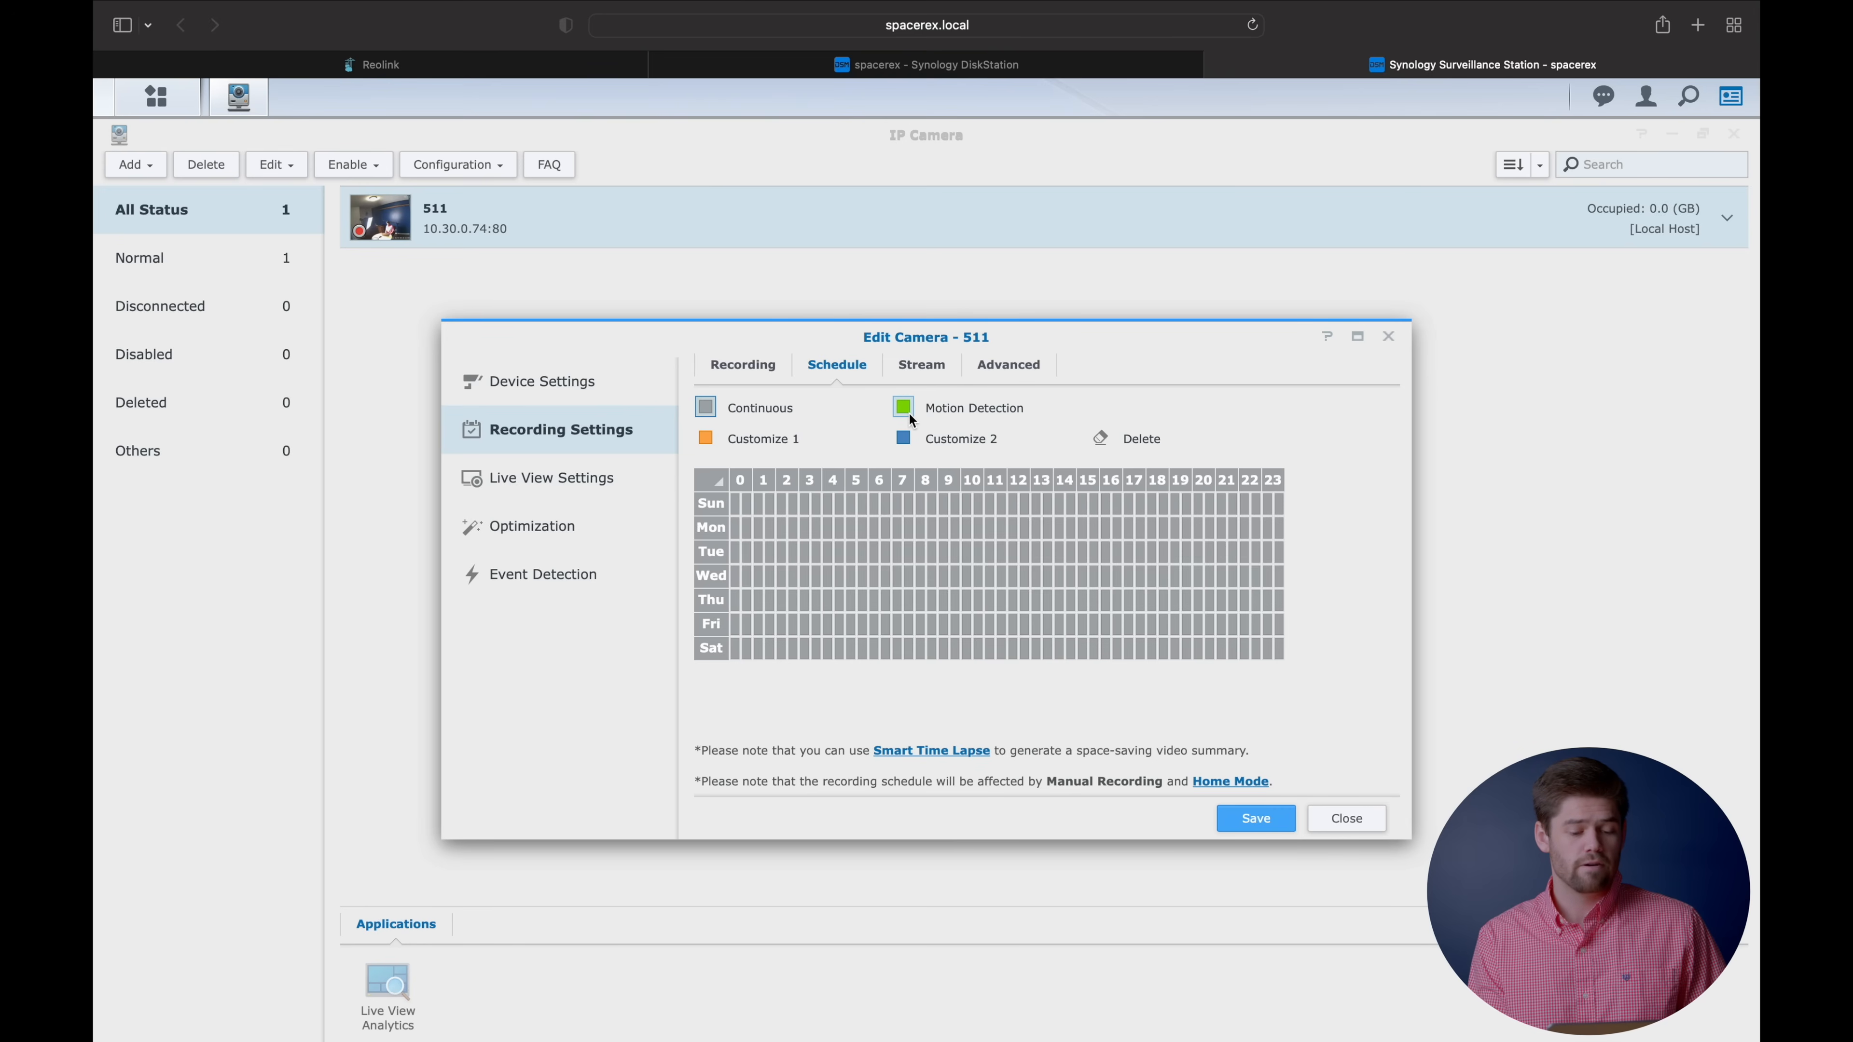
pyautogui.click(763, 366)
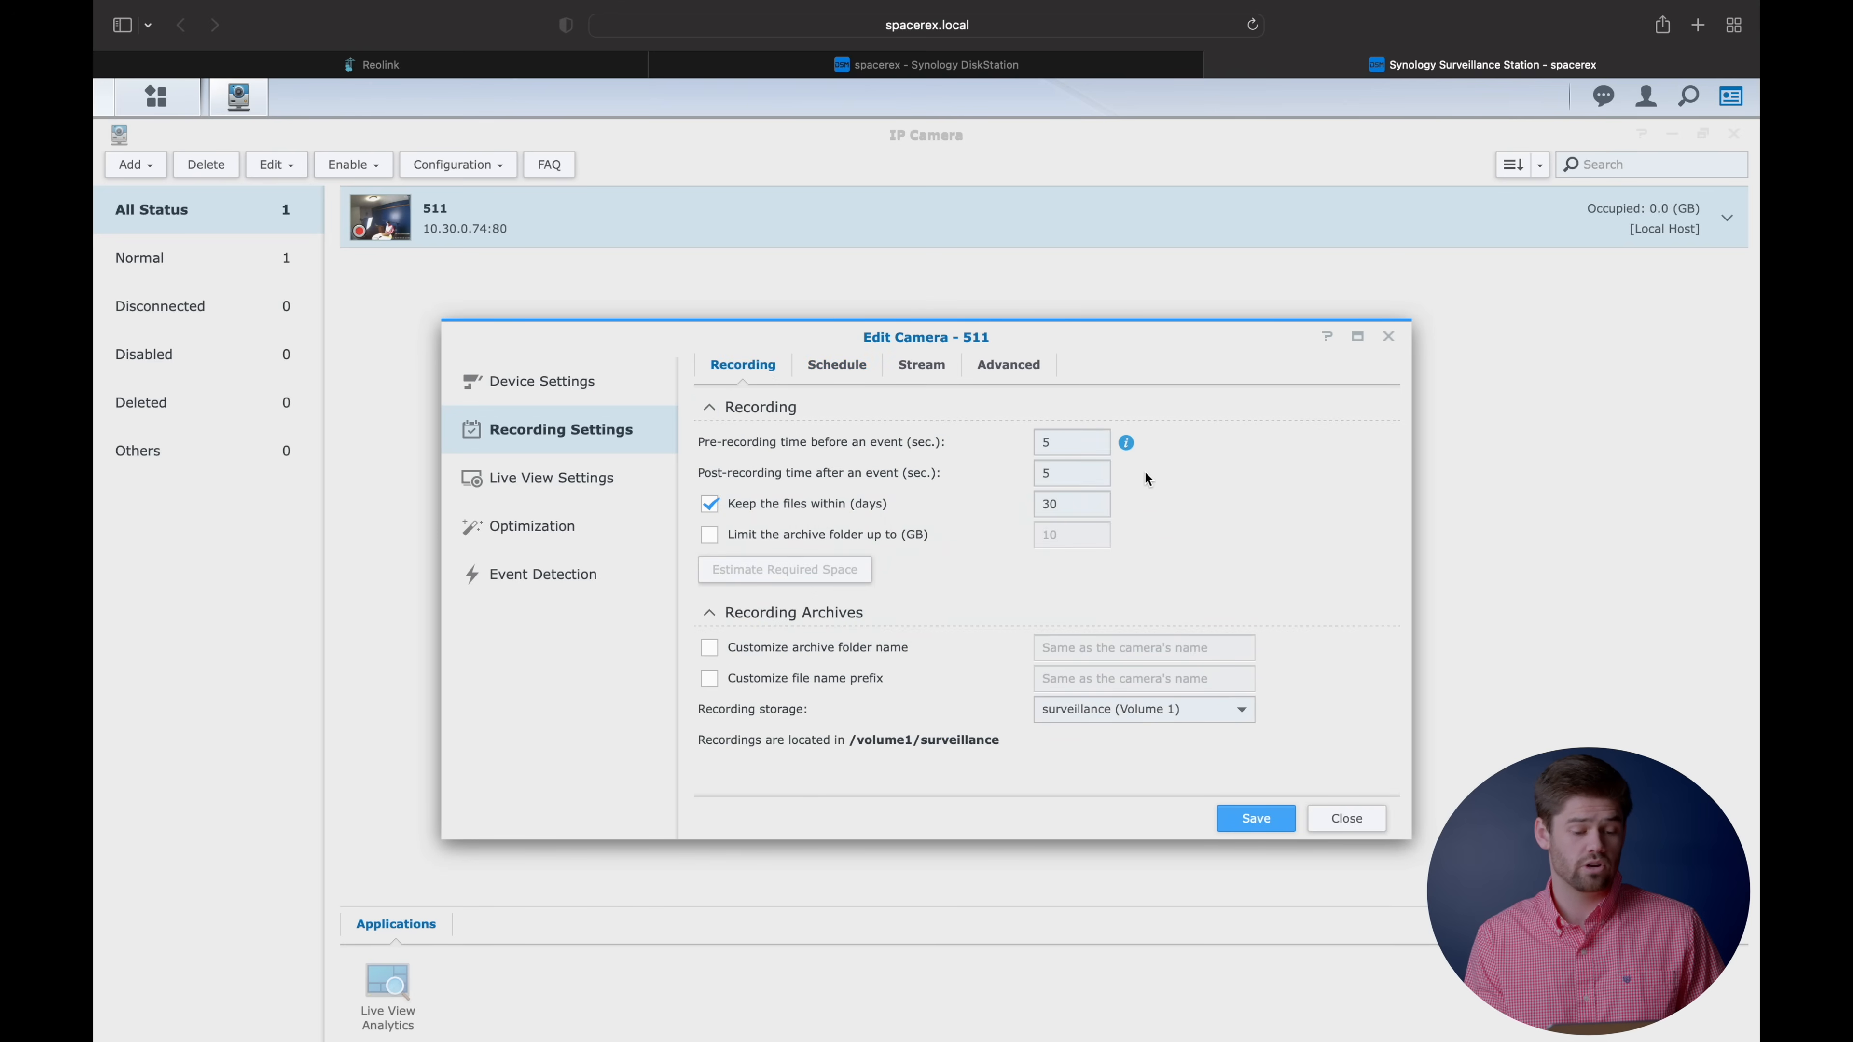
pyautogui.click(908, 378)
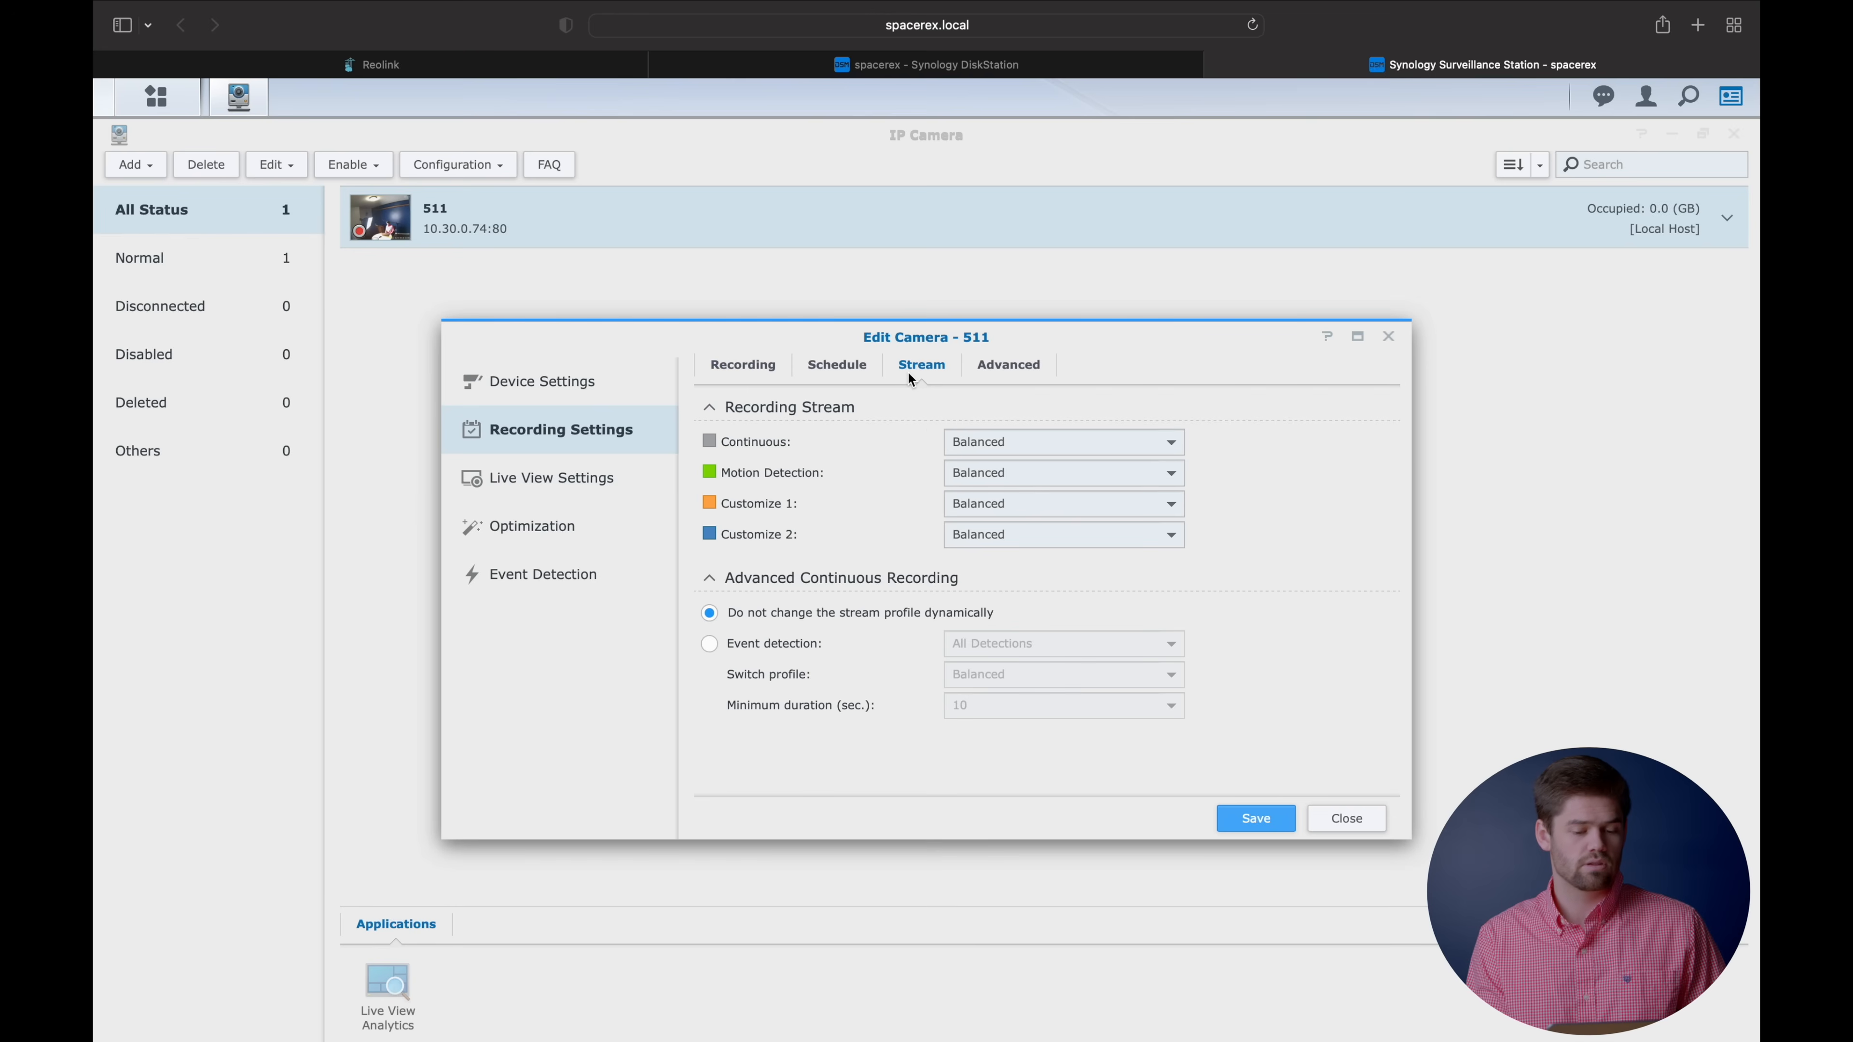
pyautogui.click(1013, 438)
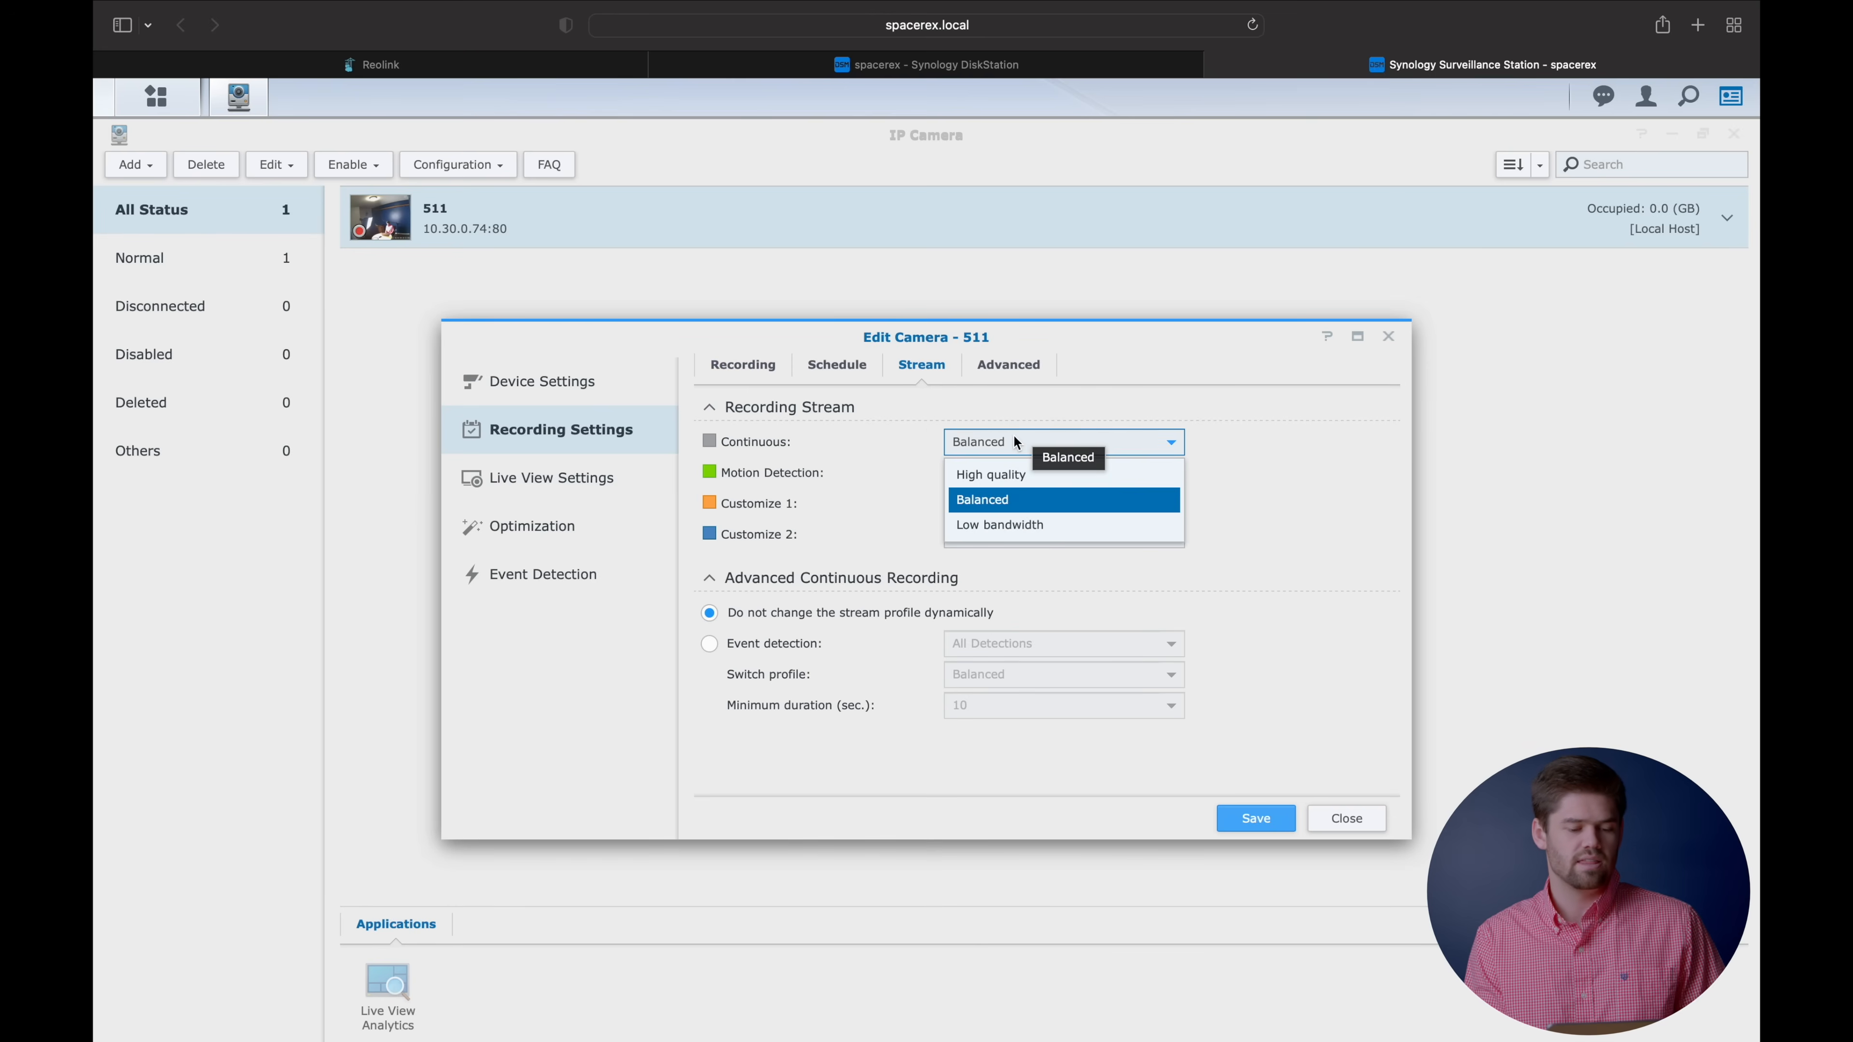
pyautogui.click(1013, 441)
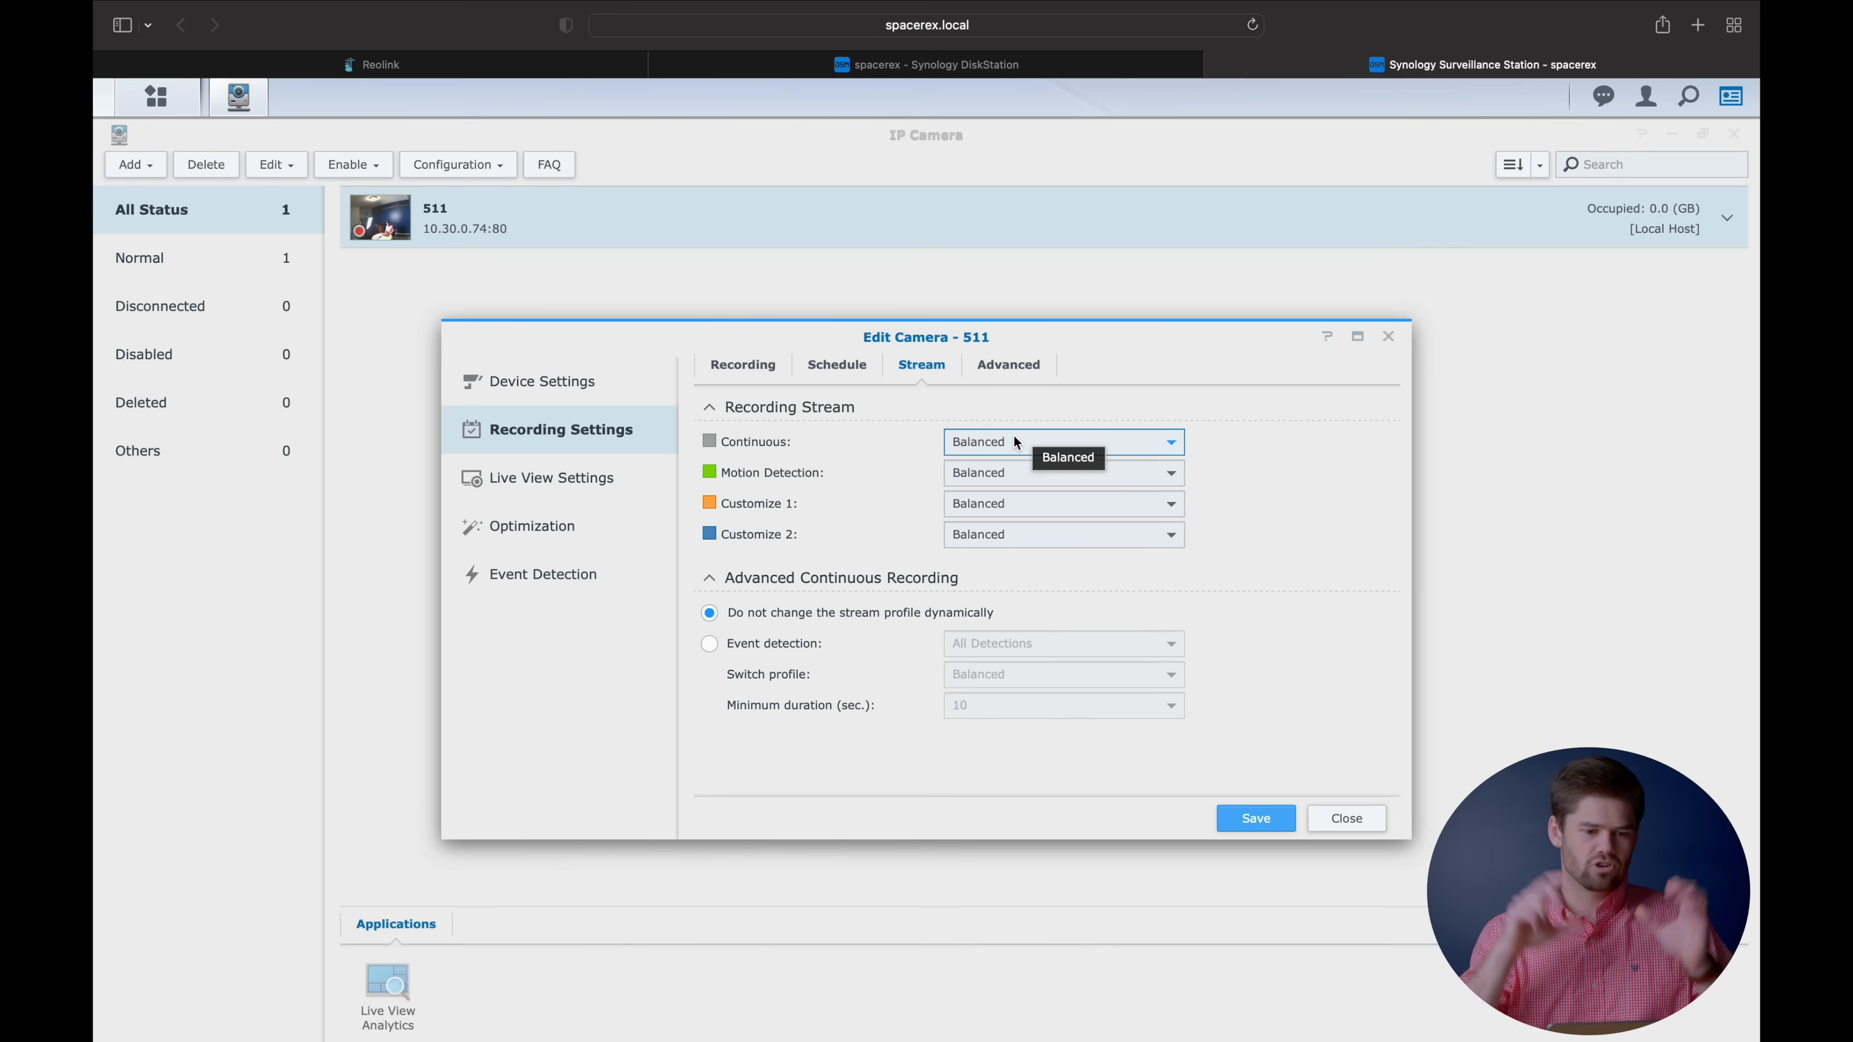
# Compare the stream profile assignments in the device video settings with the profiles used for each recording mode.
pyautogui.click(533, 400)
pyautogui.click(840, 366)
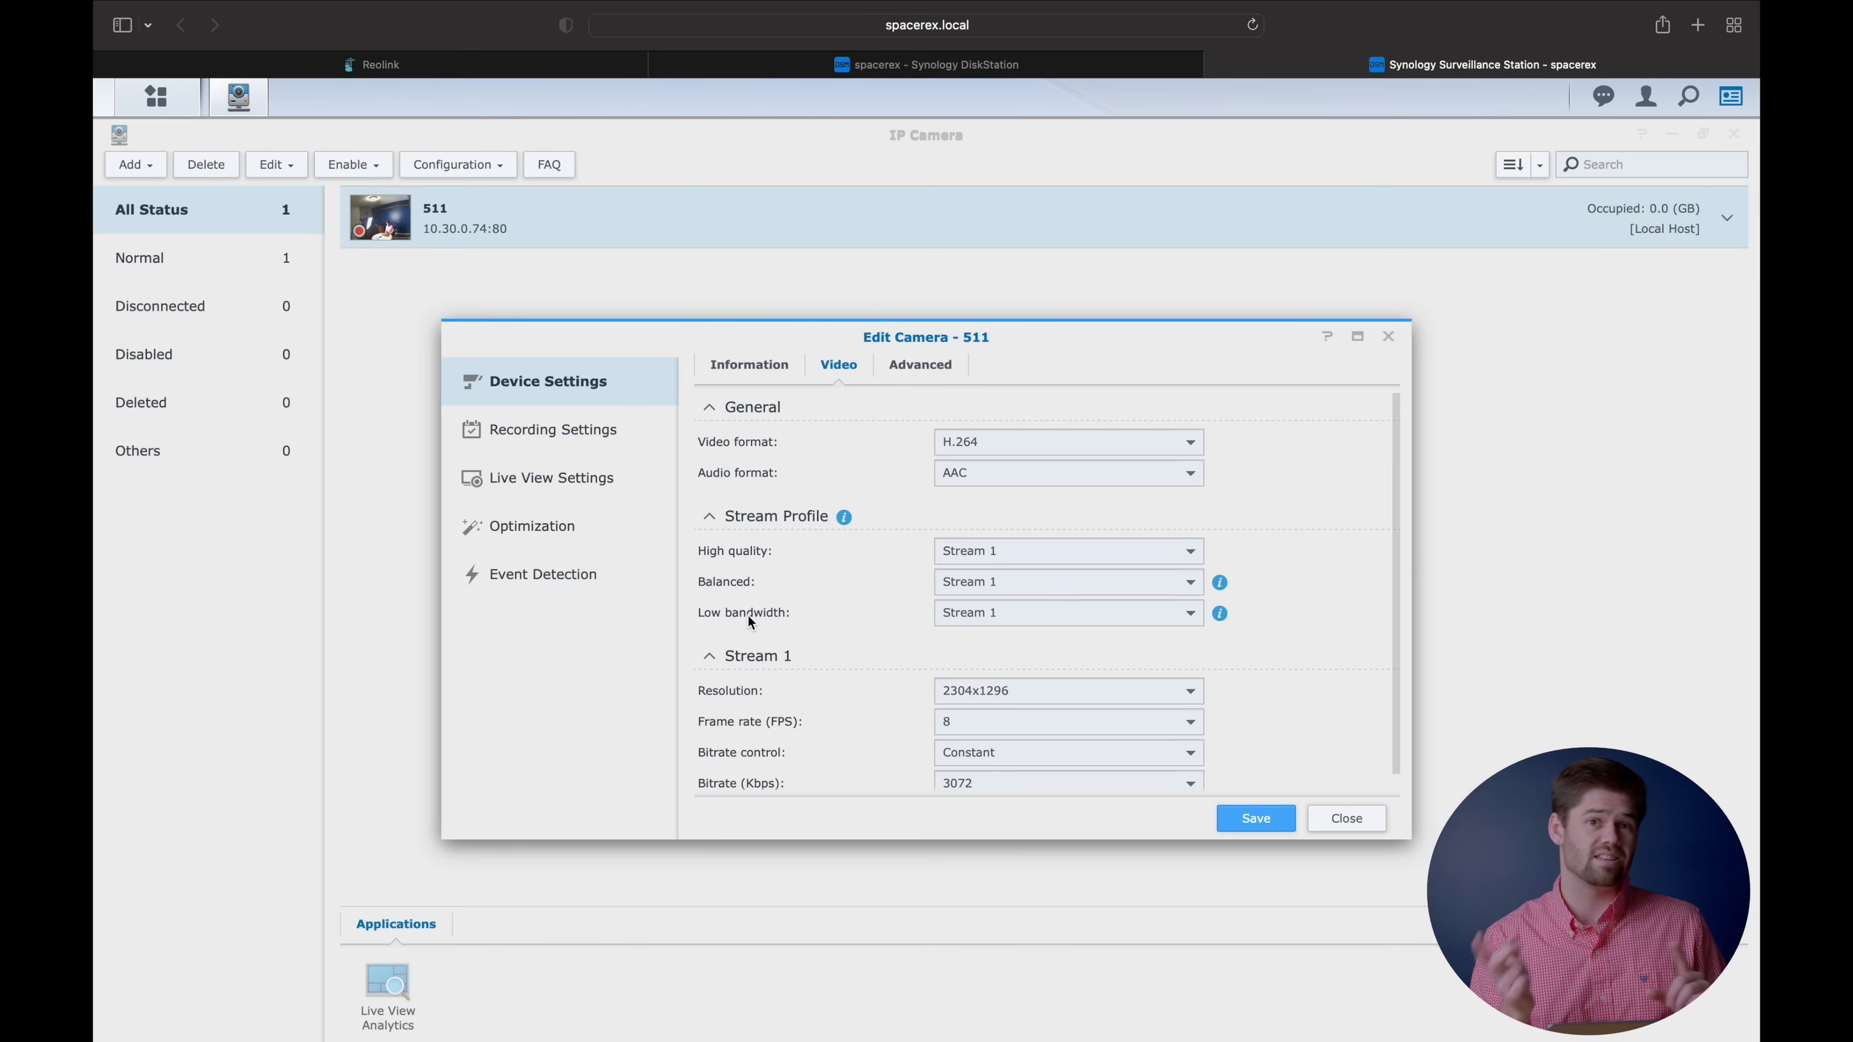
pyautogui.click(587, 429)
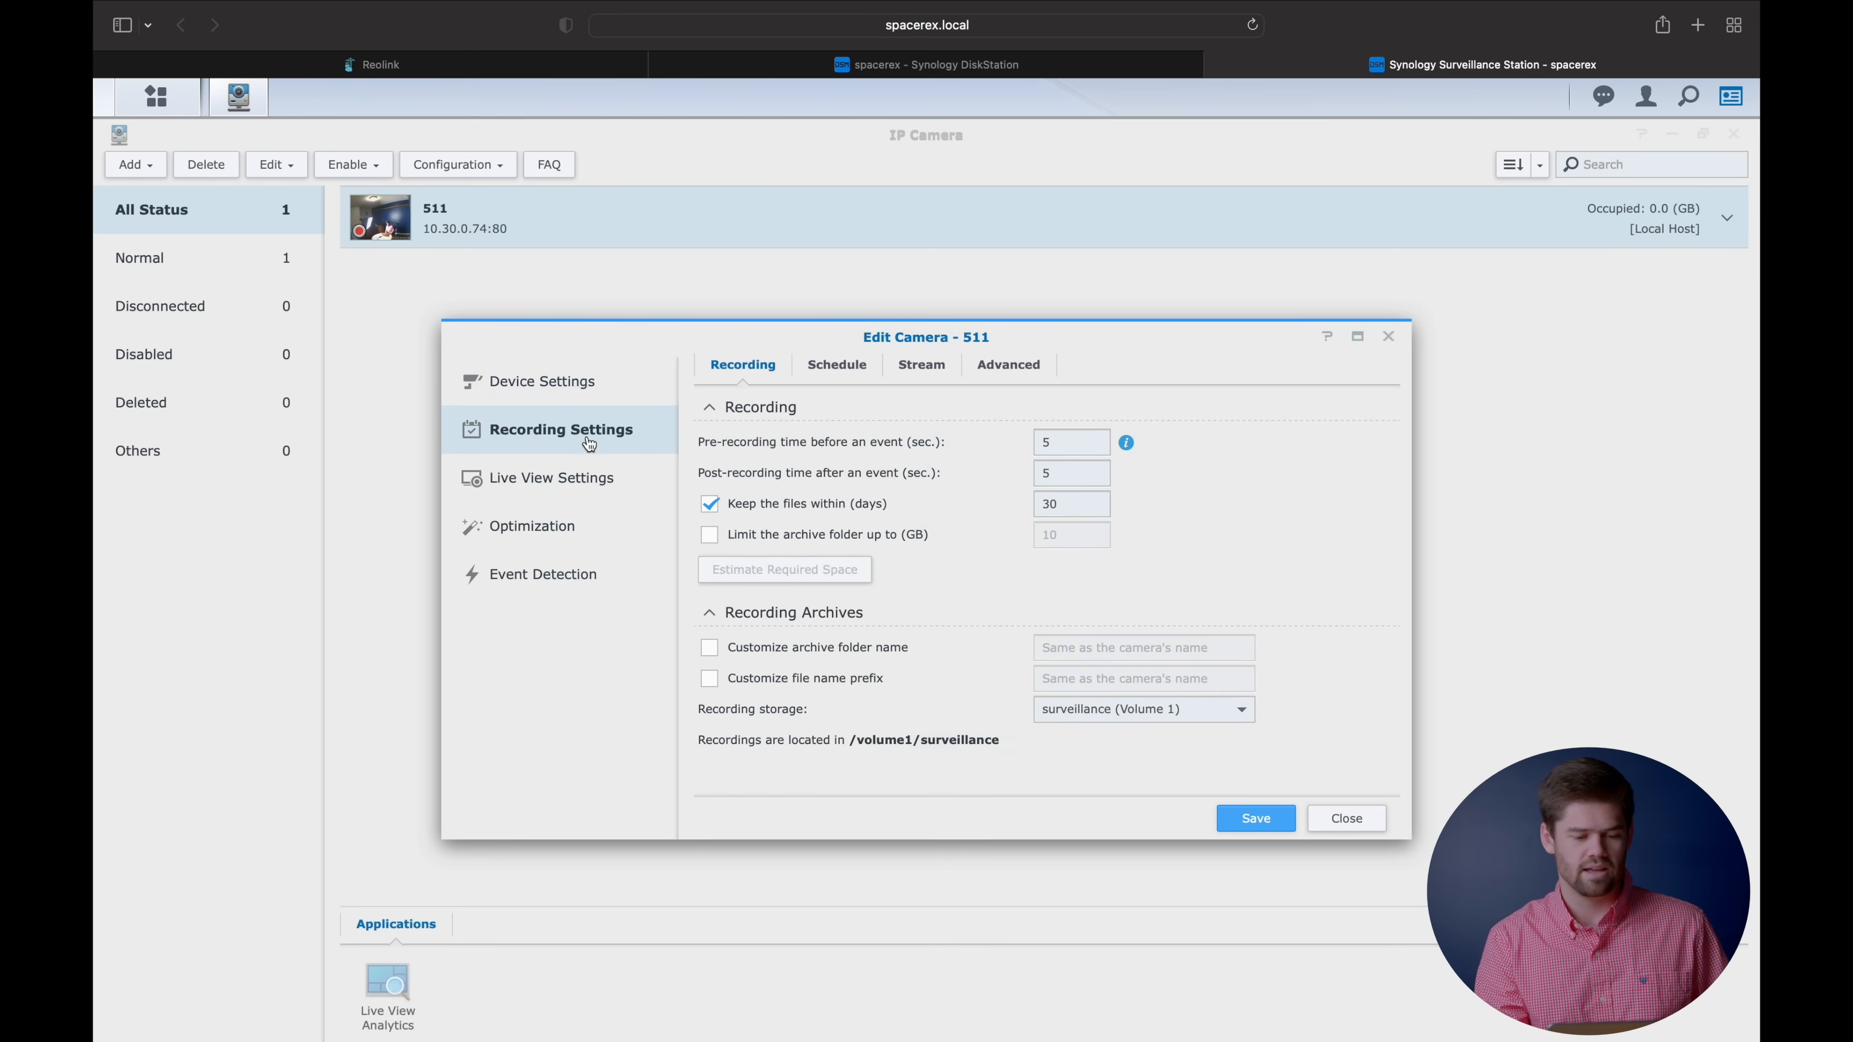
pyautogui.click(922, 365)
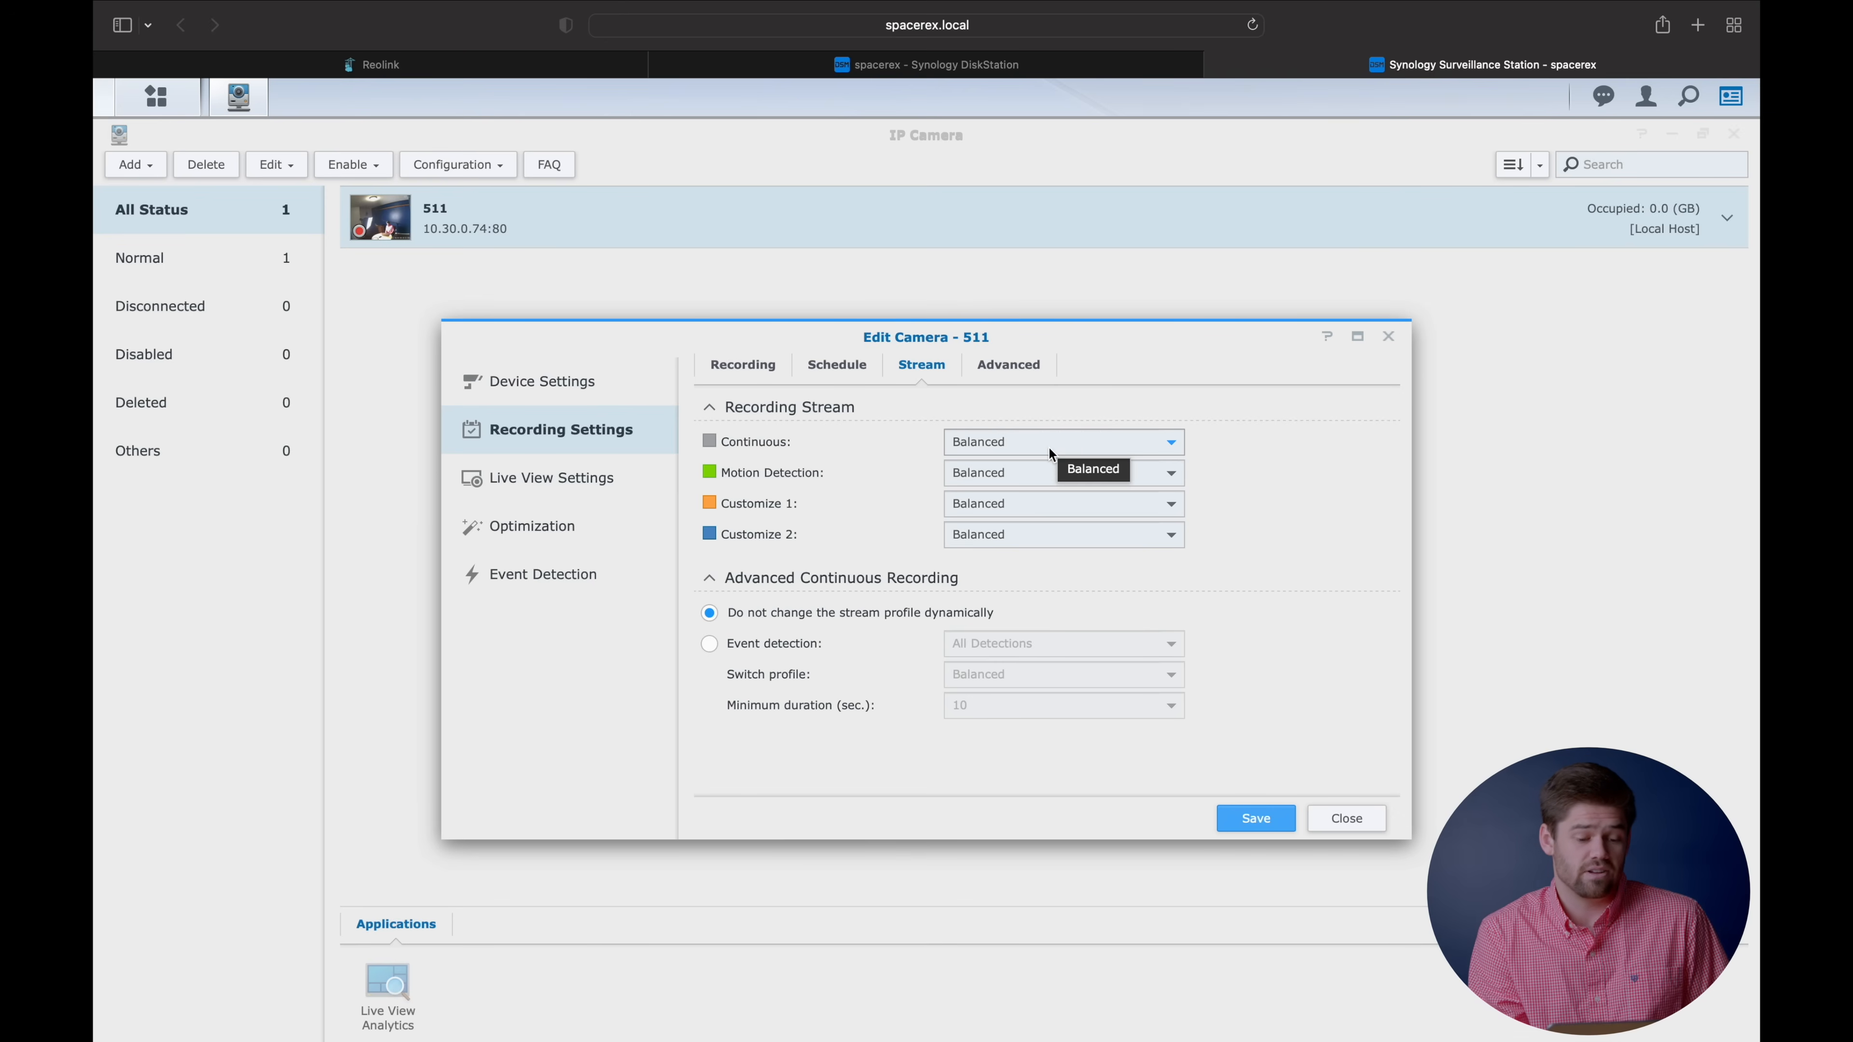
# Fill the entire weekly recording schedule with Motion Detection.
pyautogui.click(860, 367)
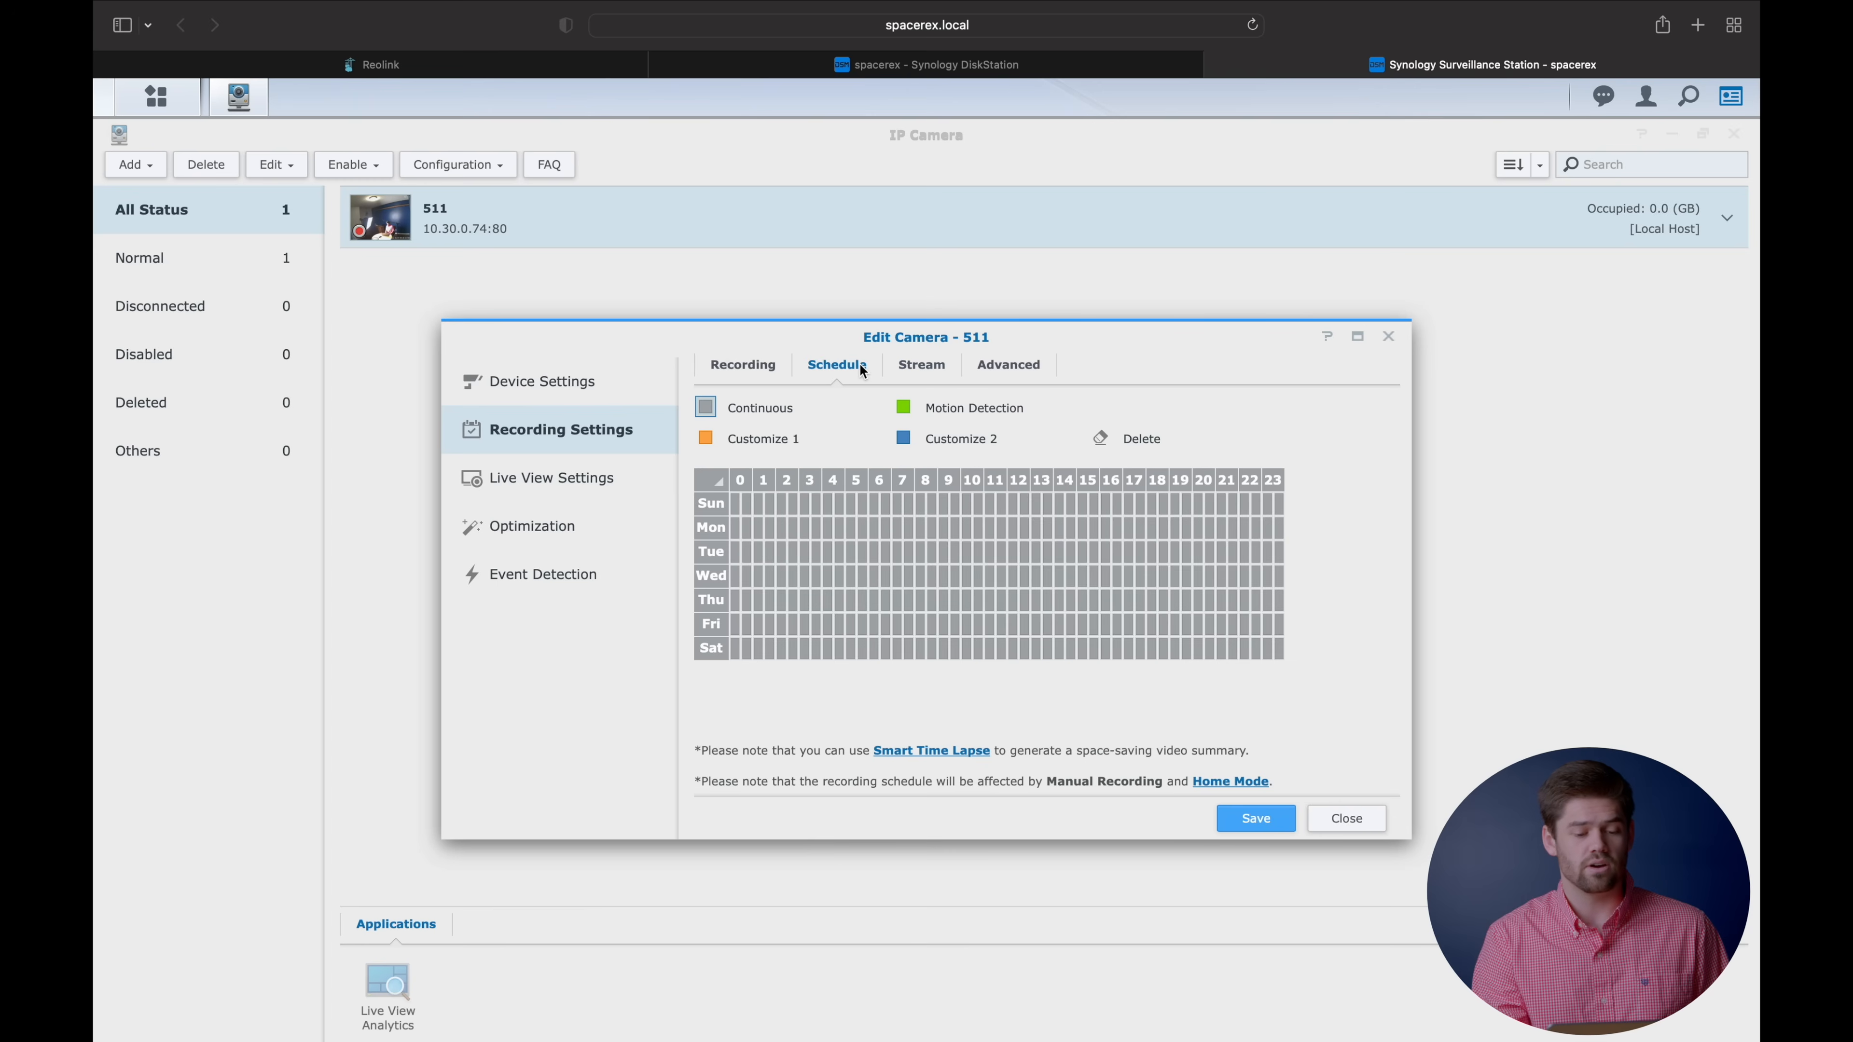
pyautogui.click(903, 407)
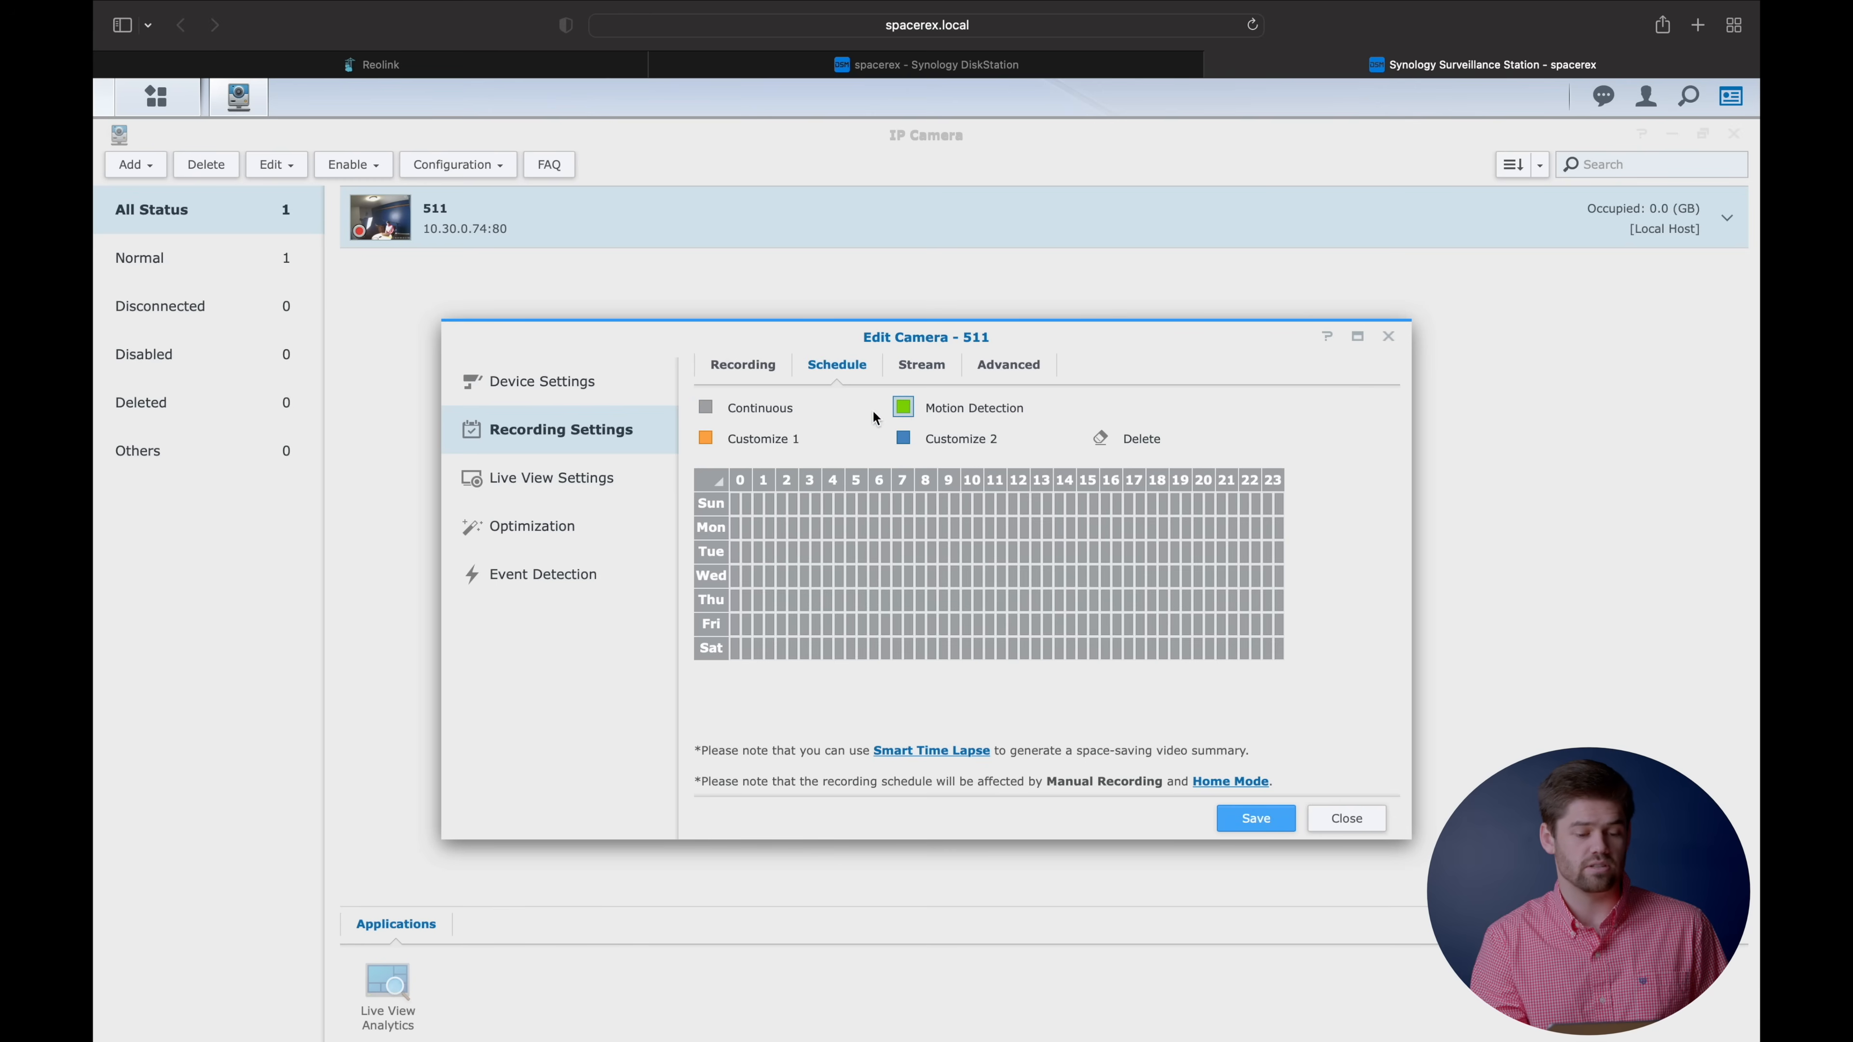
pyautogui.click(711, 483)
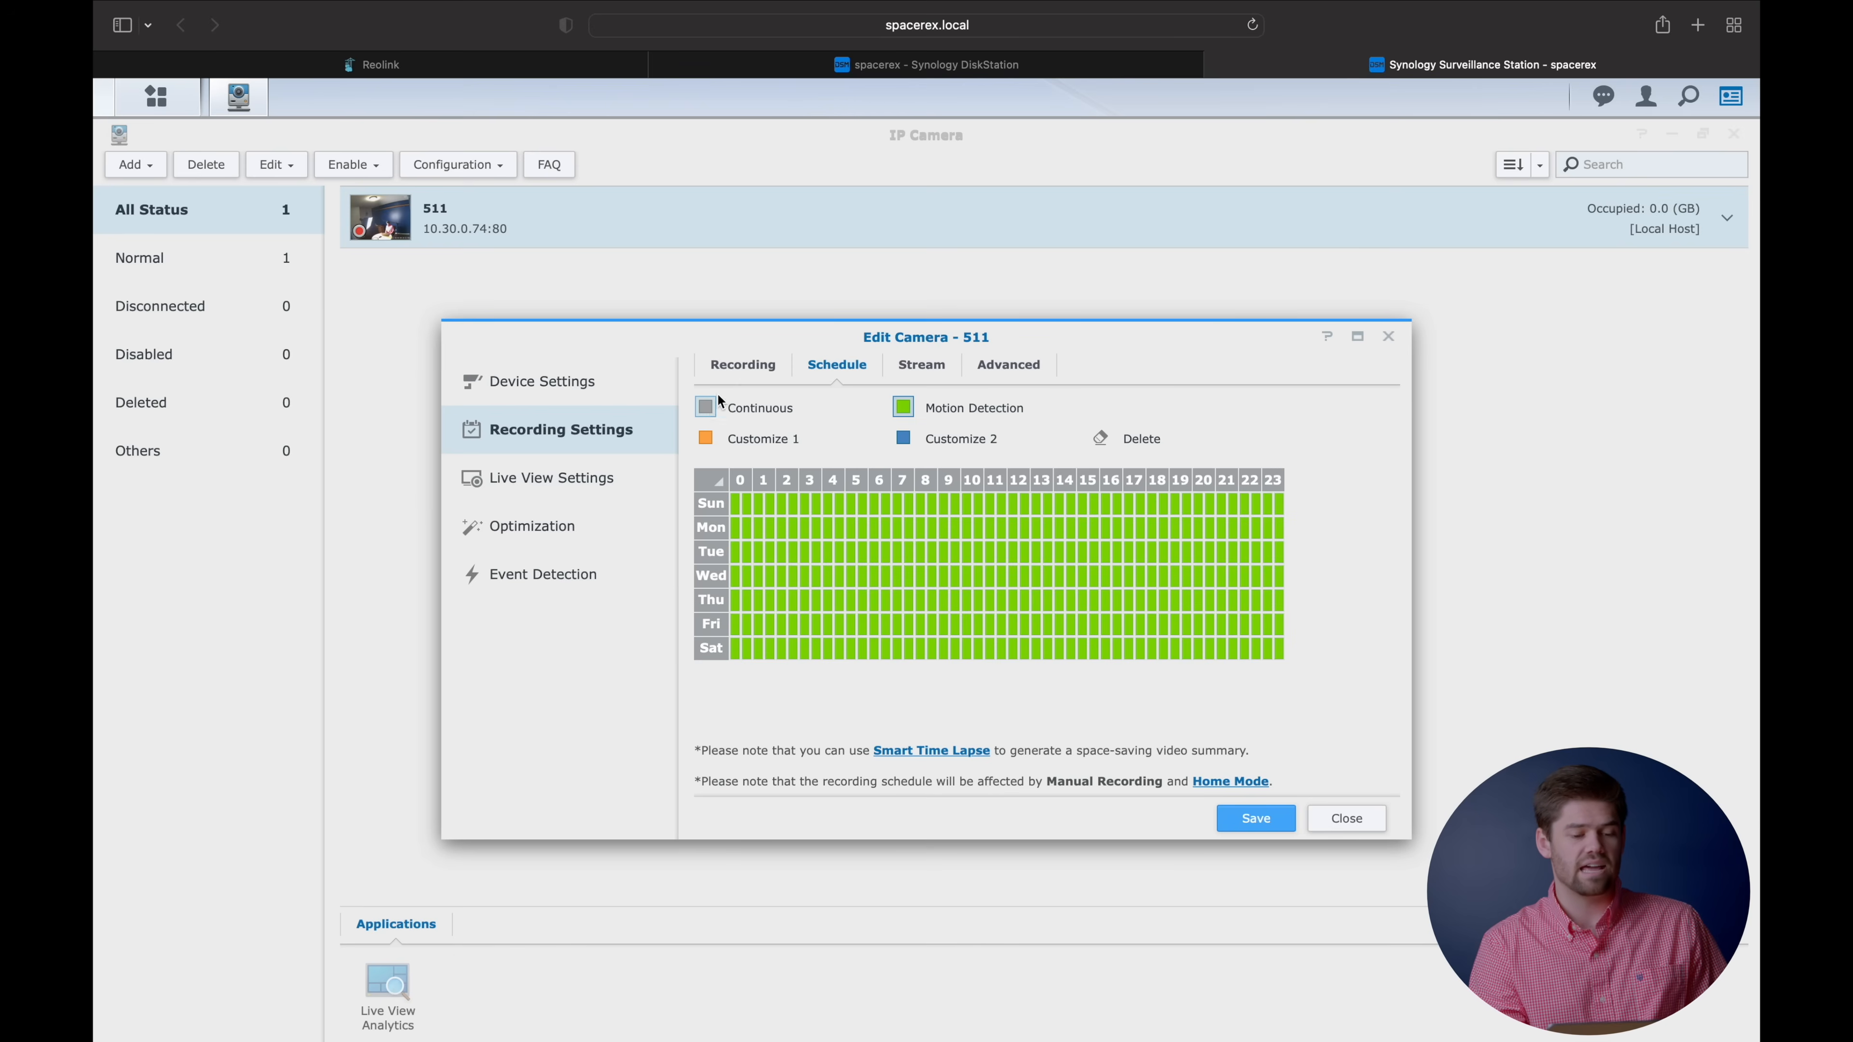
# Check the pre-recording and post-recording times, and fill the entire weekly recording schedule with Continuous.
pyautogui.click(757, 373)
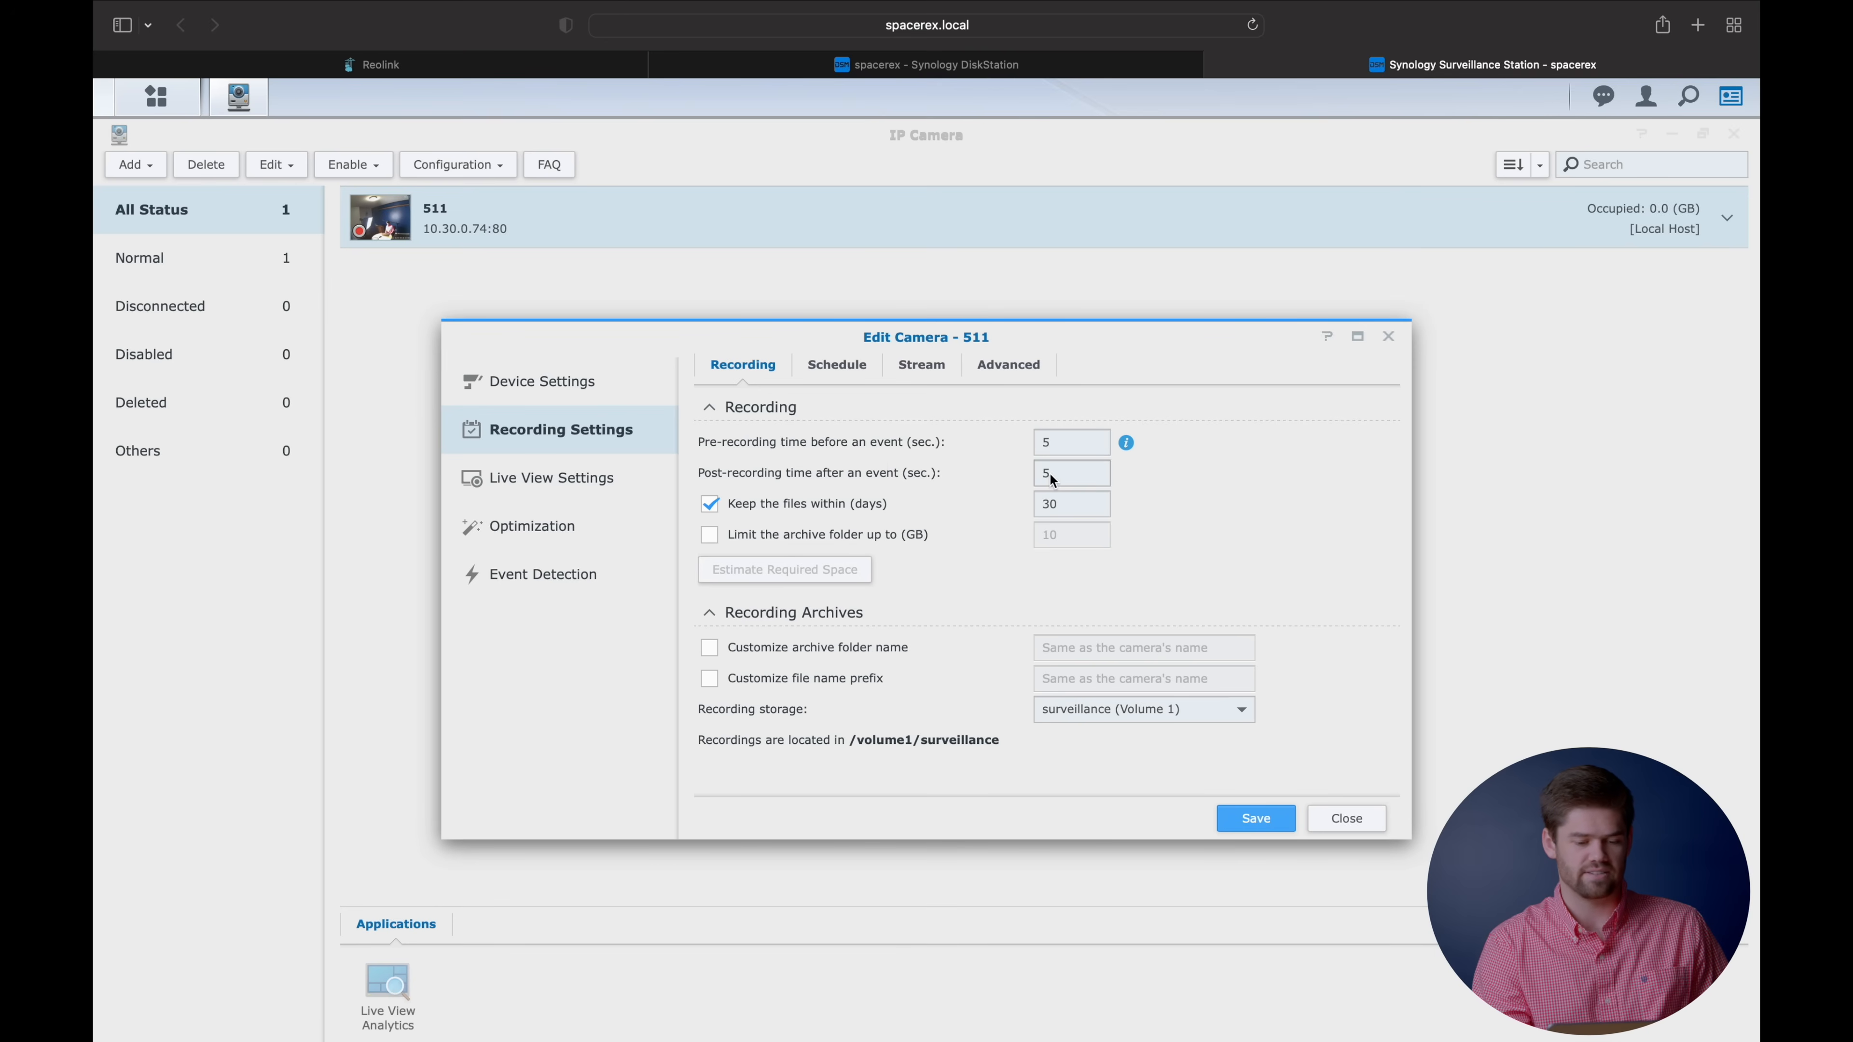
pyautogui.click(840, 364)
pyautogui.click(705, 407)
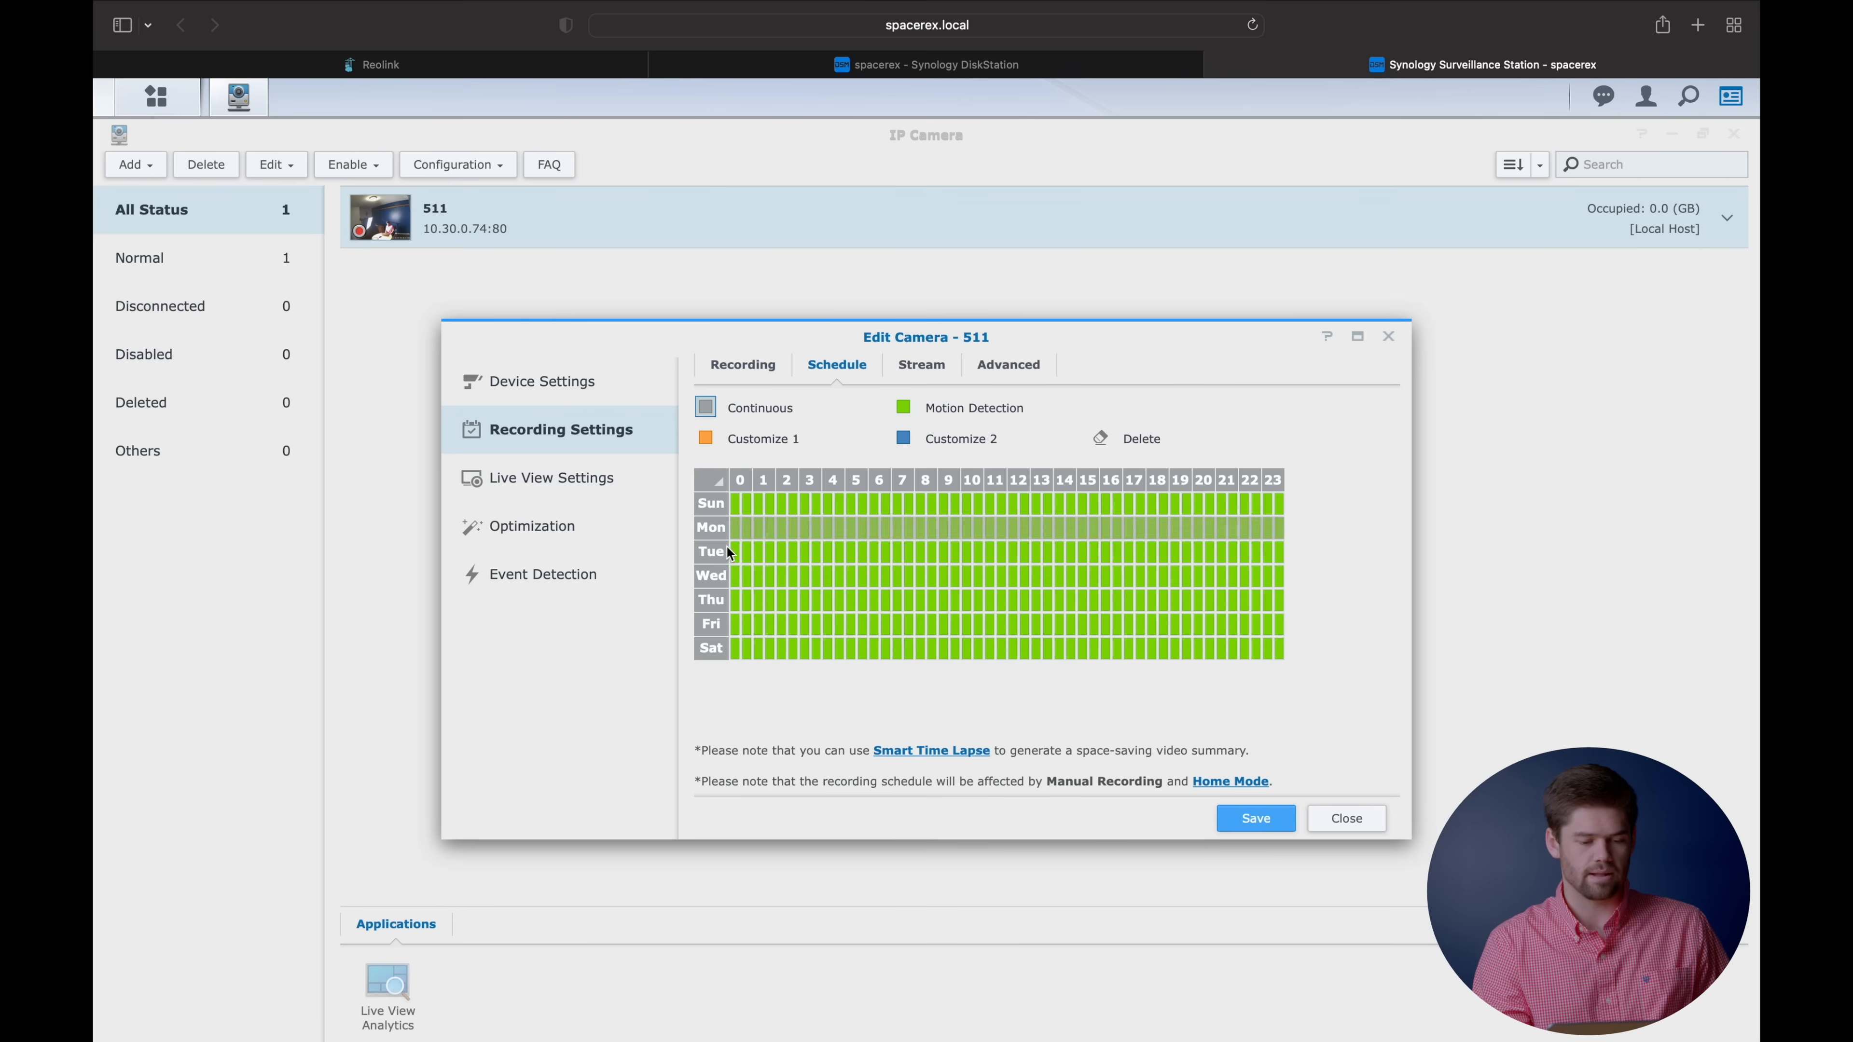
pyautogui.click(719, 481)
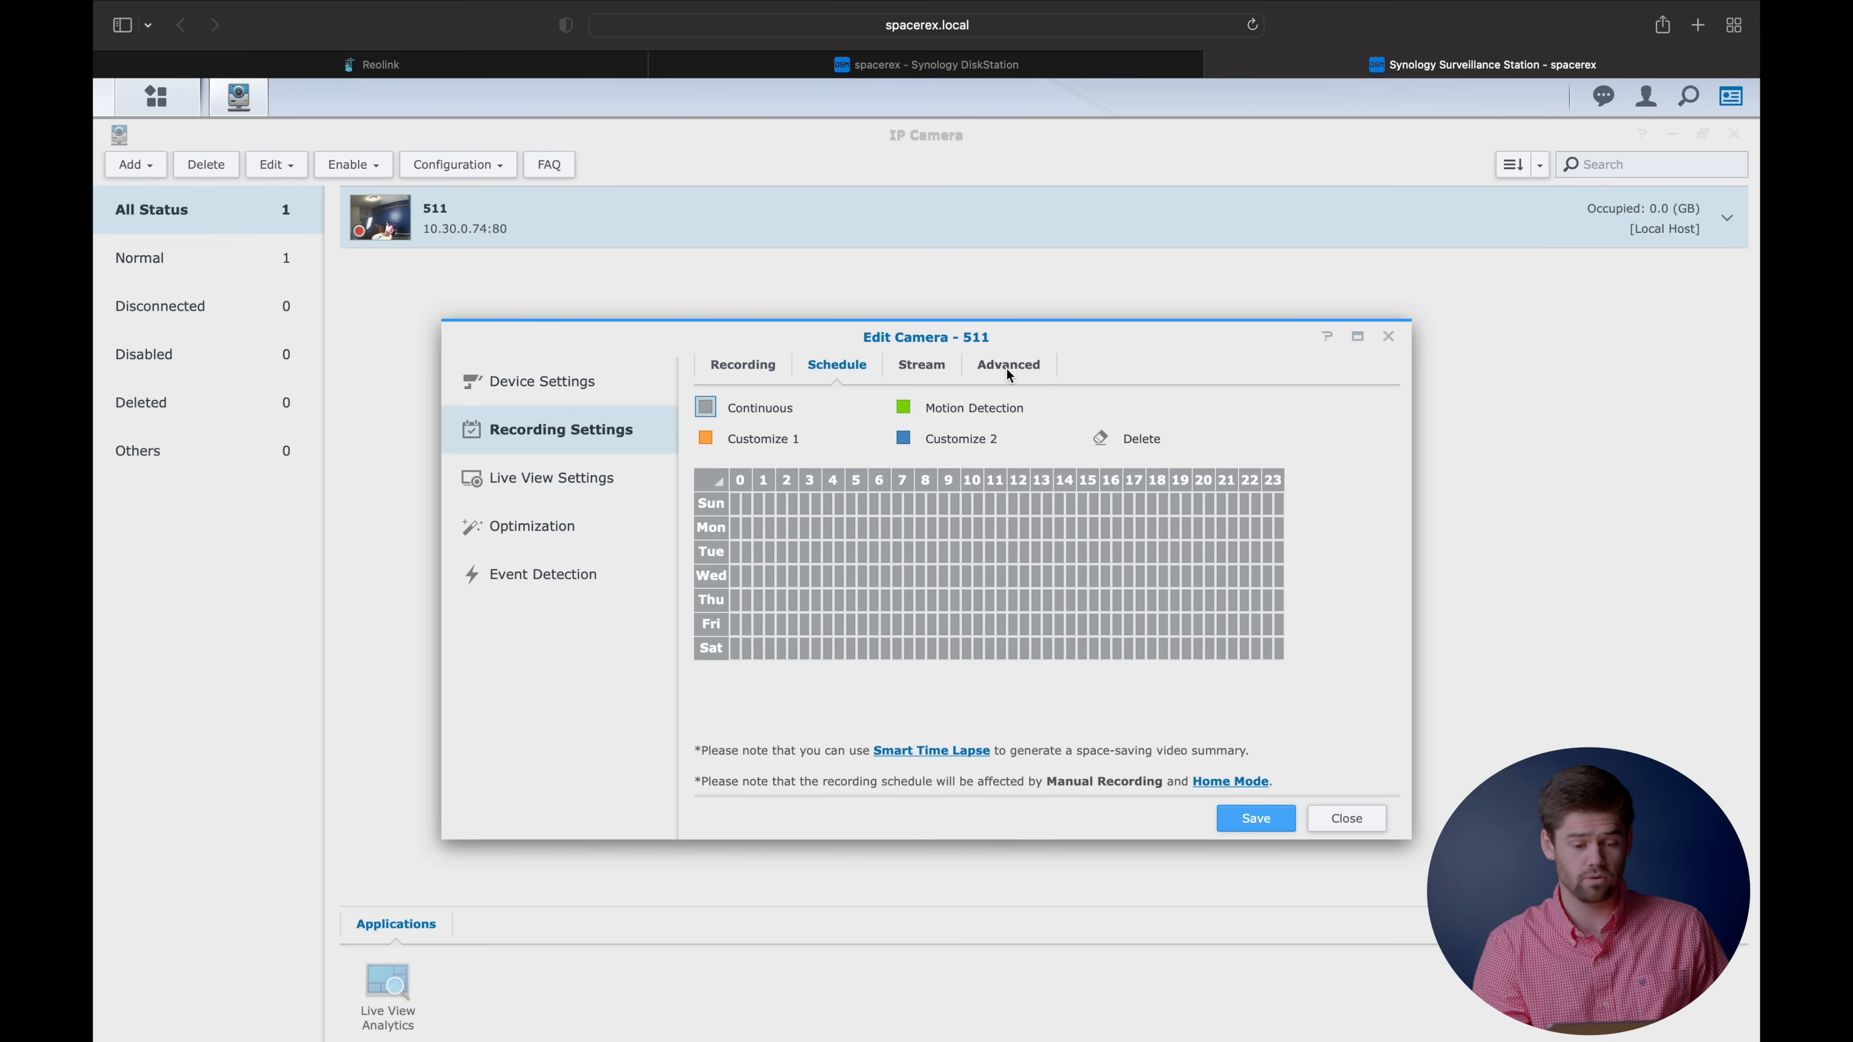
# Enable the archive folder size limit for the camera's recordings and set it to 100 GB.
pyautogui.click(763, 363)
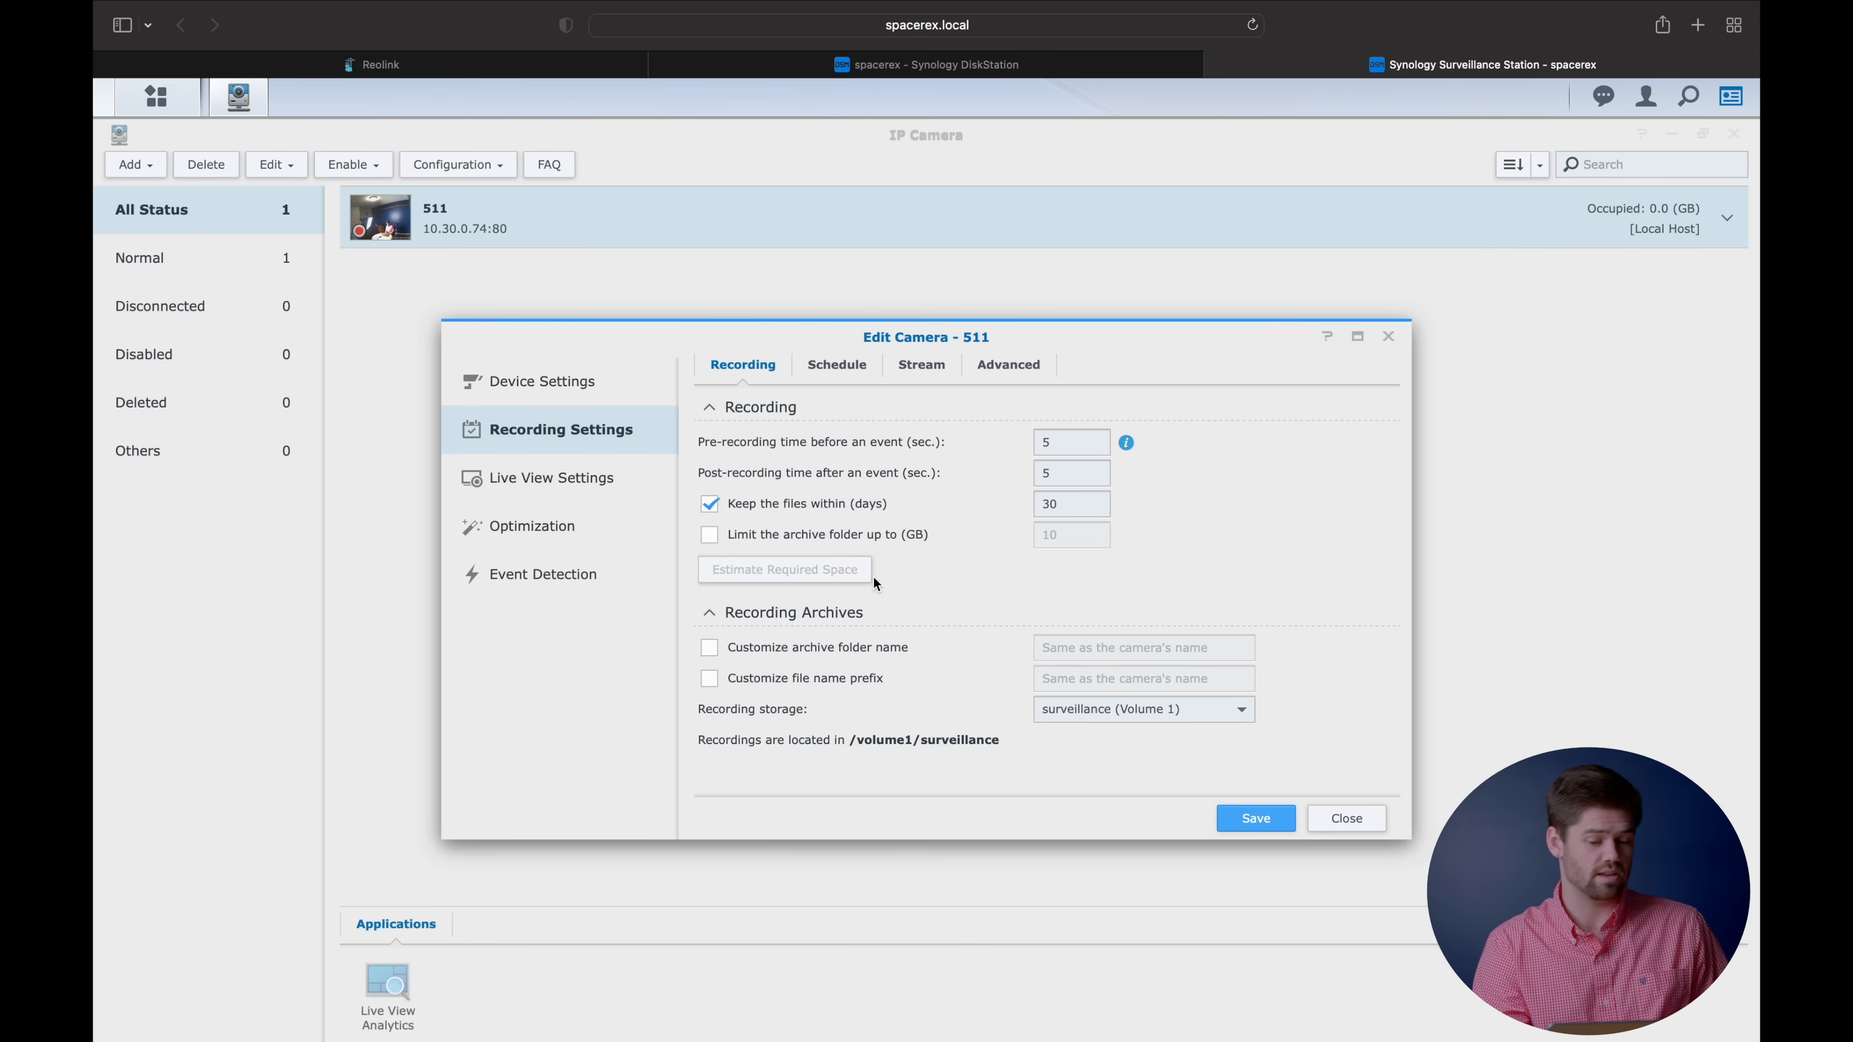
pyautogui.click(866, 535)
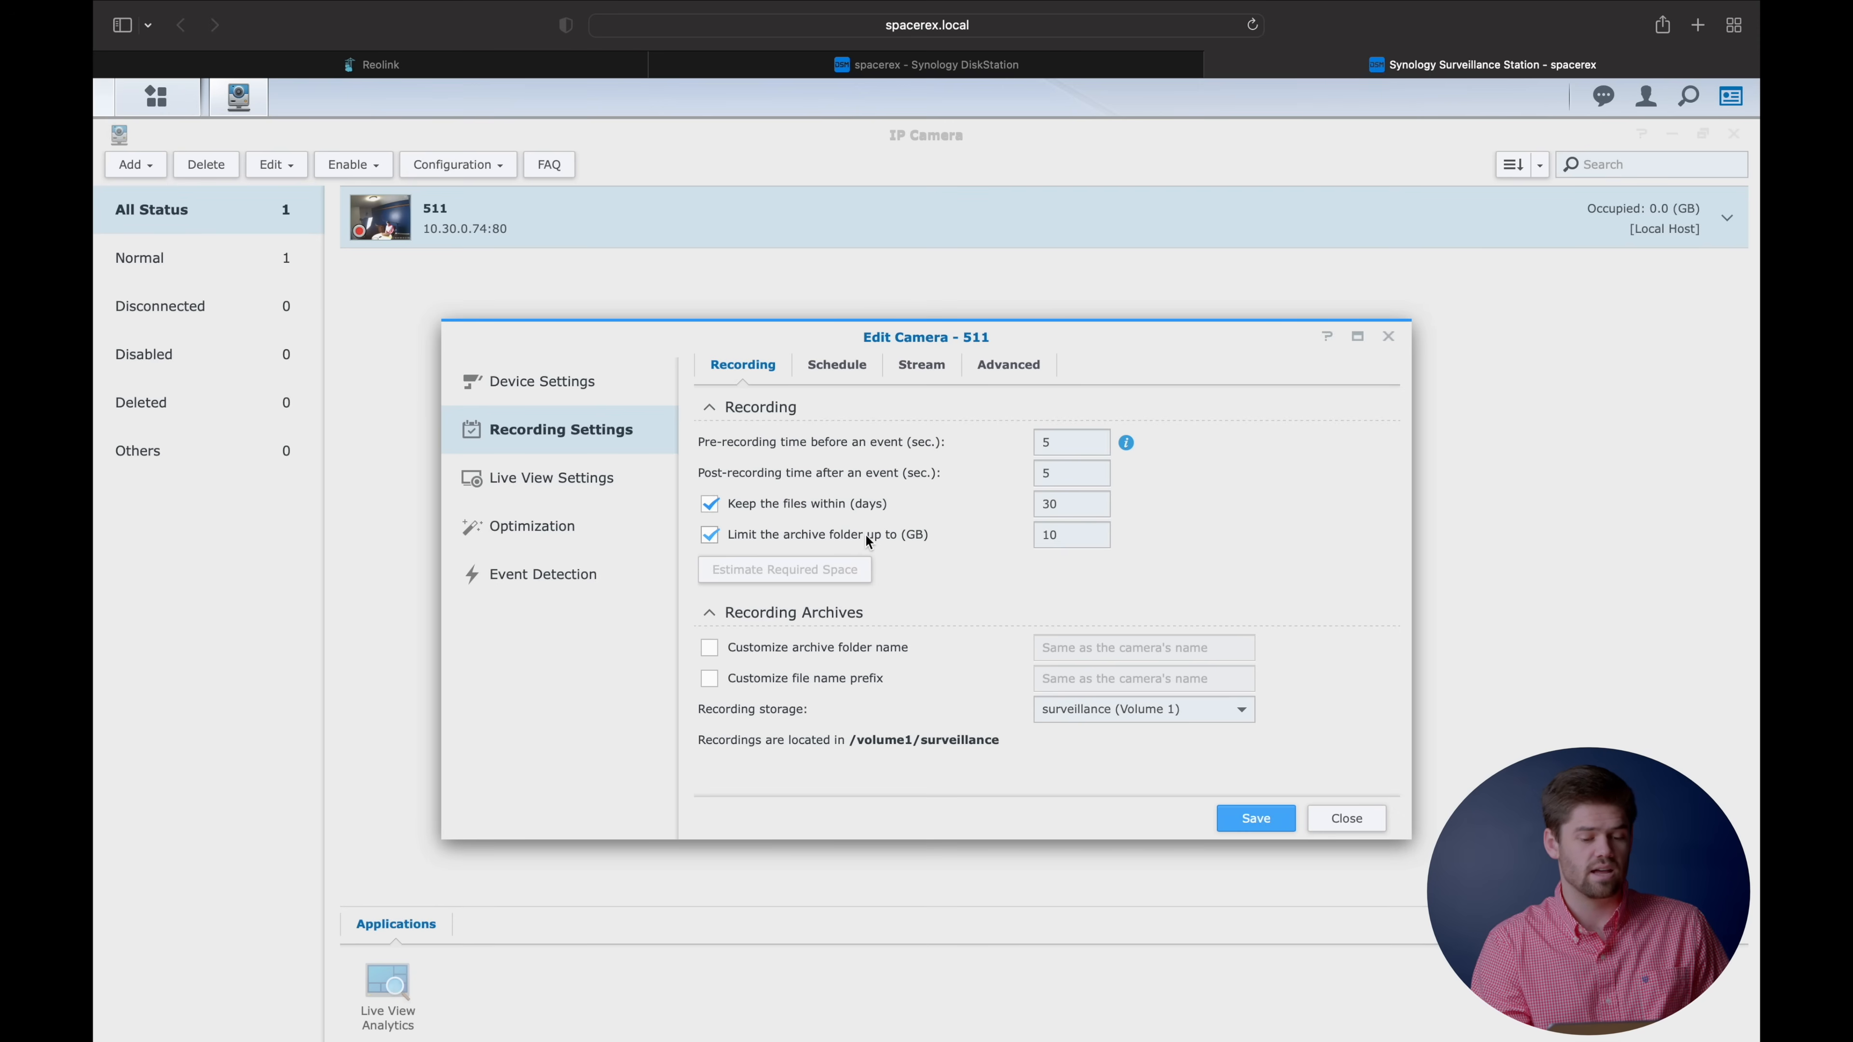
pyautogui.write('100')
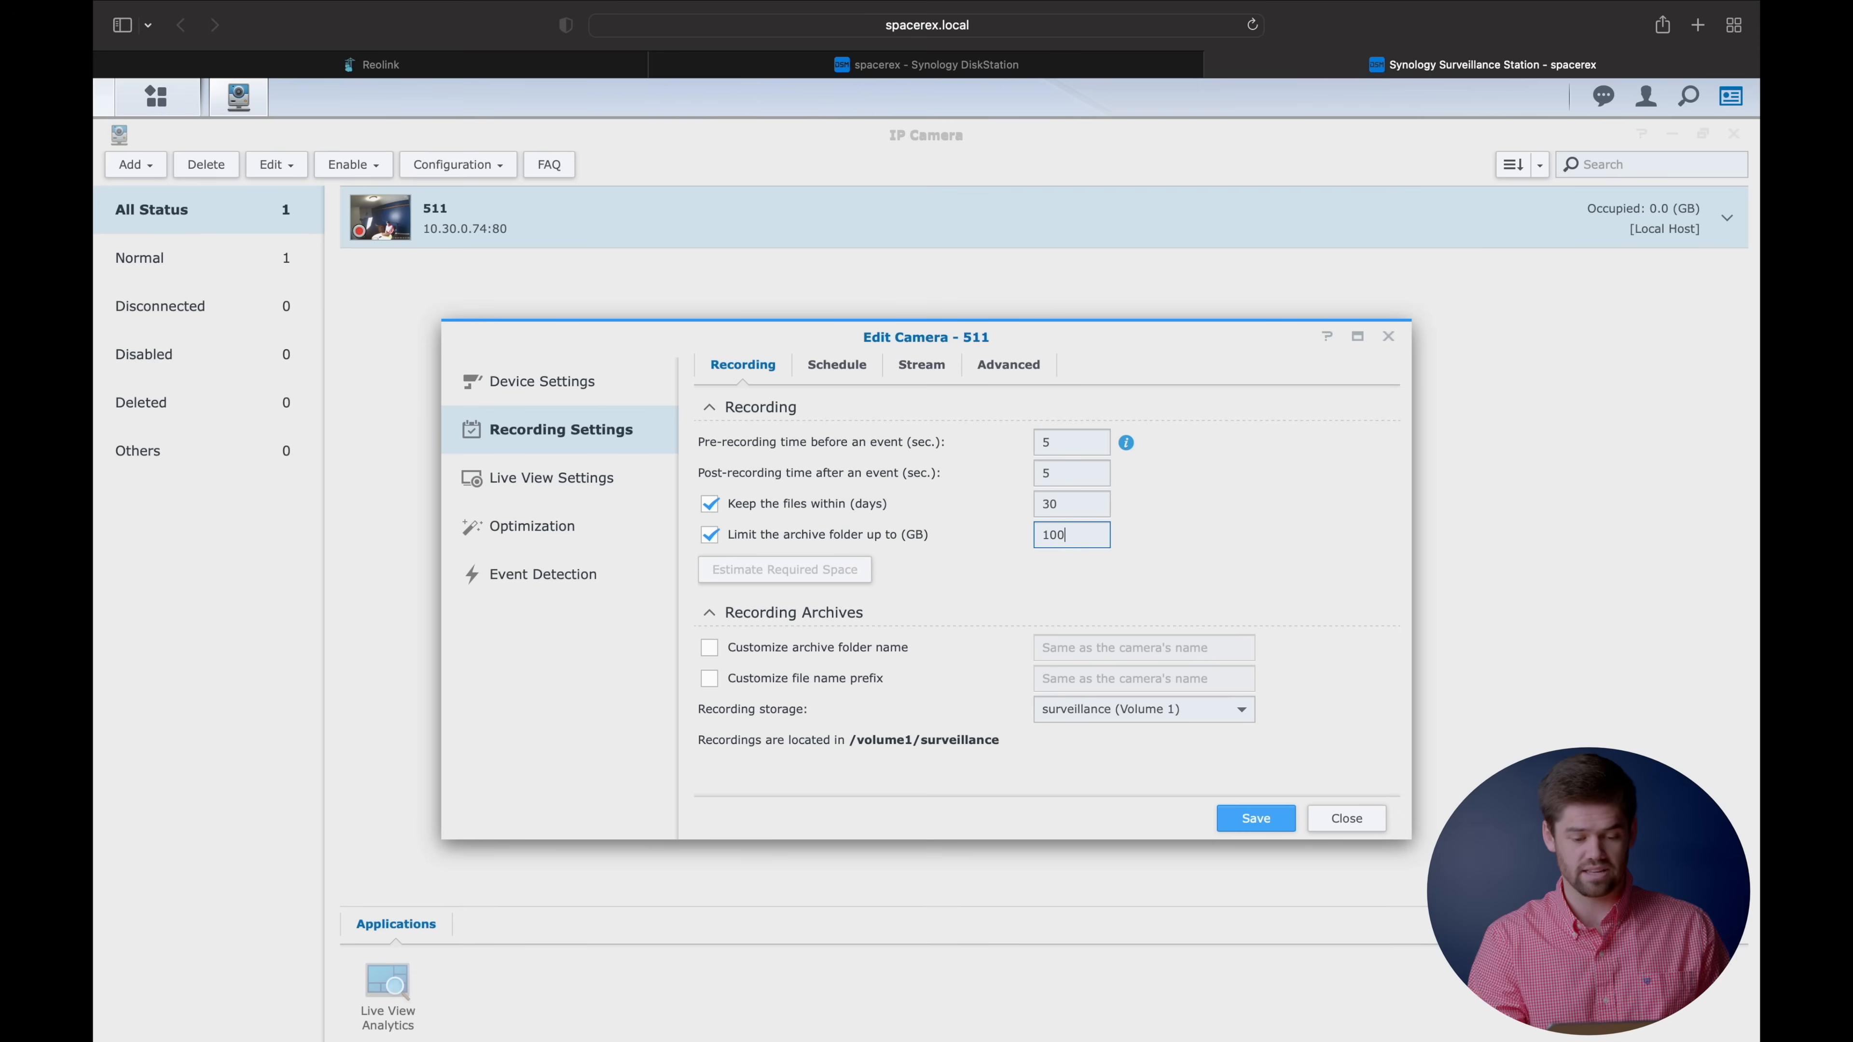
pyautogui.click(1264, 521)
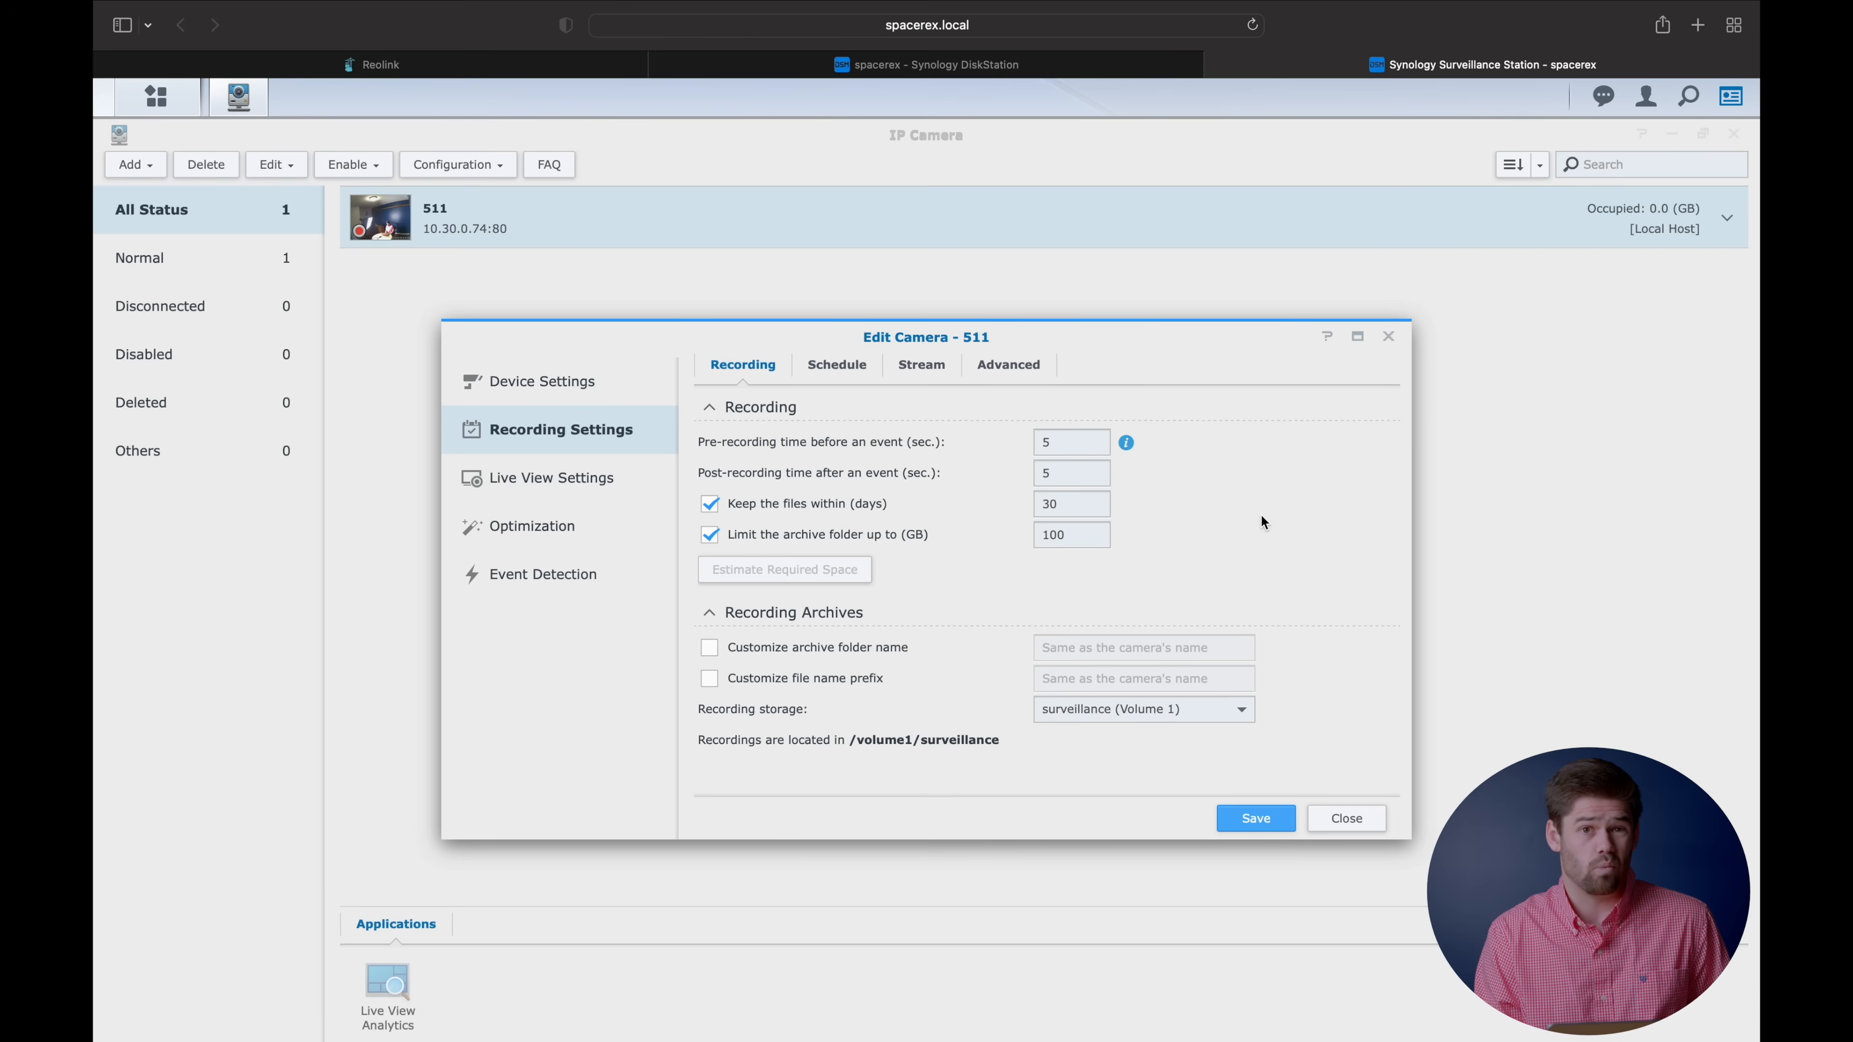
# Set the advanced recording settings to truncate video every 10 minutes.
pyautogui.click(1009, 365)
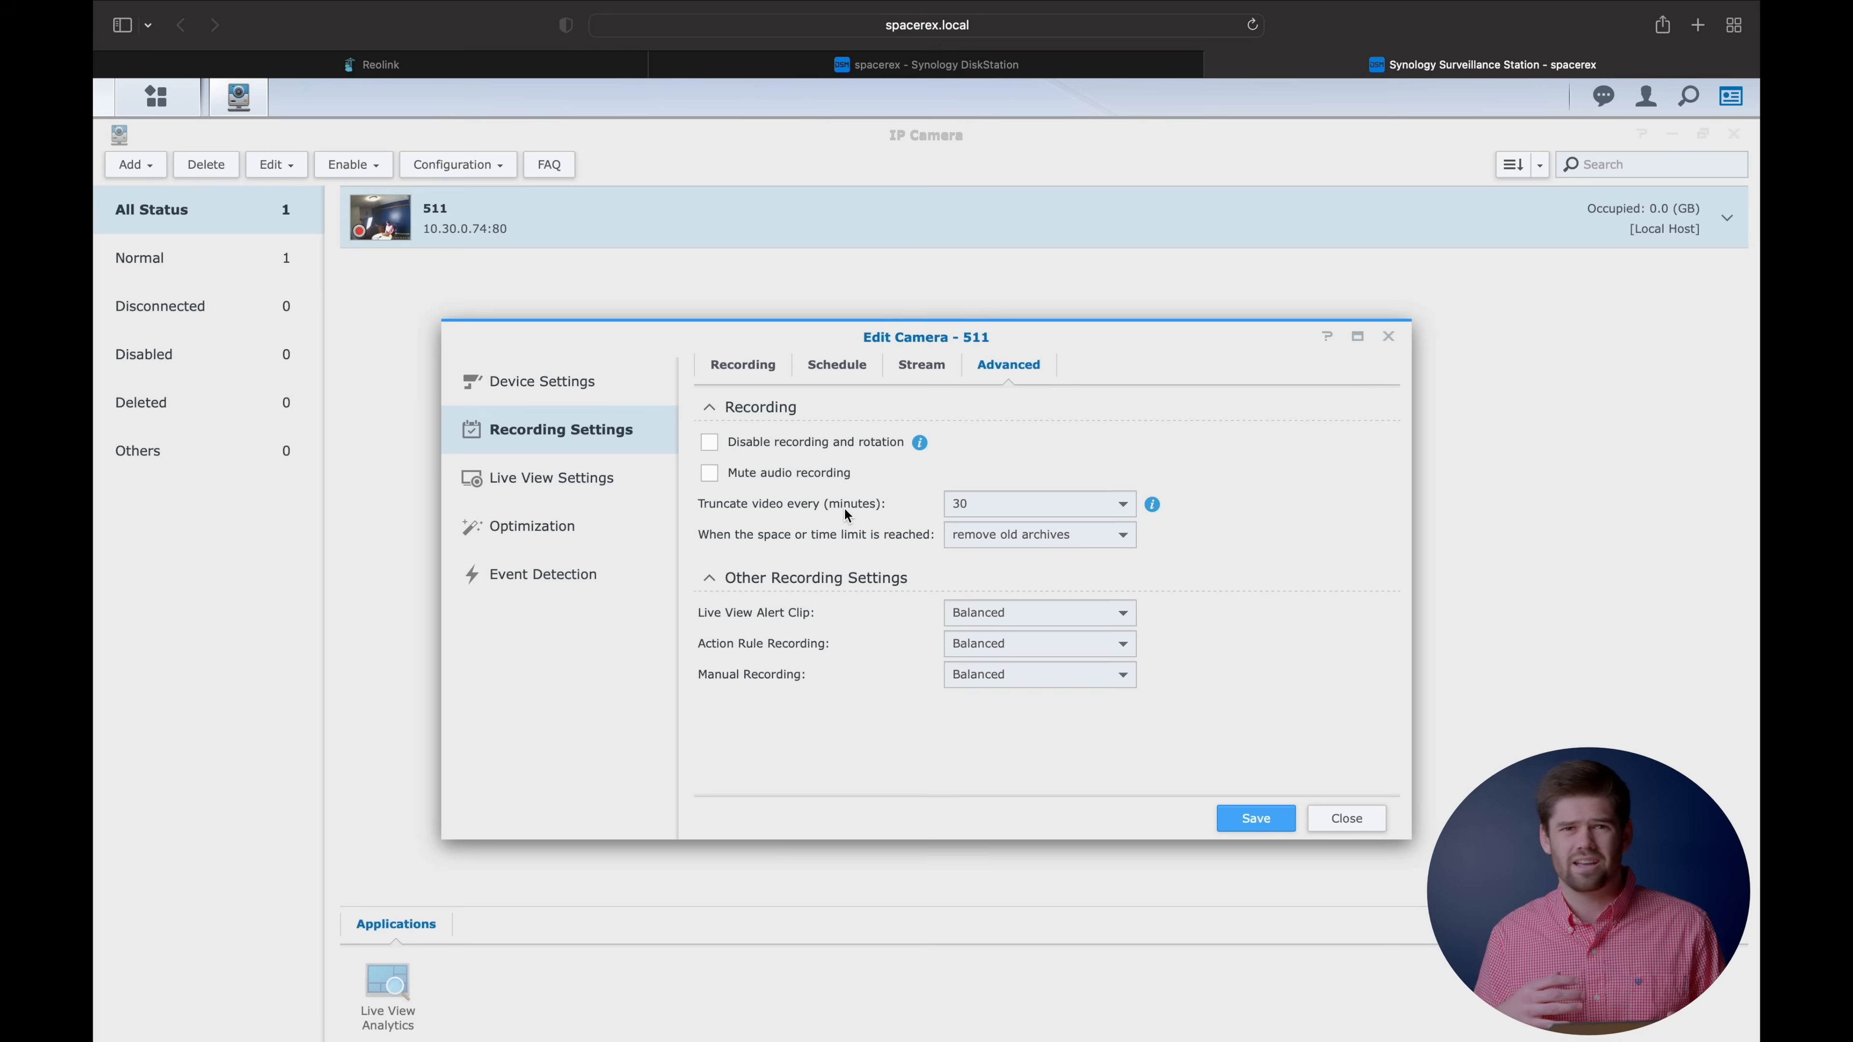
pyautogui.click(1017, 505)
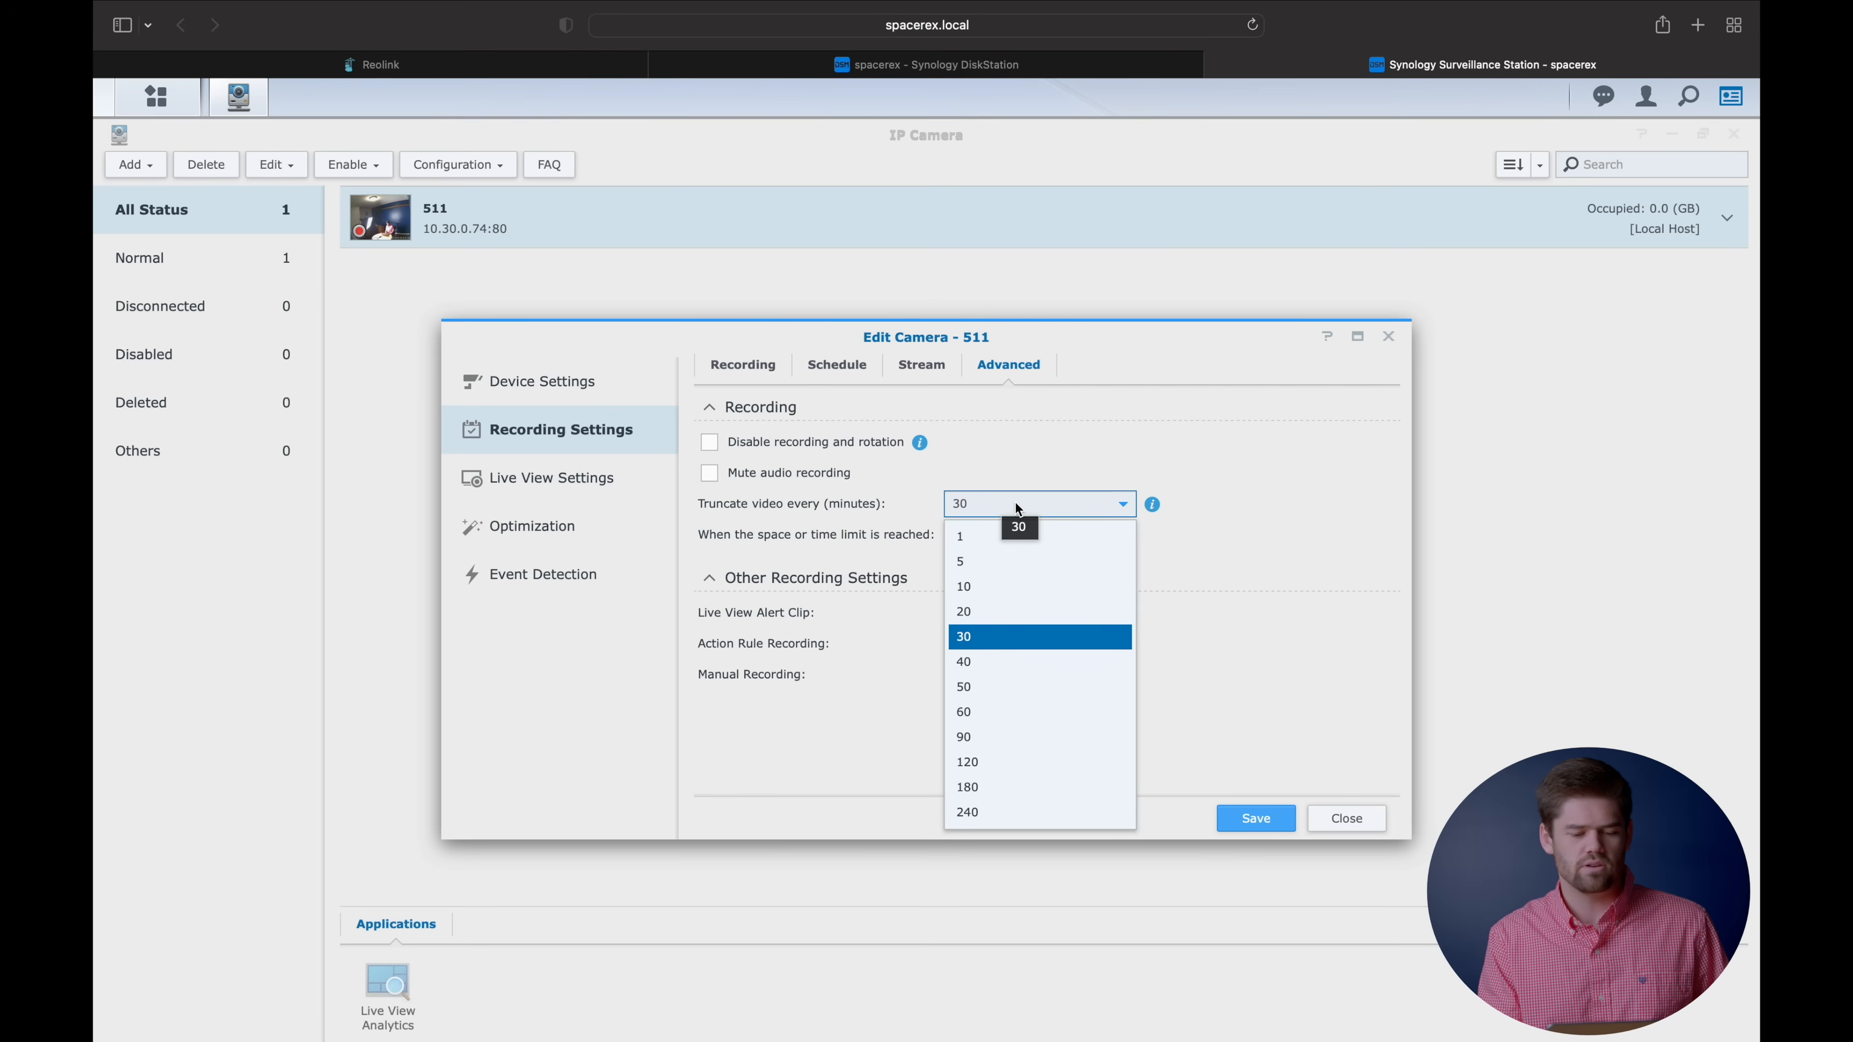
pyautogui.click(1014, 582)
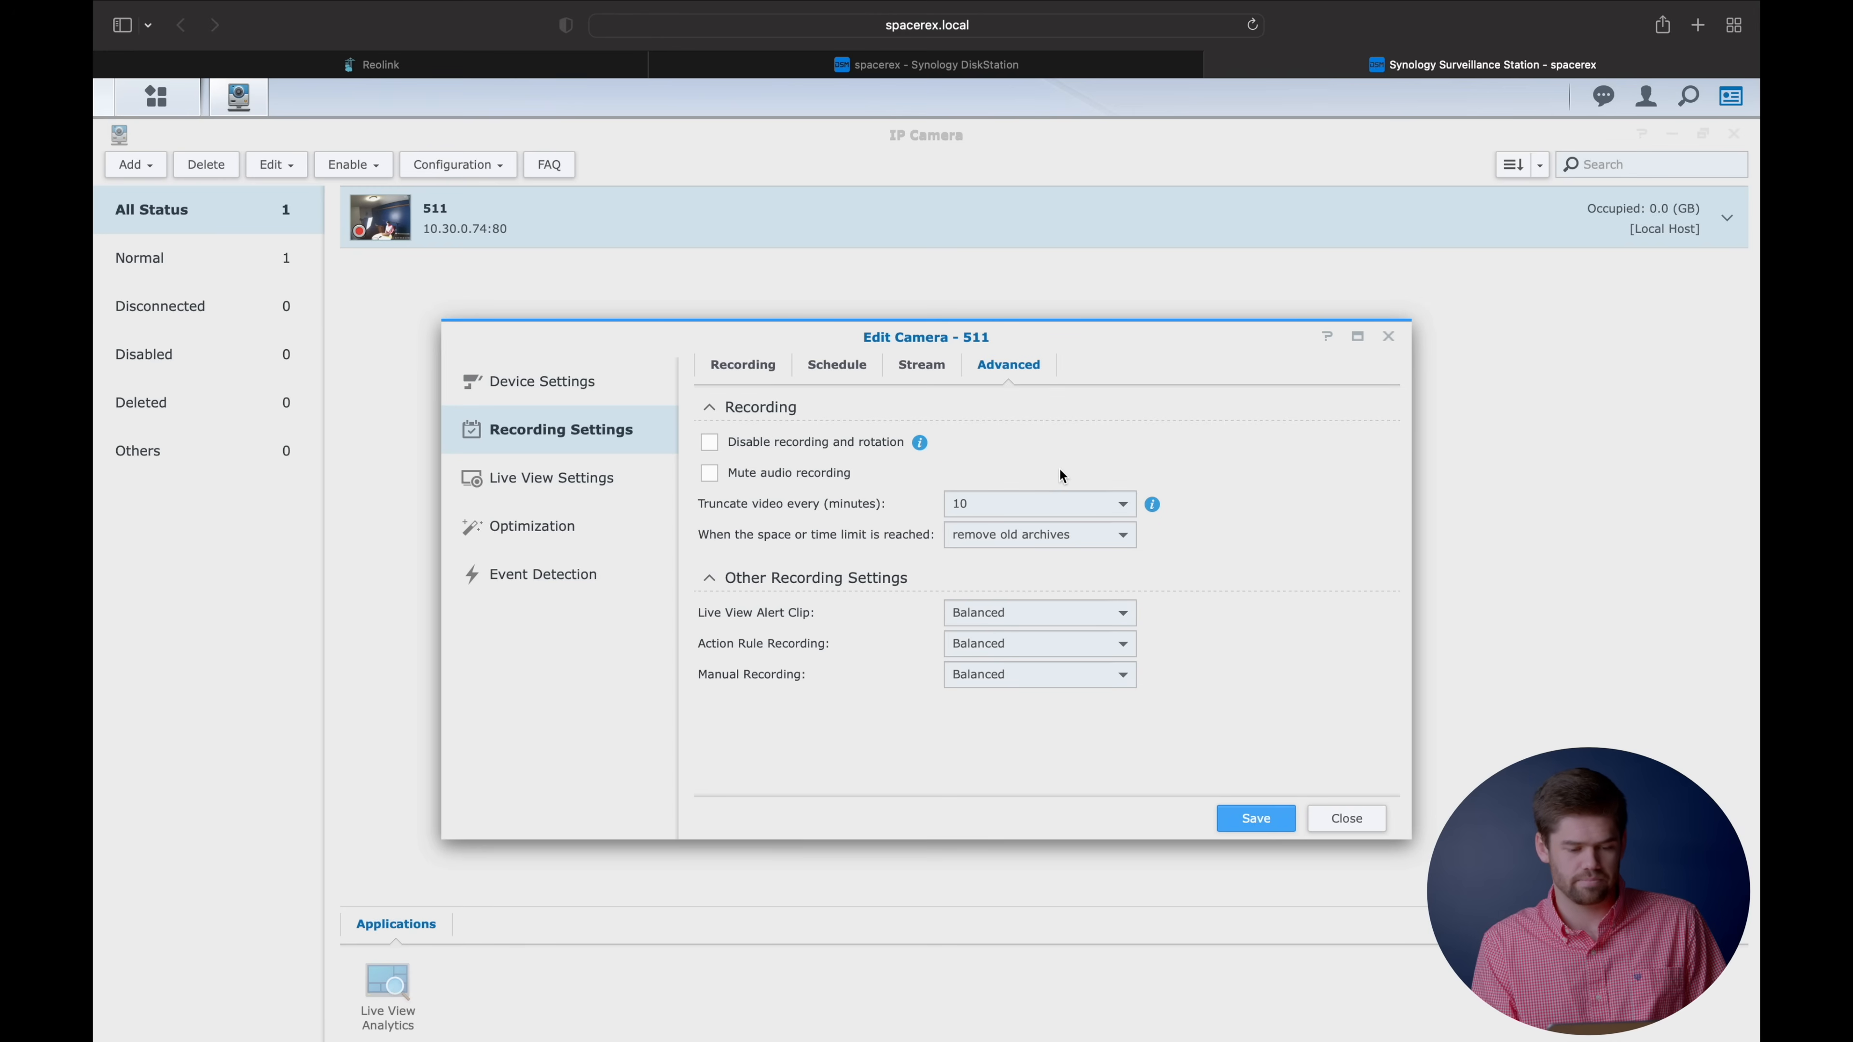
# Review the camera's recording, live view and optimization settings, and proceed to event detection without saving the pending changes.
pyautogui.click(743, 364)
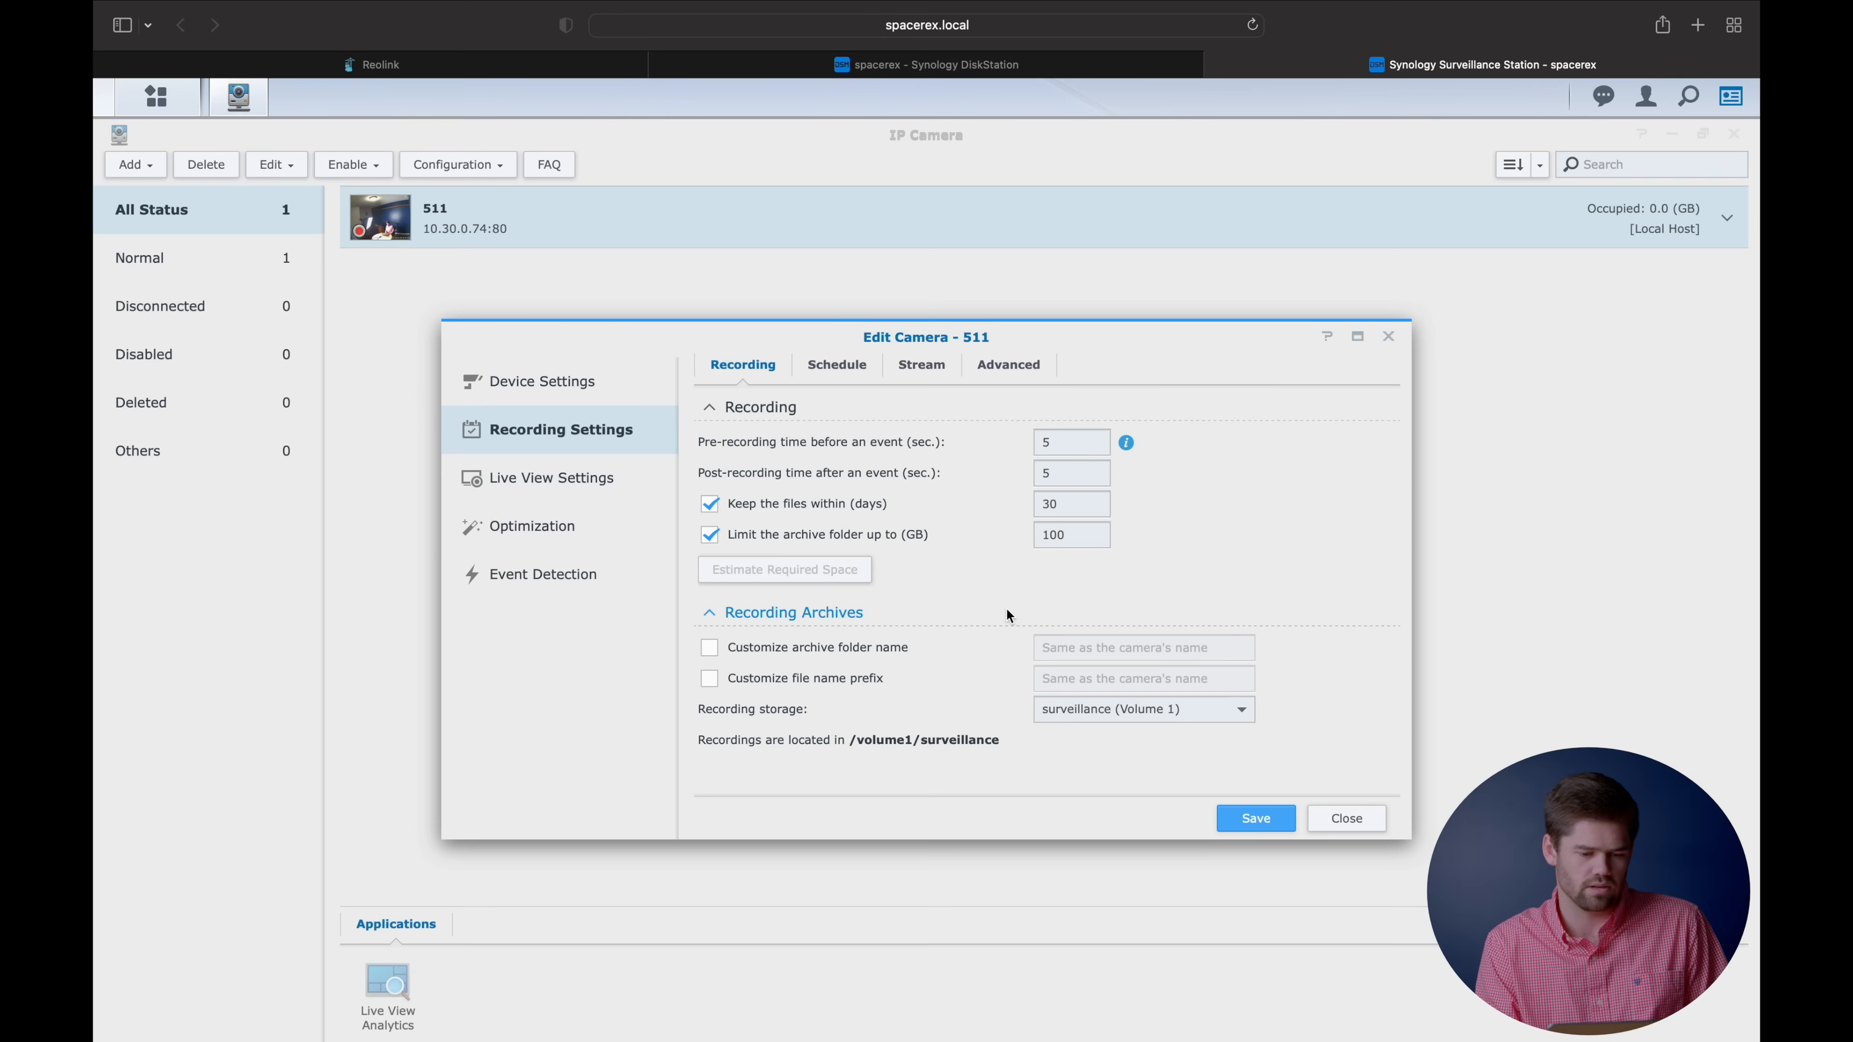
pyautogui.click(618, 477)
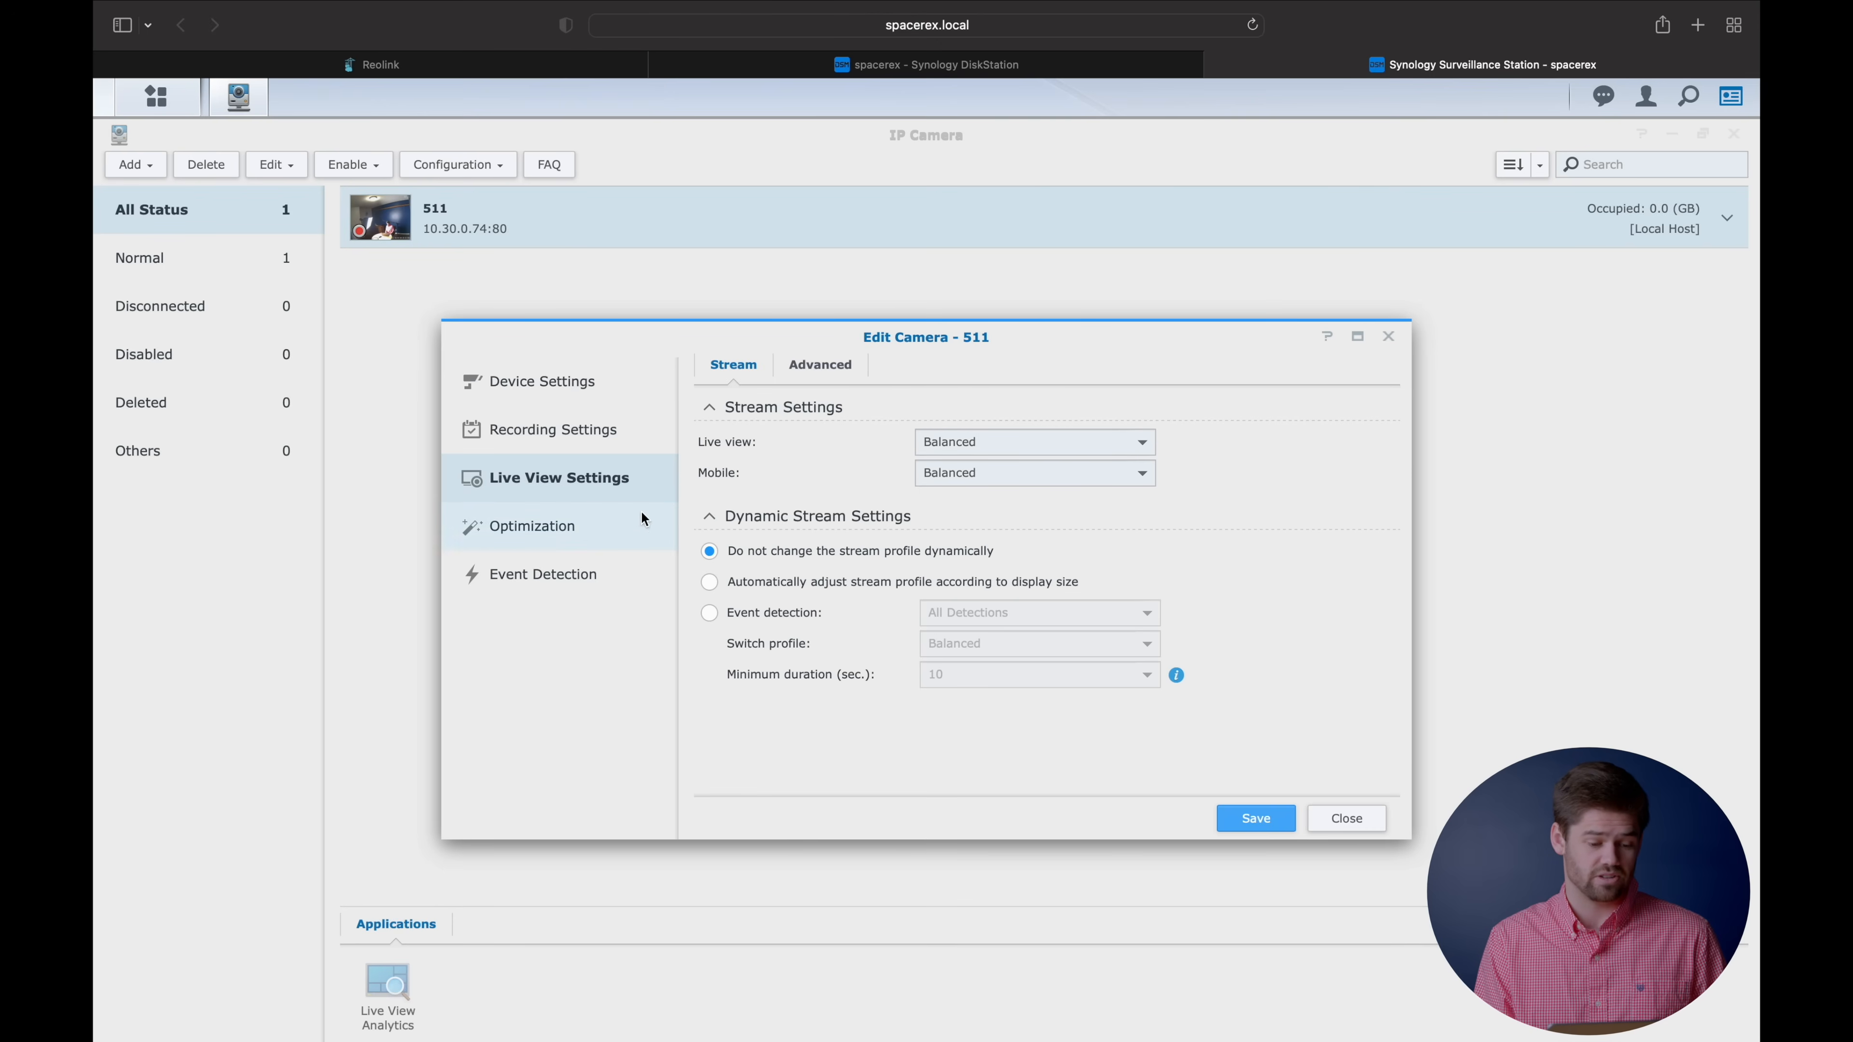
pyautogui.click(584, 527)
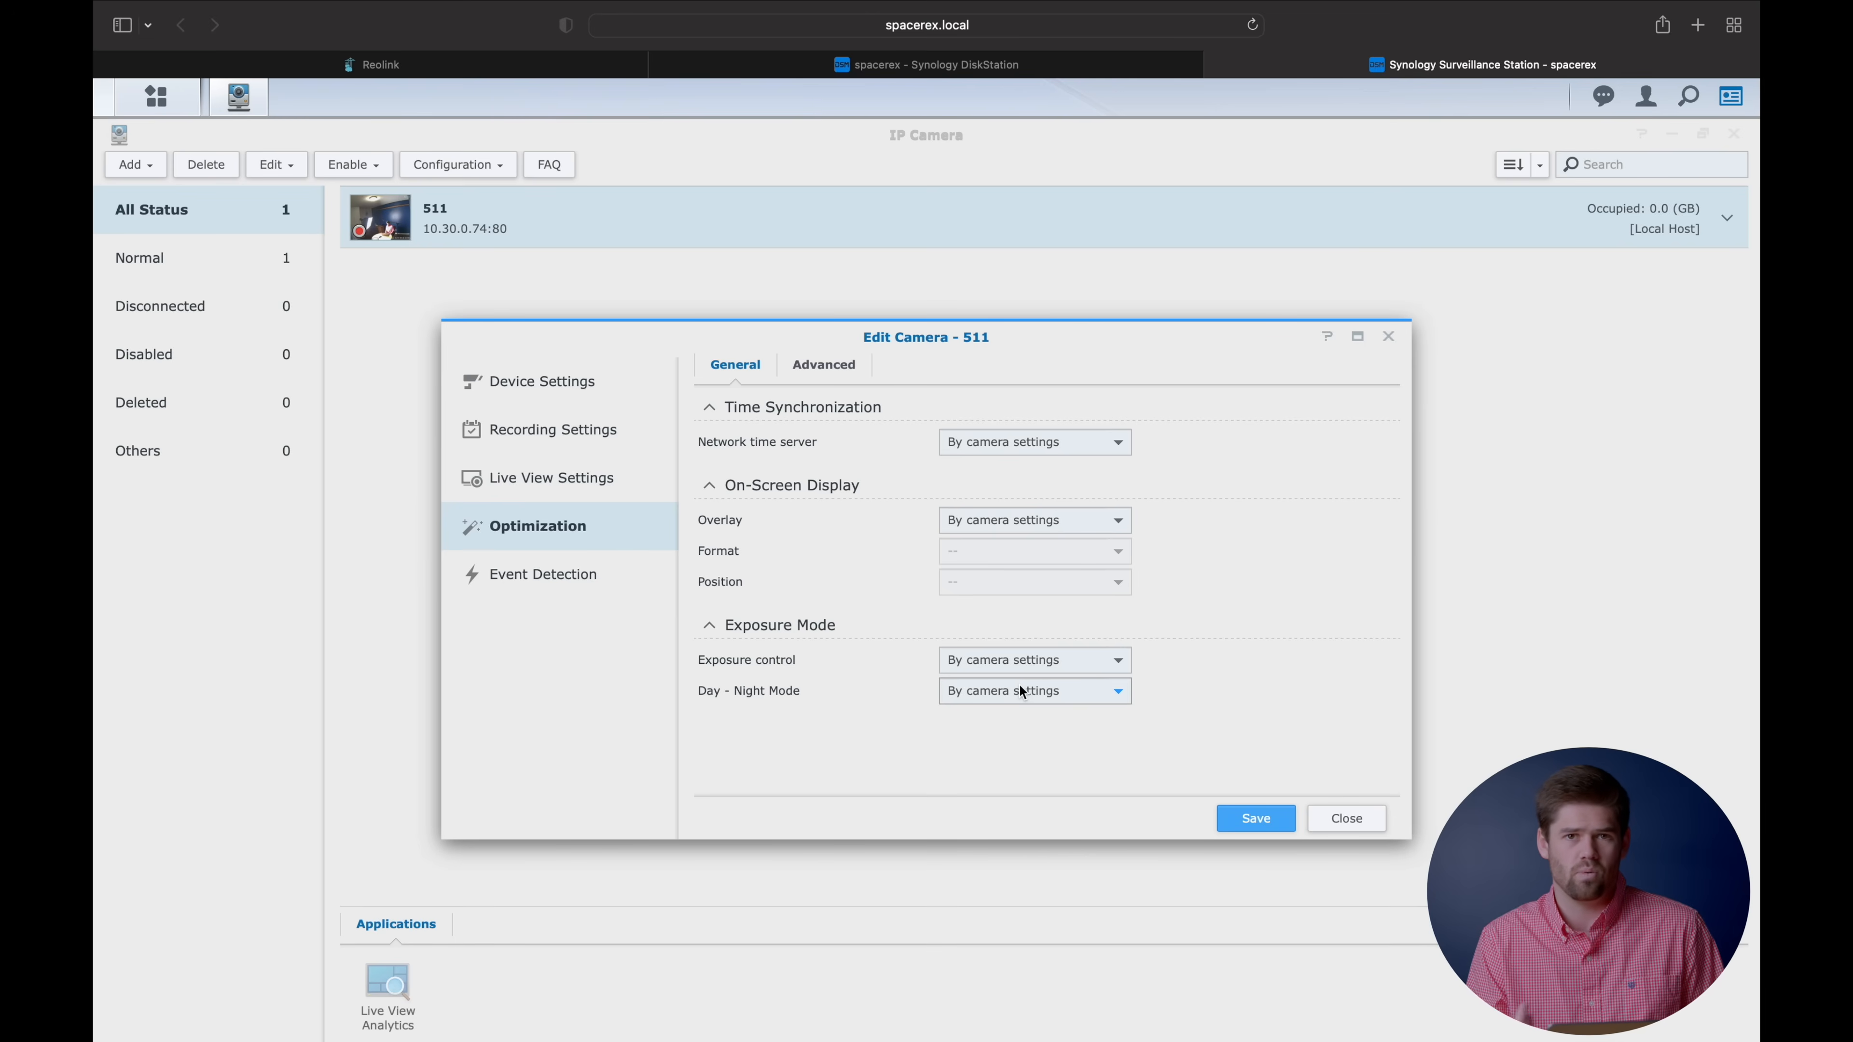
pyautogui.click(591, 575)
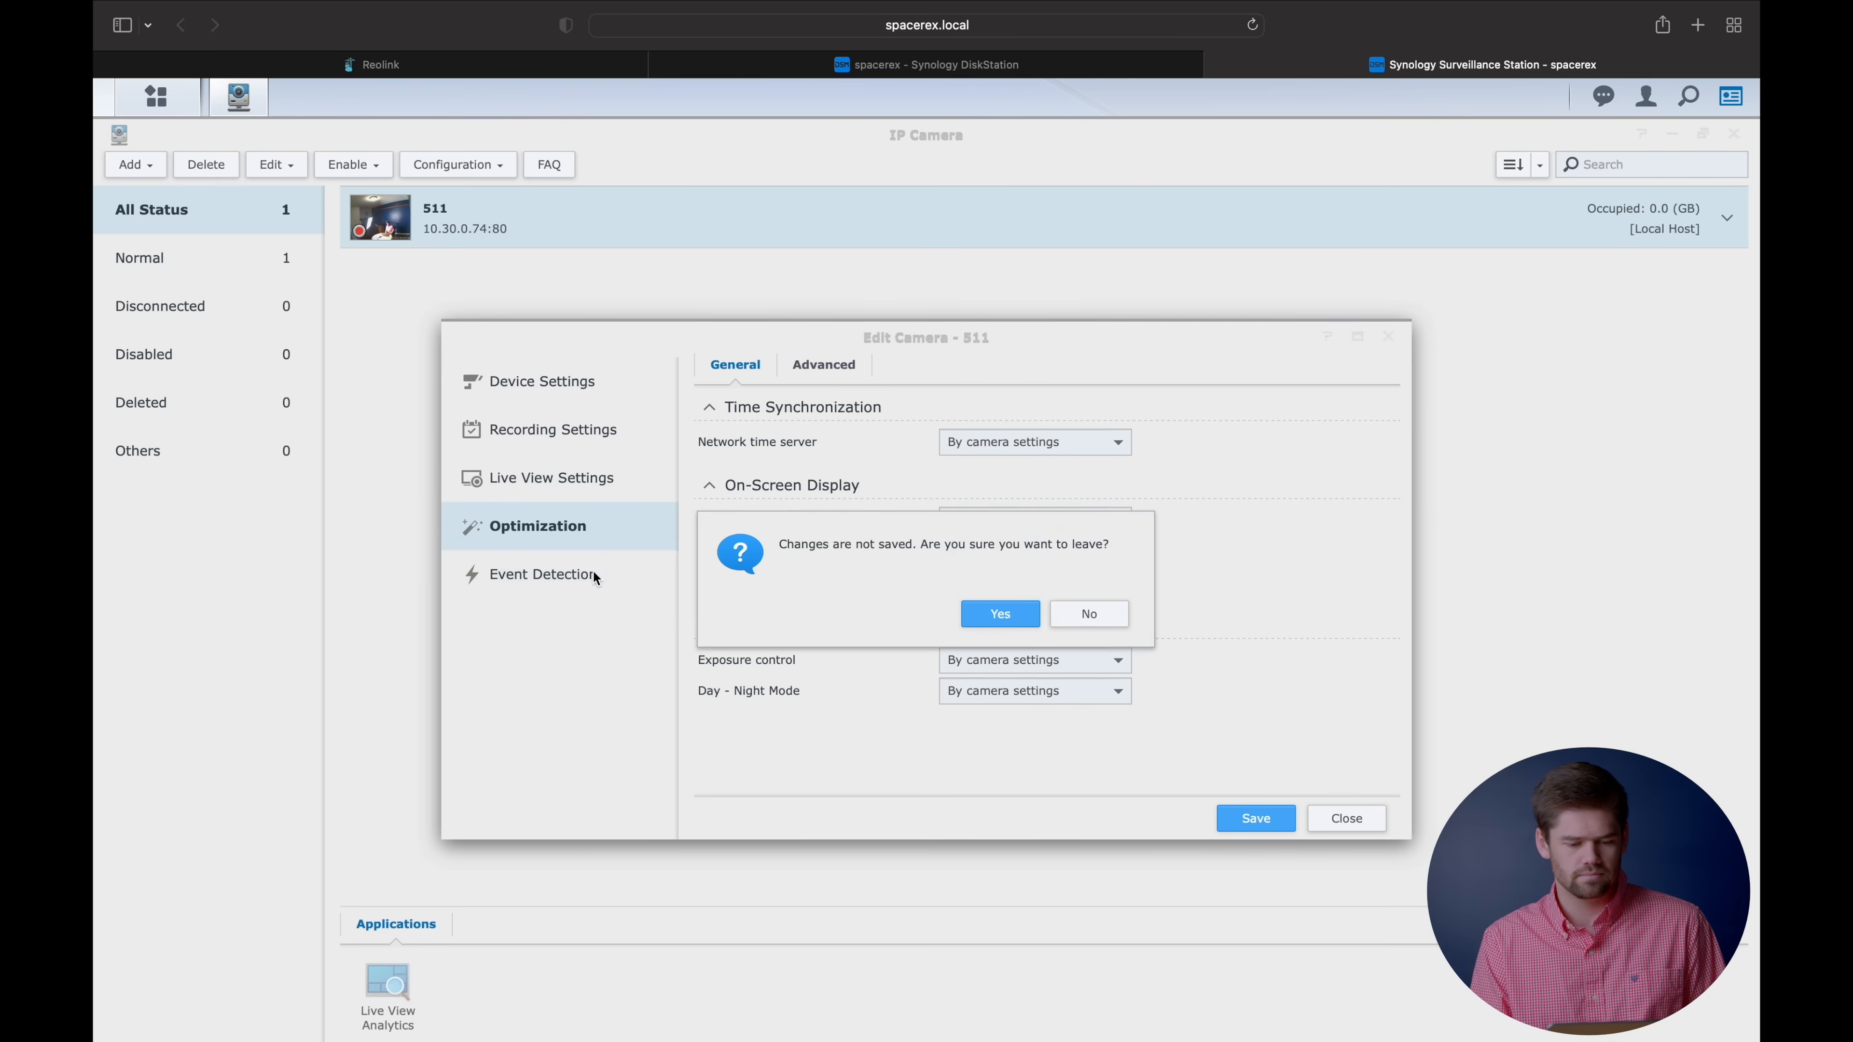
pyautogui.click(997, 615)
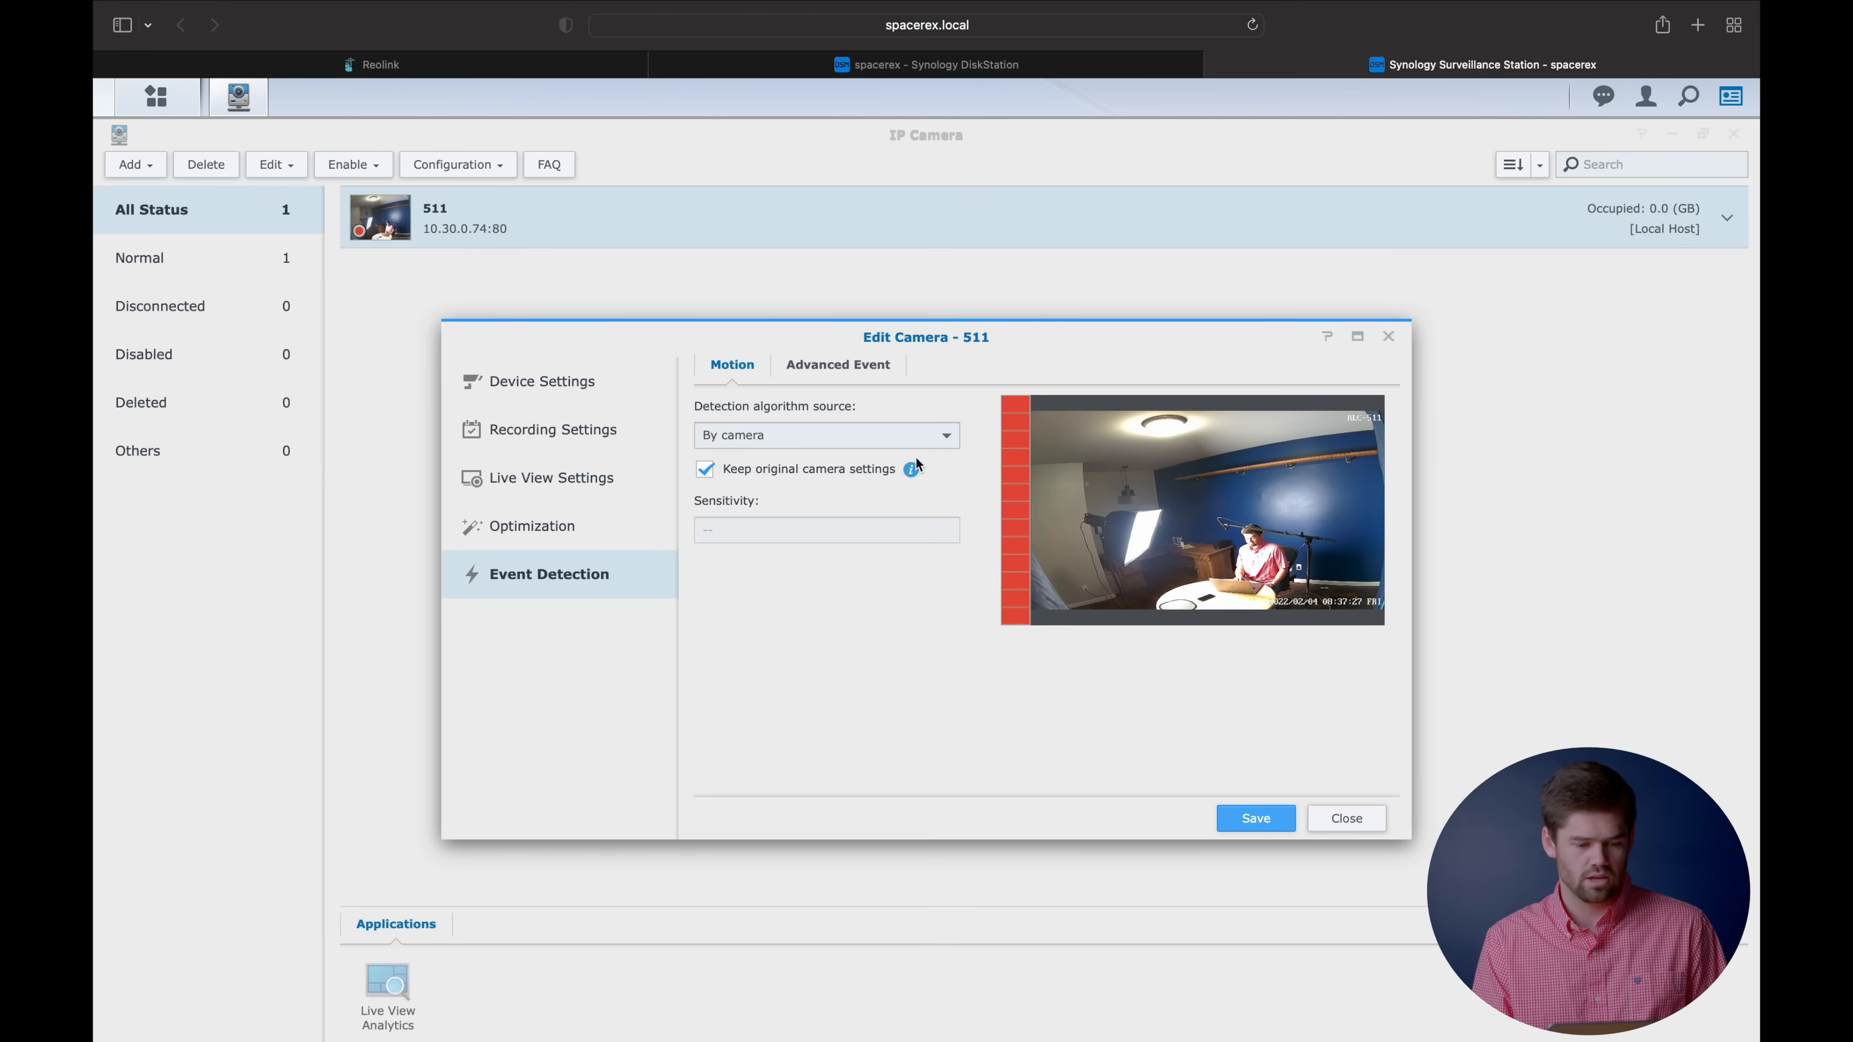
# Check the motion detection source options and the advanced event types, and close the camera's settings.
pyautogui.moveTo(912, 468)
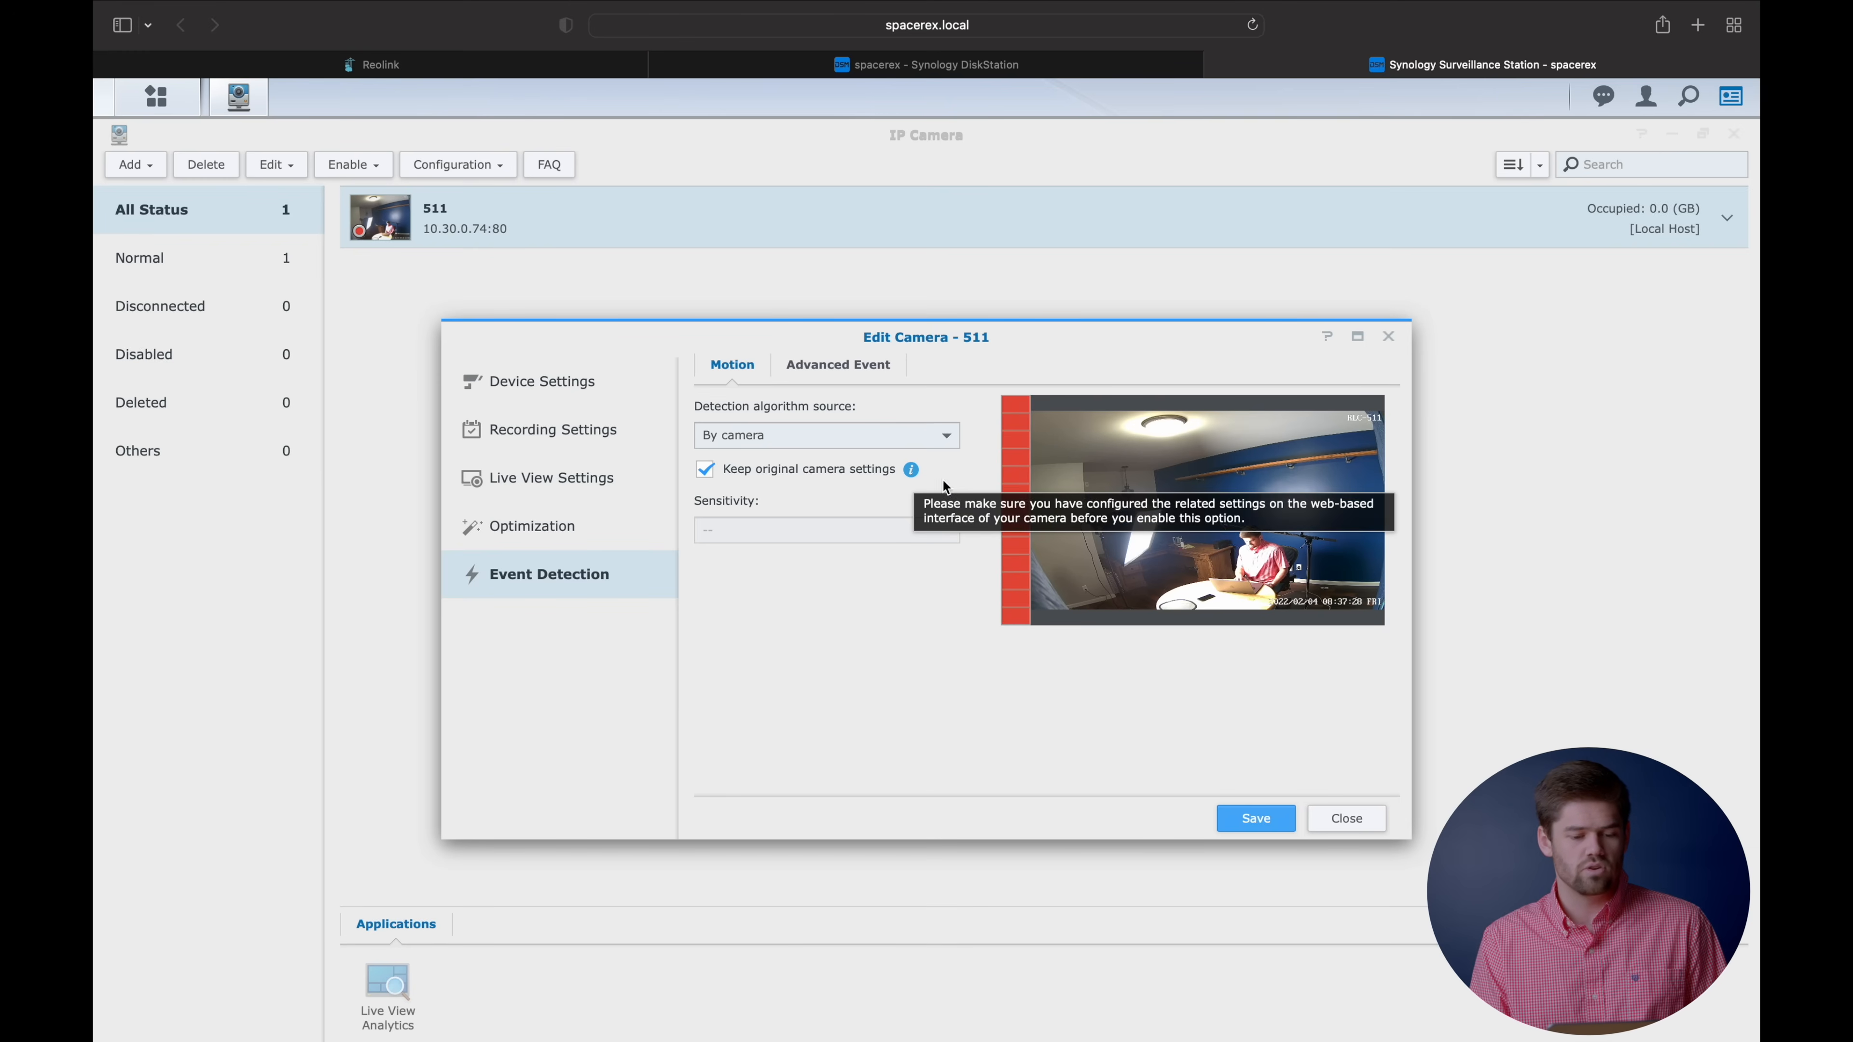
pyautogui.click(867, 434)
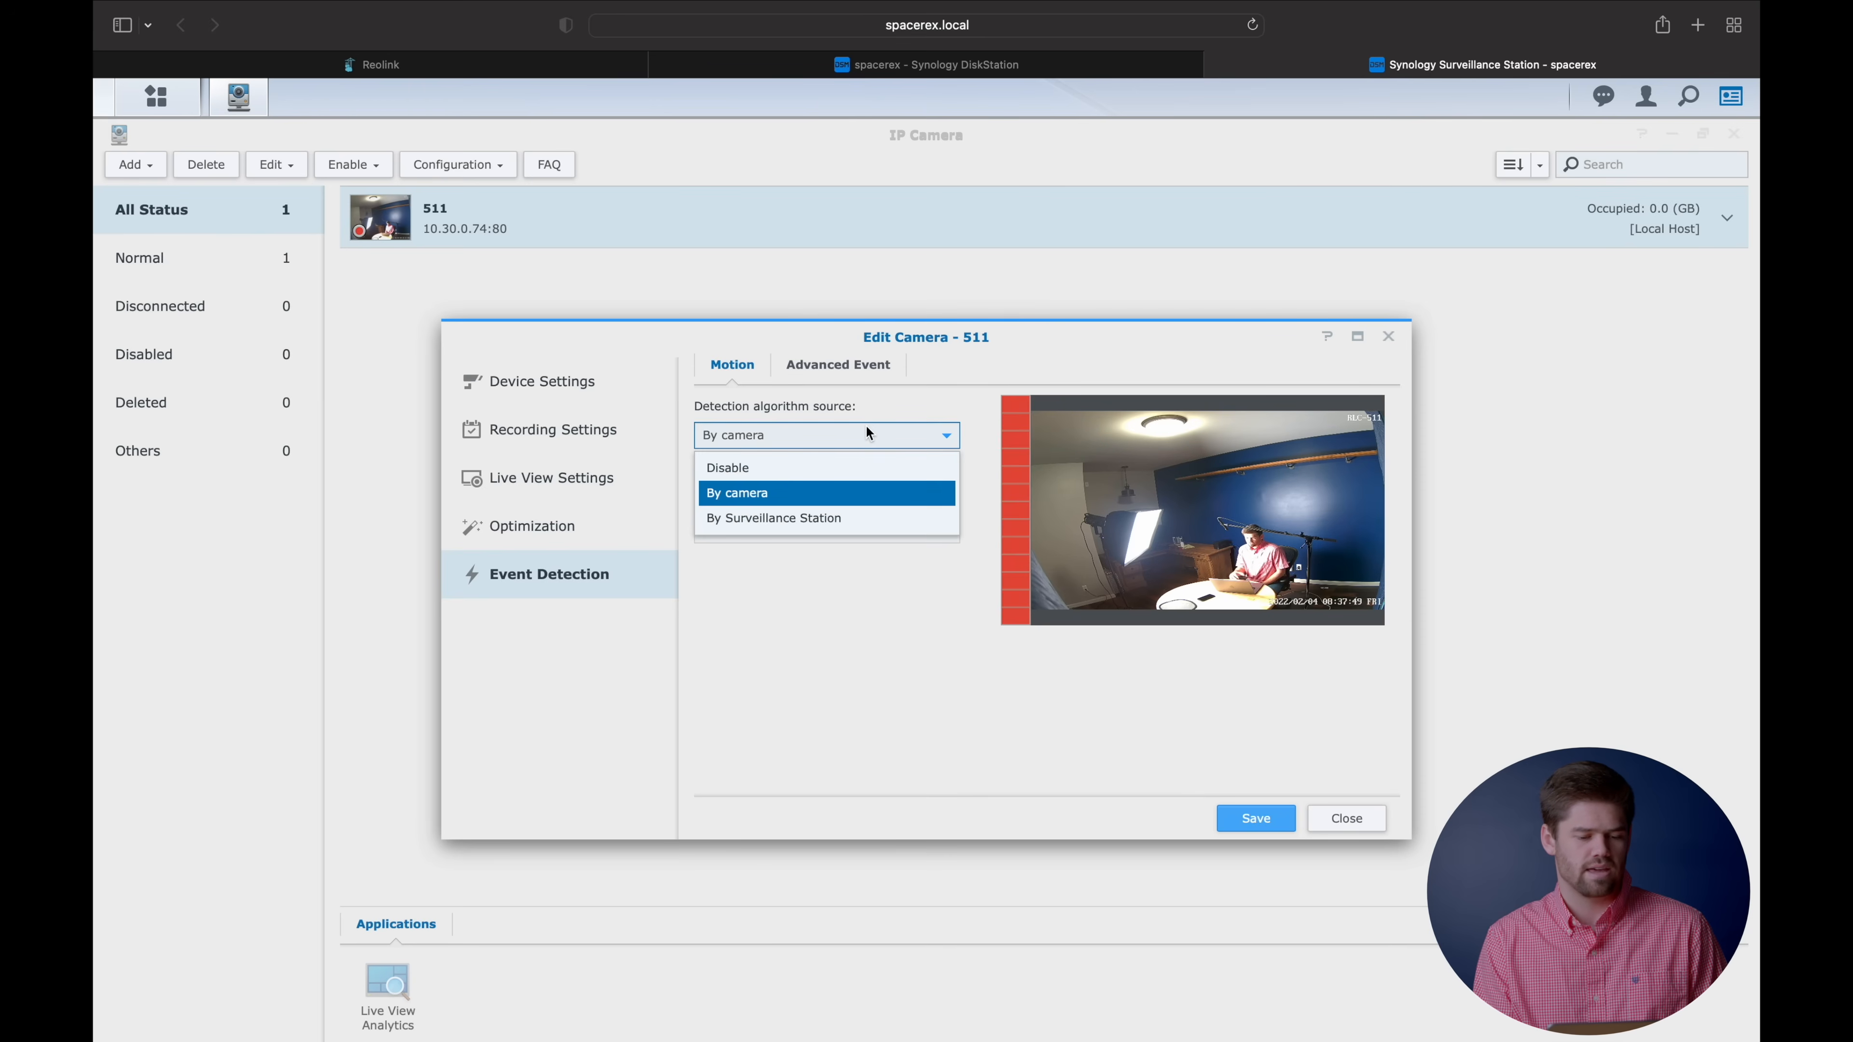
pyautogui.click(981, 358)
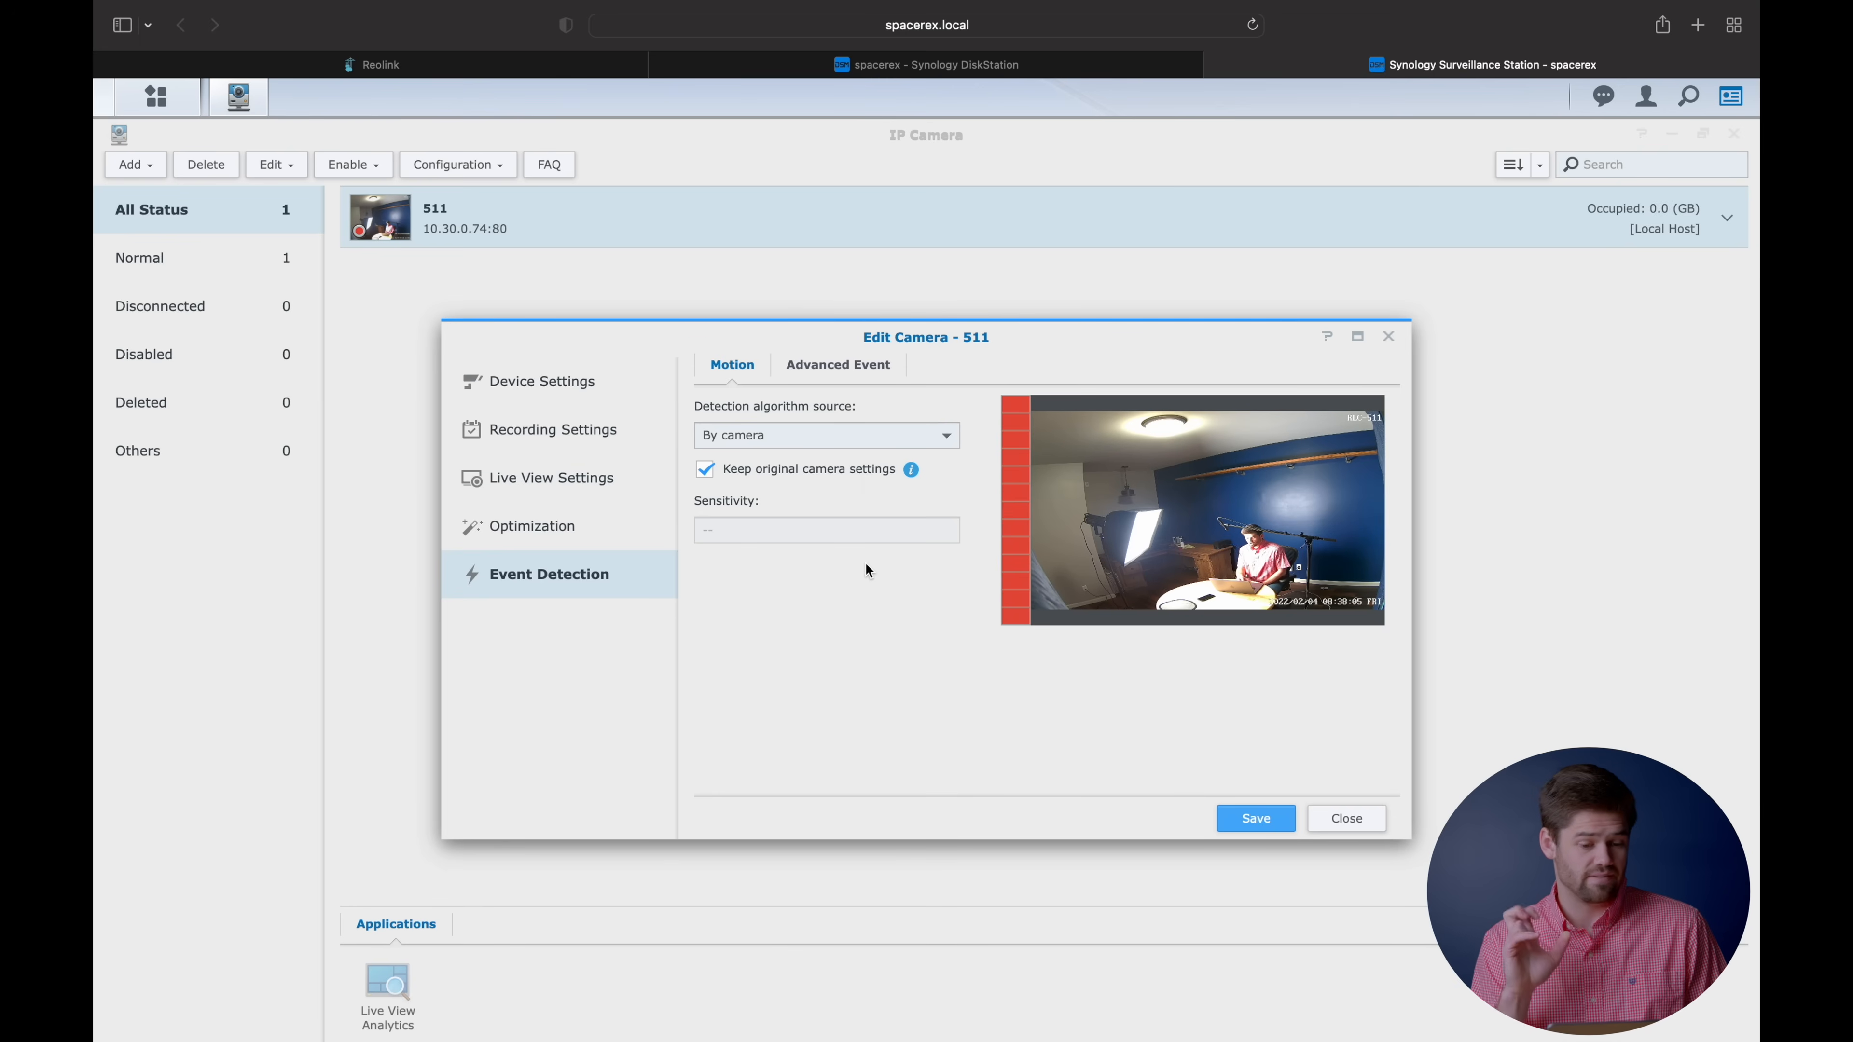
pyautogui.click(823, 369)
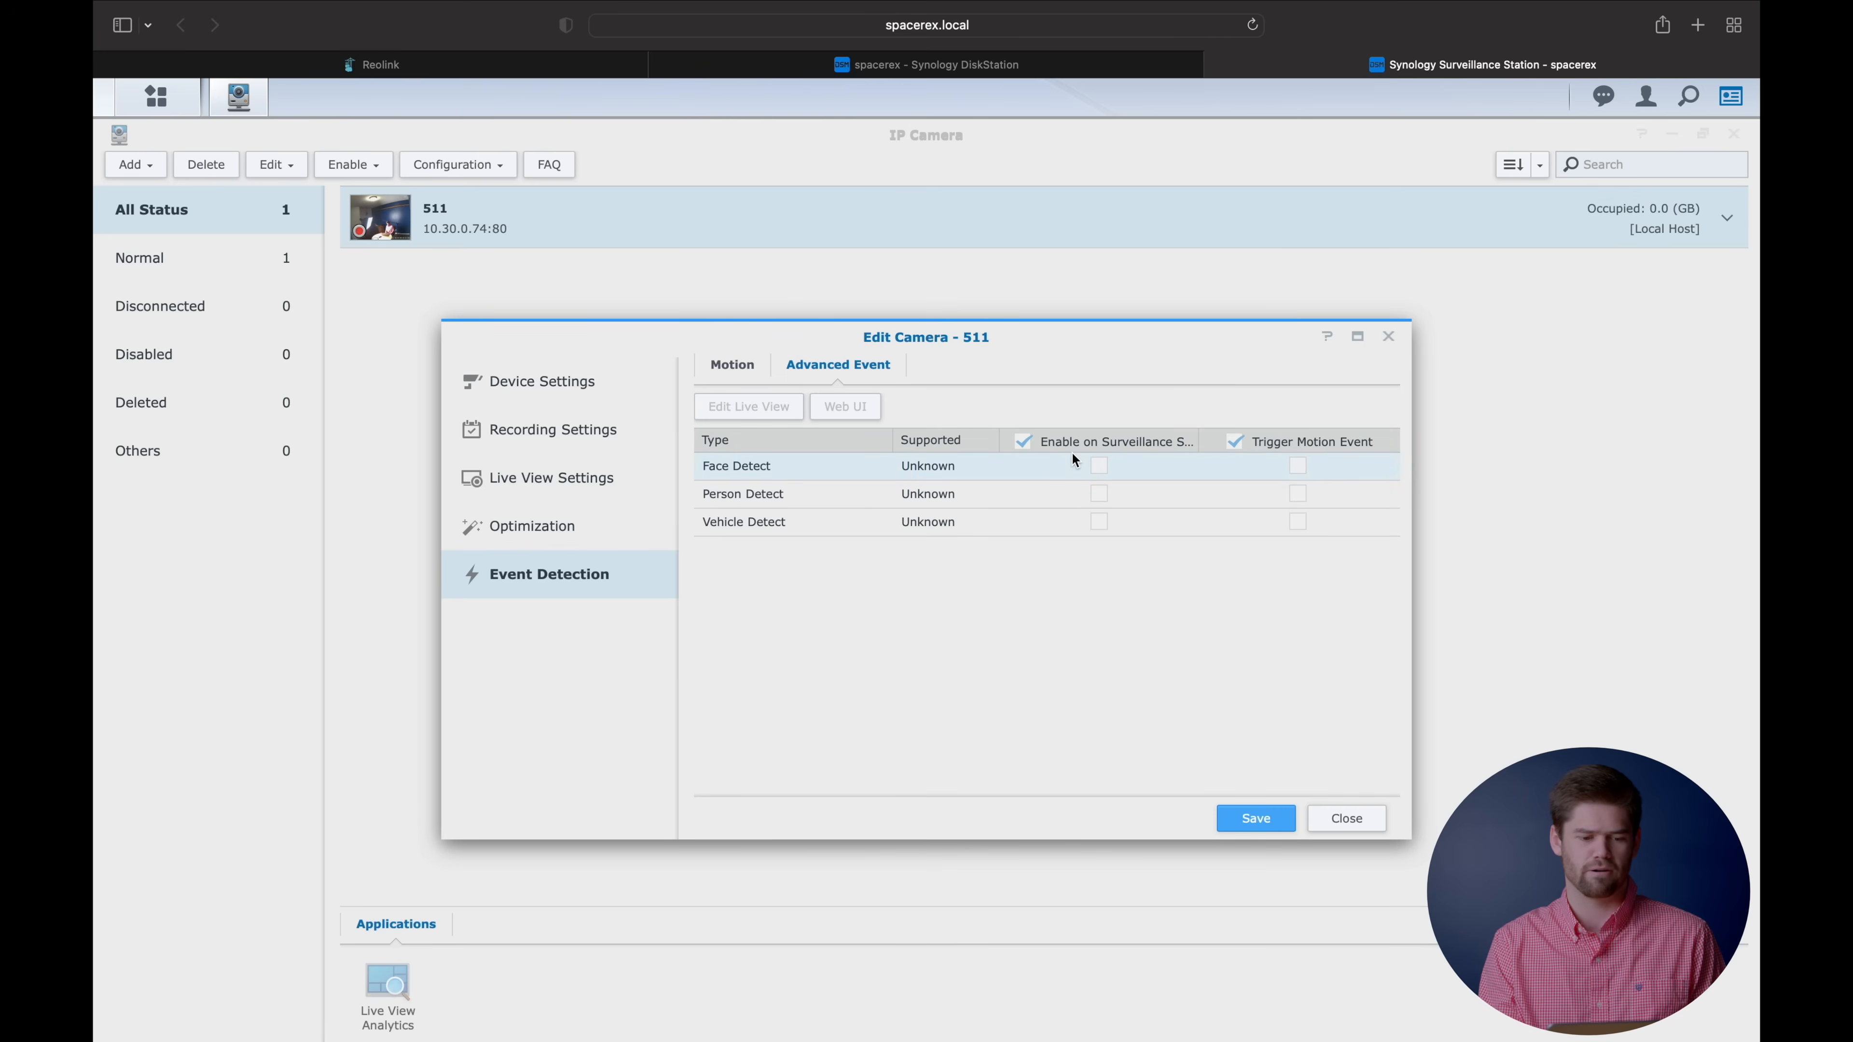
pyautogui.click(737, 366)
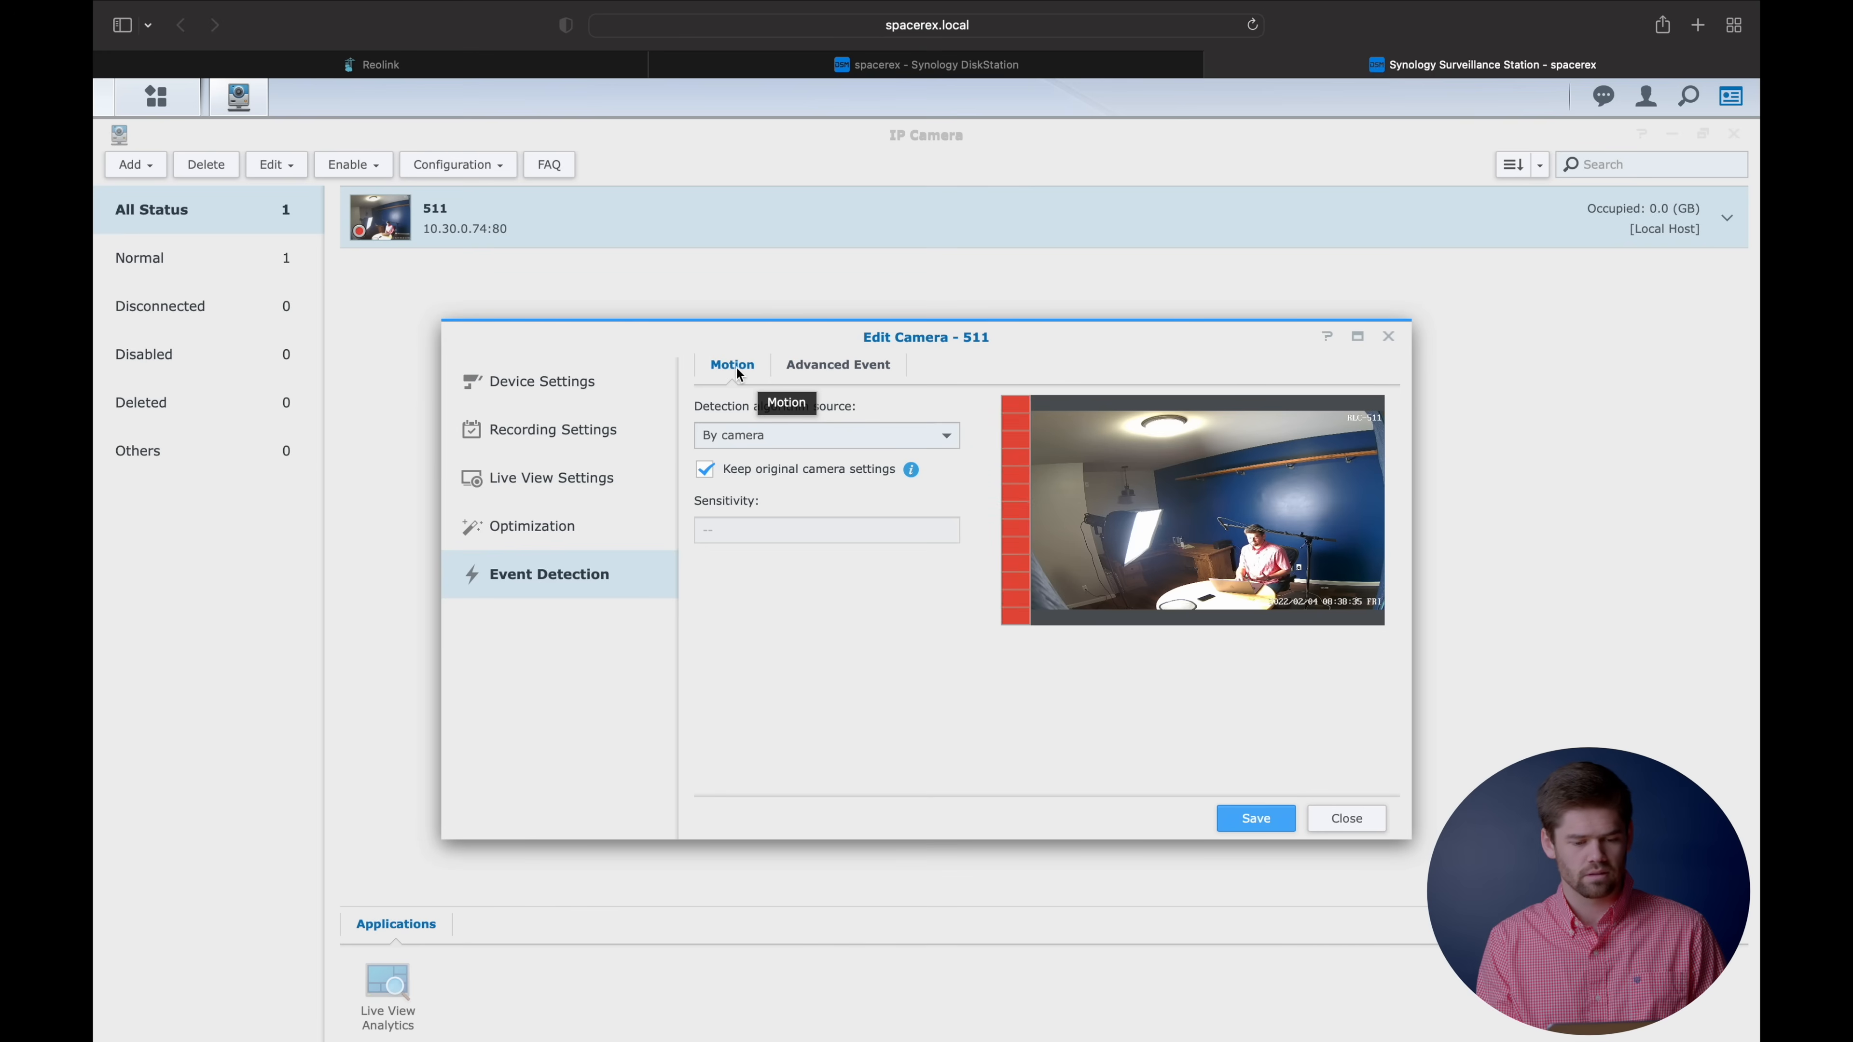
pyautogui.click(1258, 820)
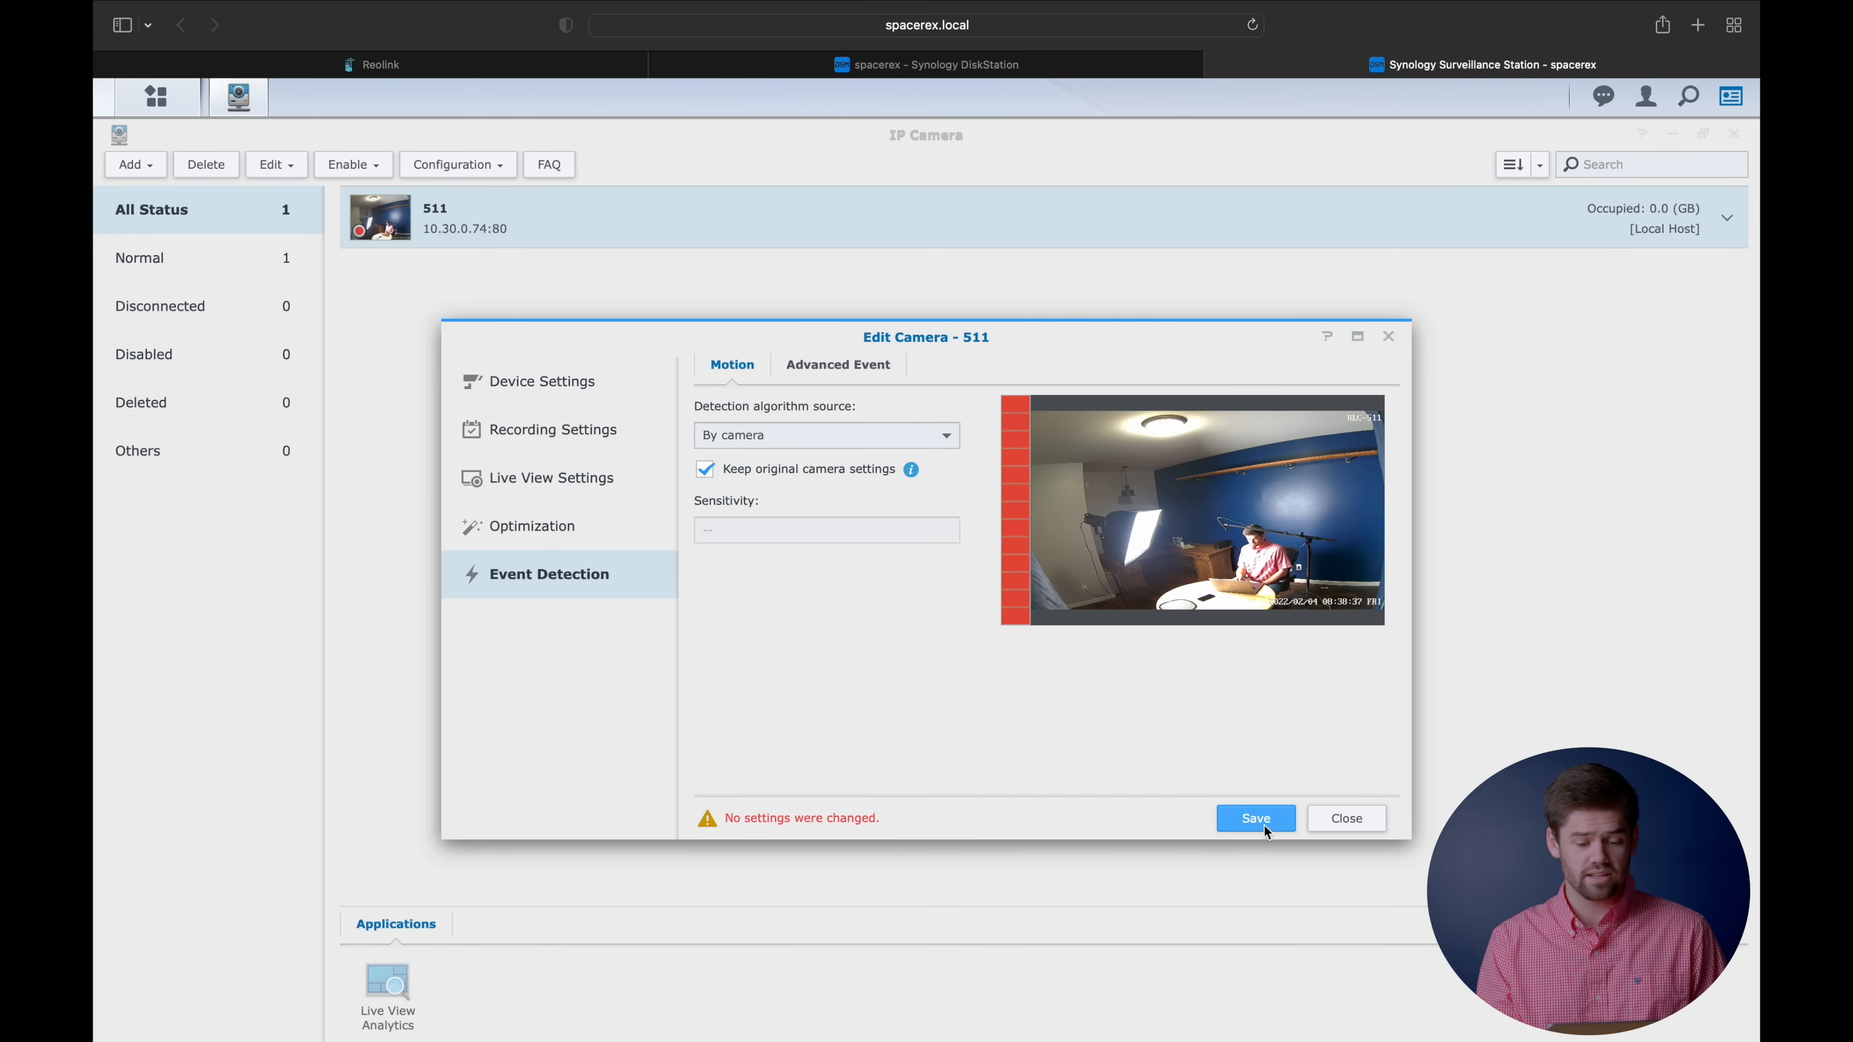
pyautogui.click(1390, 335)
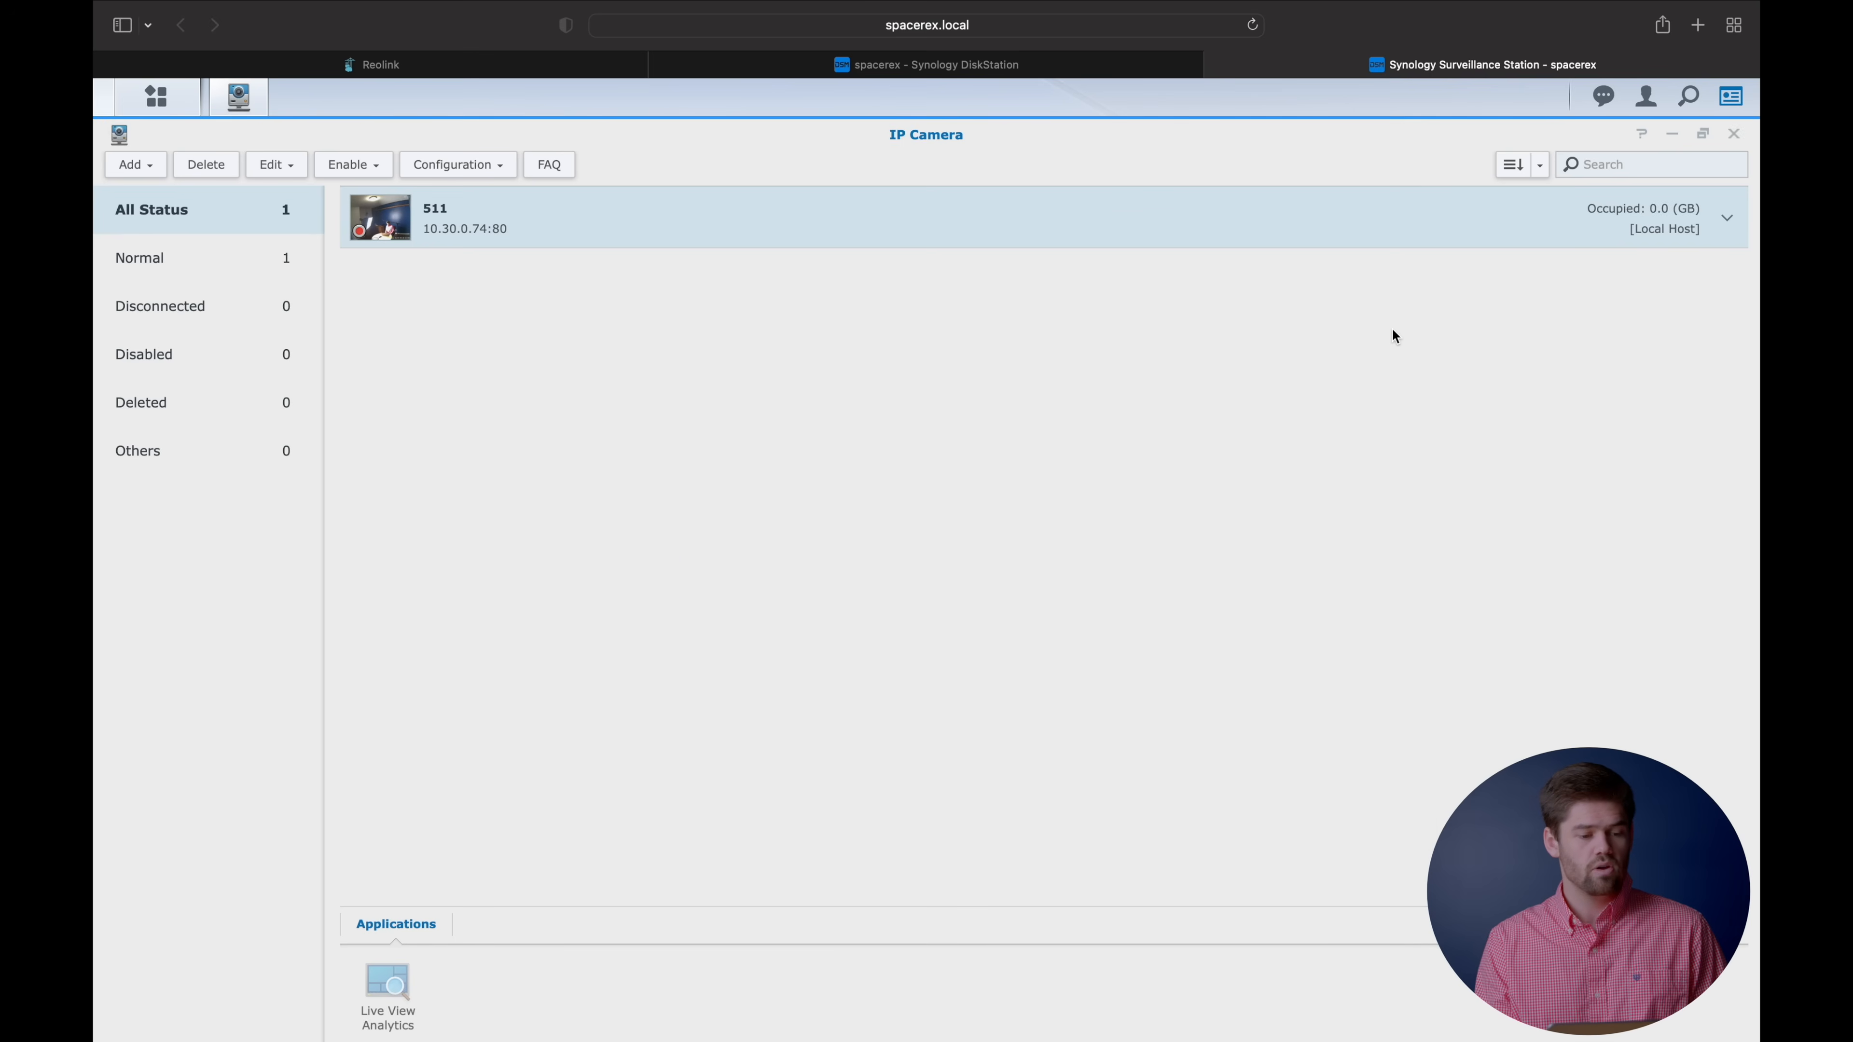
# Open Live View for the camera and mute the browser tab's audio.
pyautogui.click(166, 97)
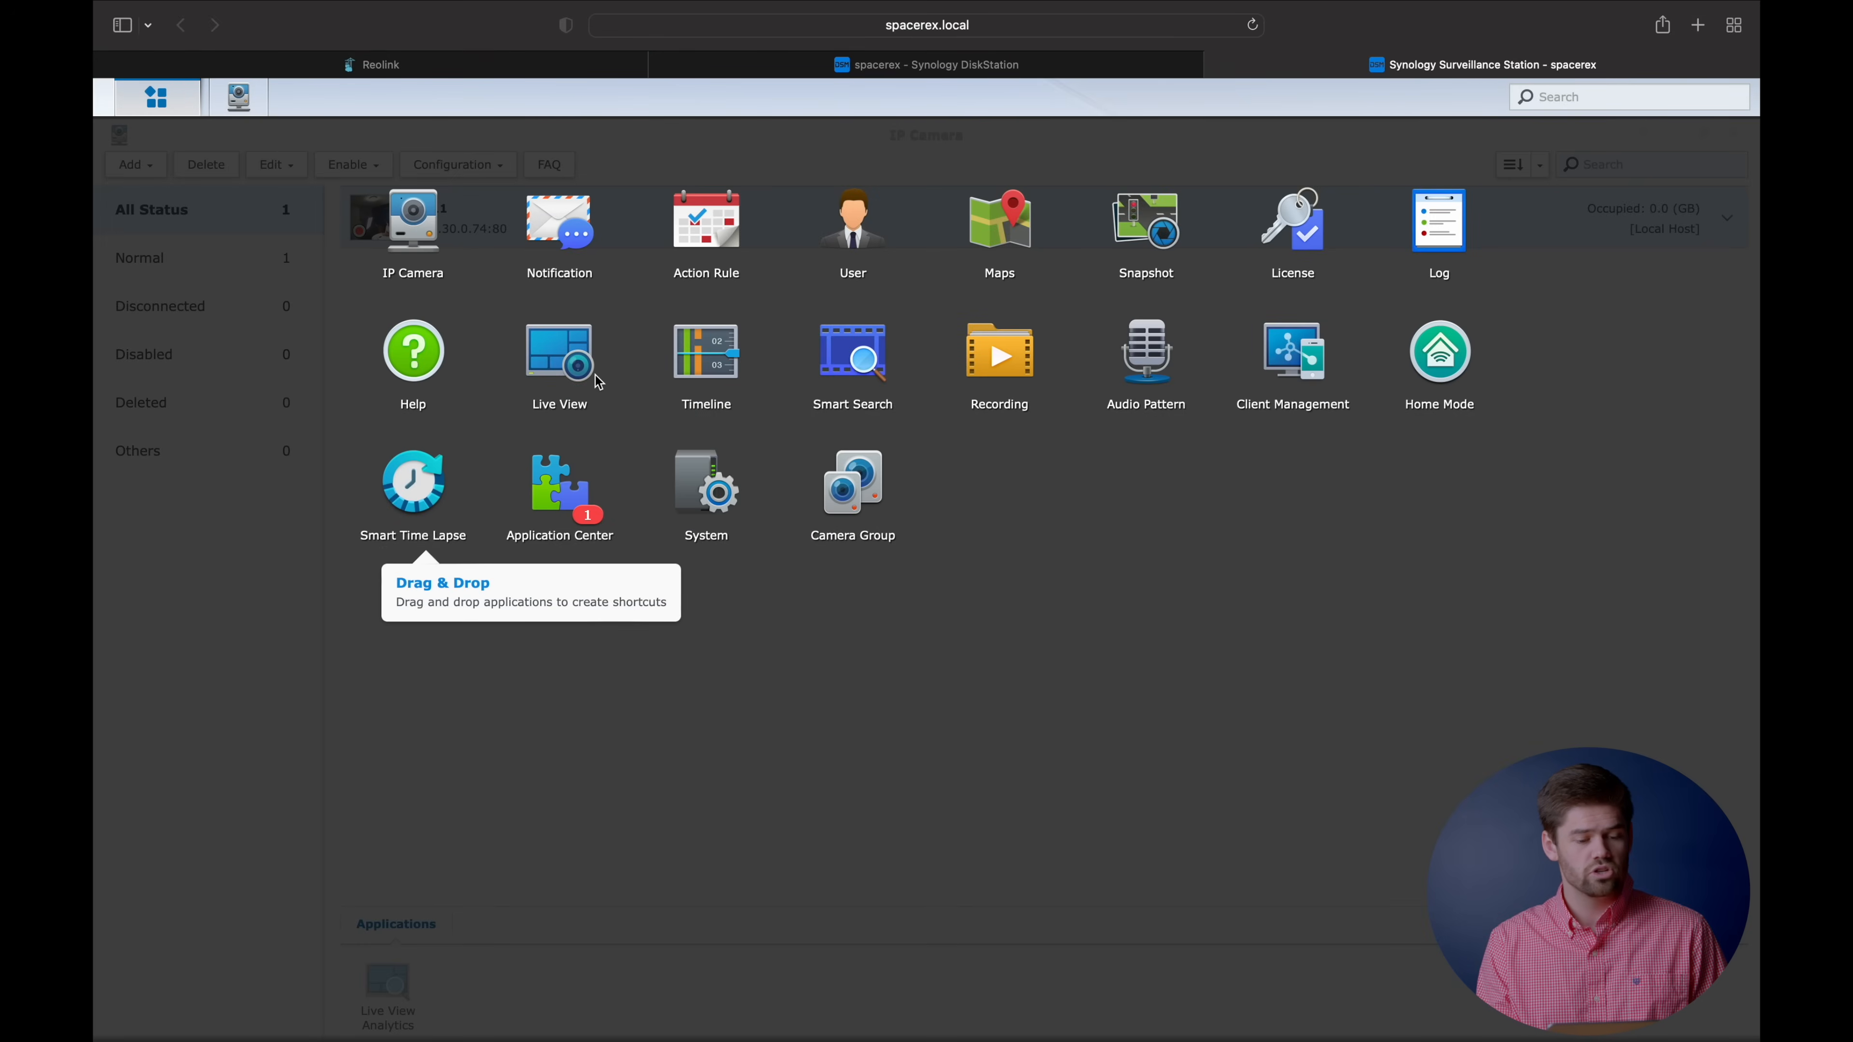
pyautogui.click(570, 357)
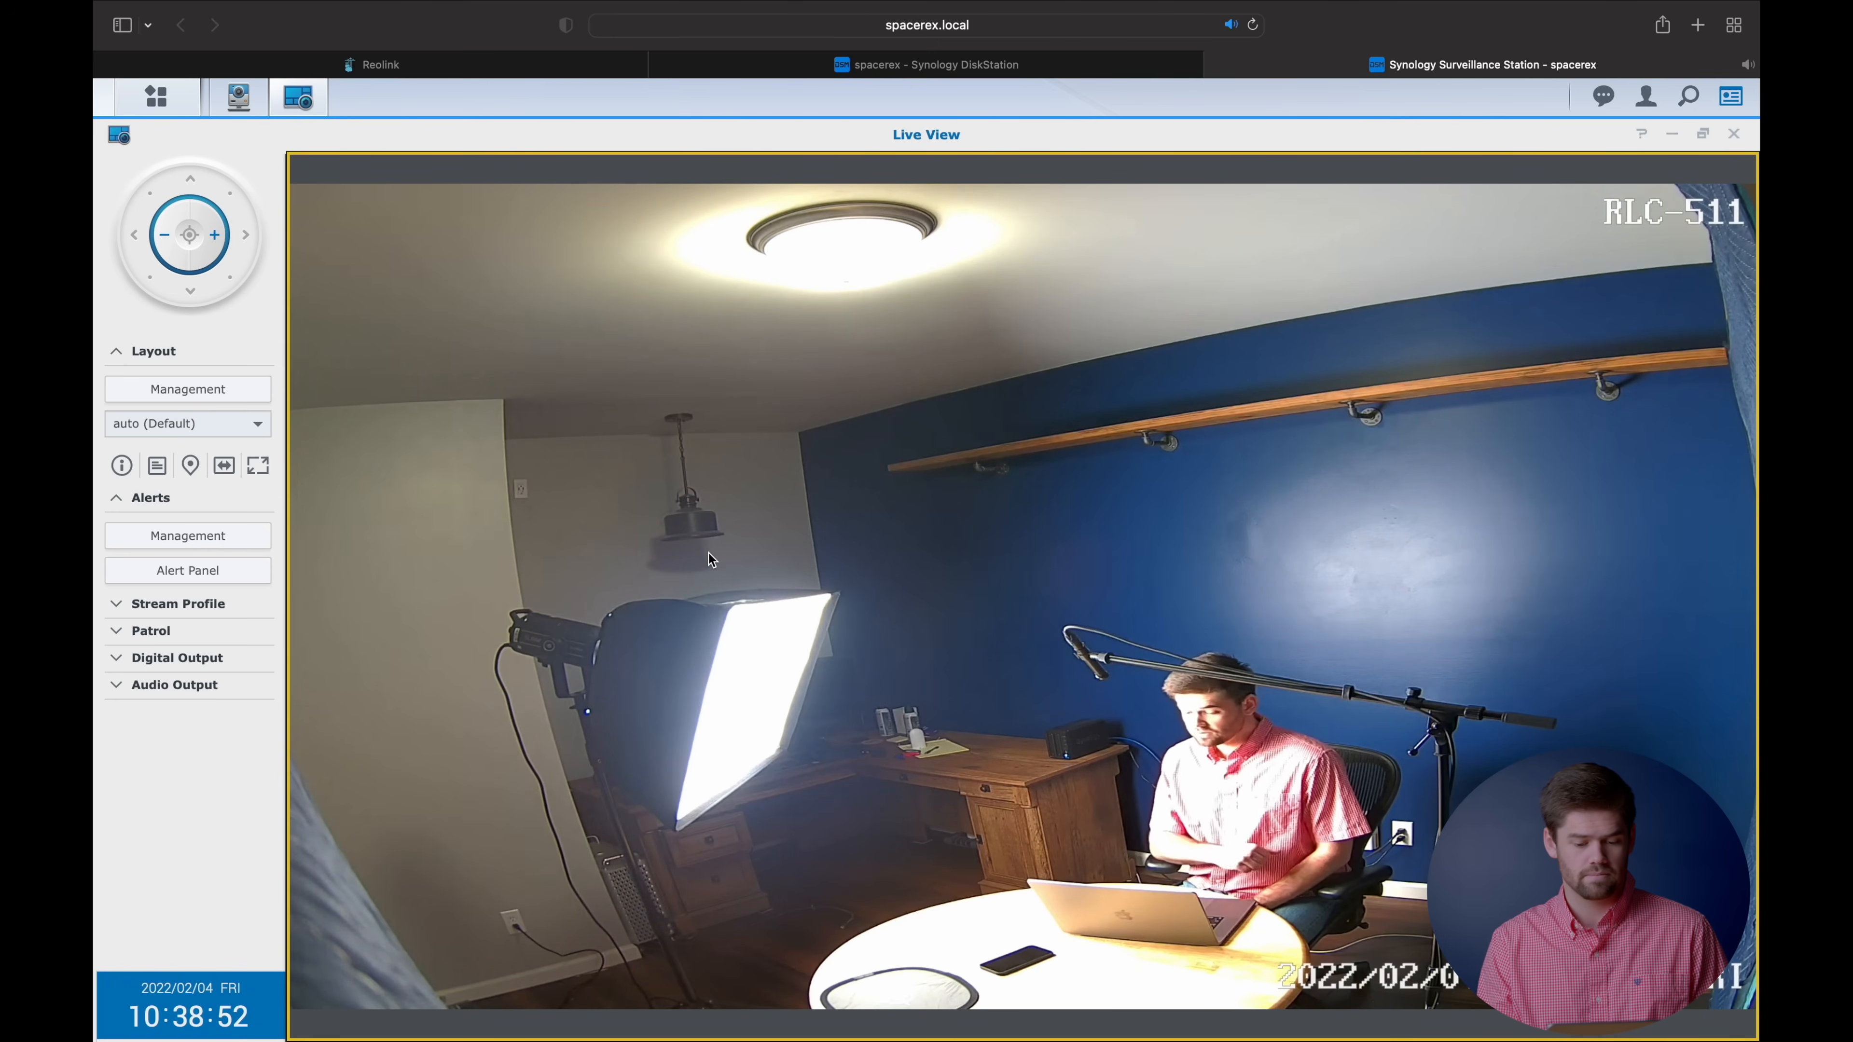
pyautogui.click(1749, 65)
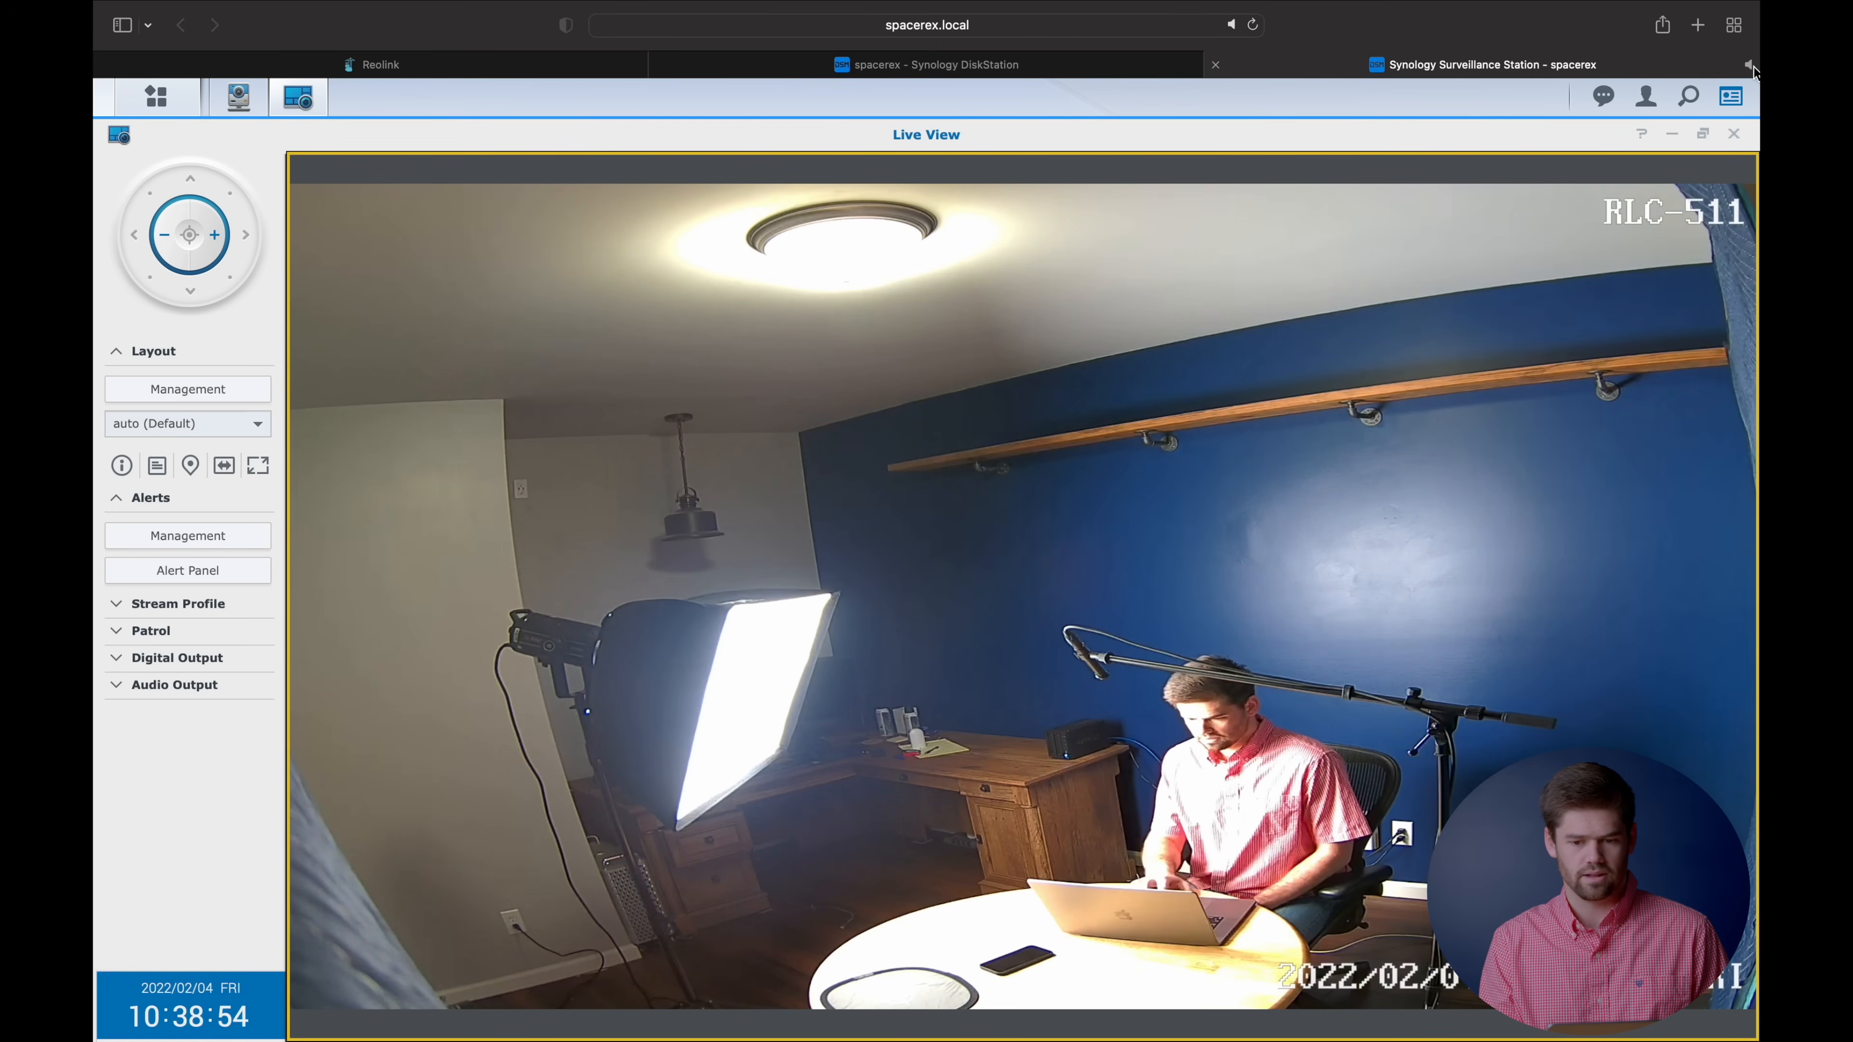
# Test zooming the camera in and back out in Live View, and close the Live View and IP Camera windows.
pyautogui.moveTo(1165, 770)
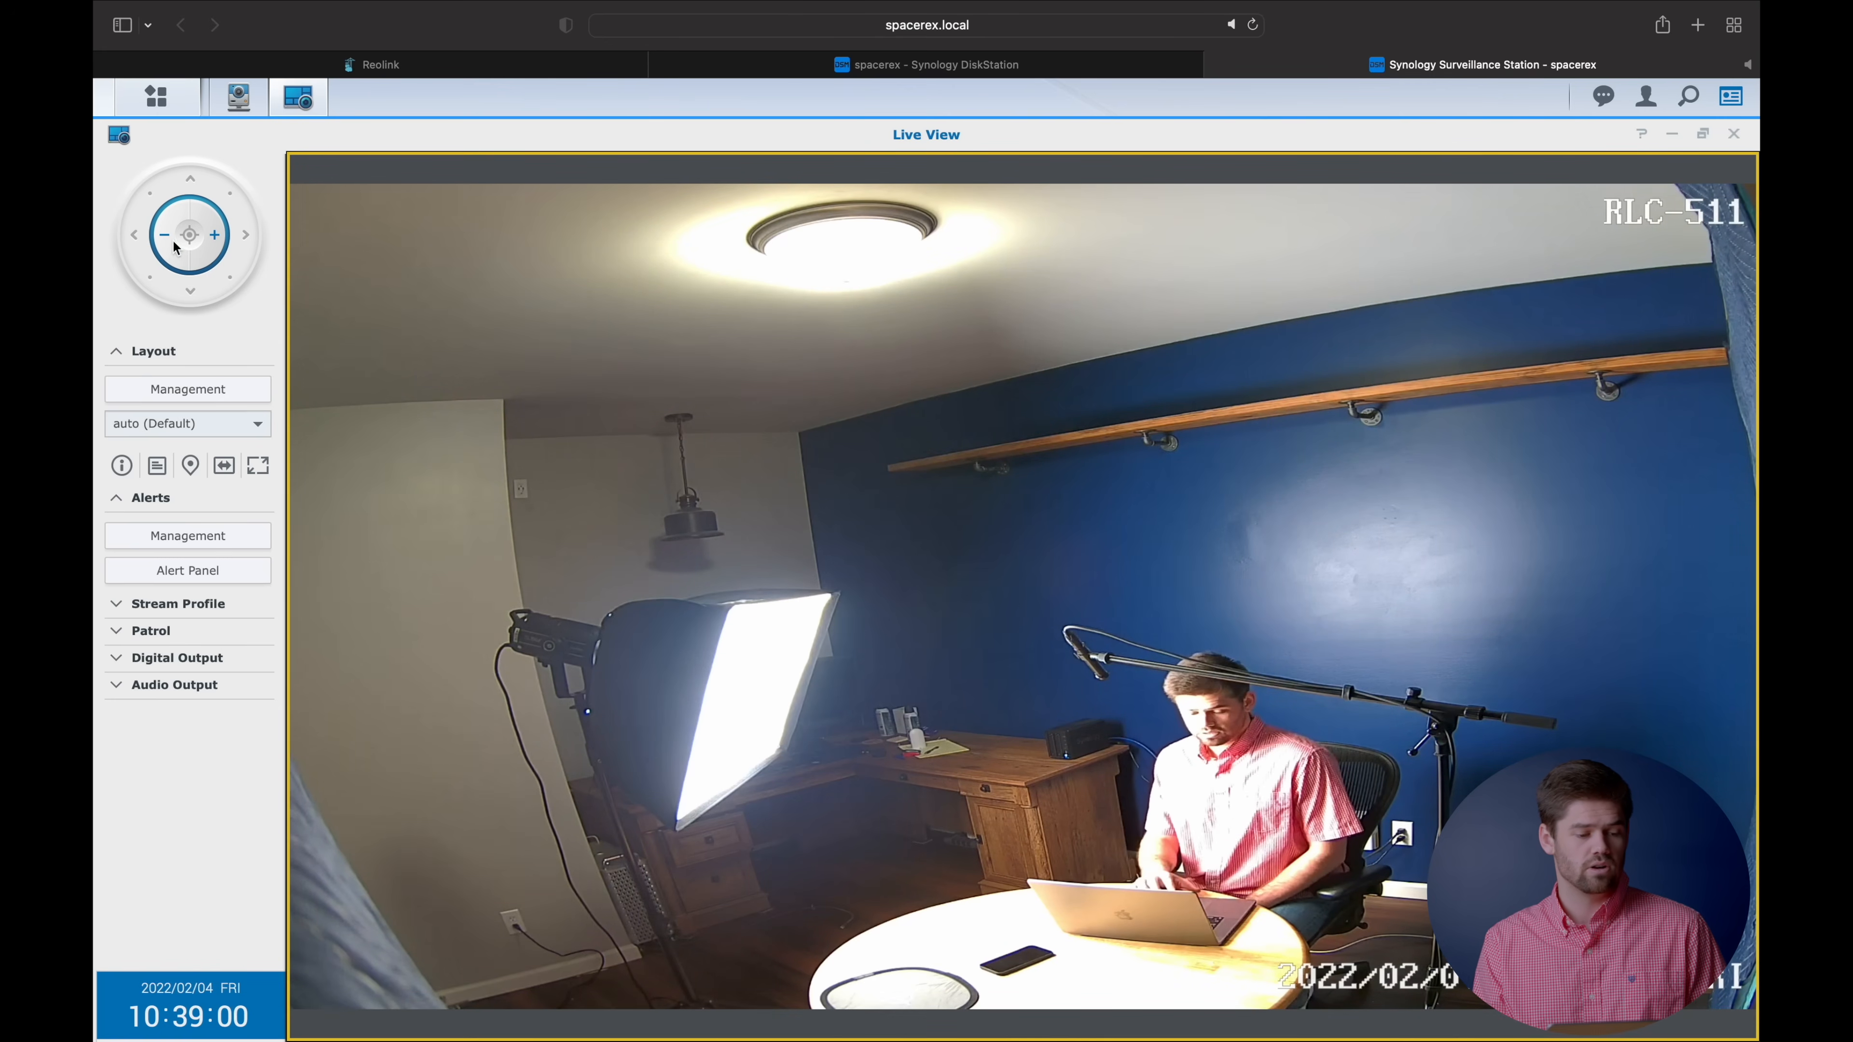
pyautogui.click(216, 242)
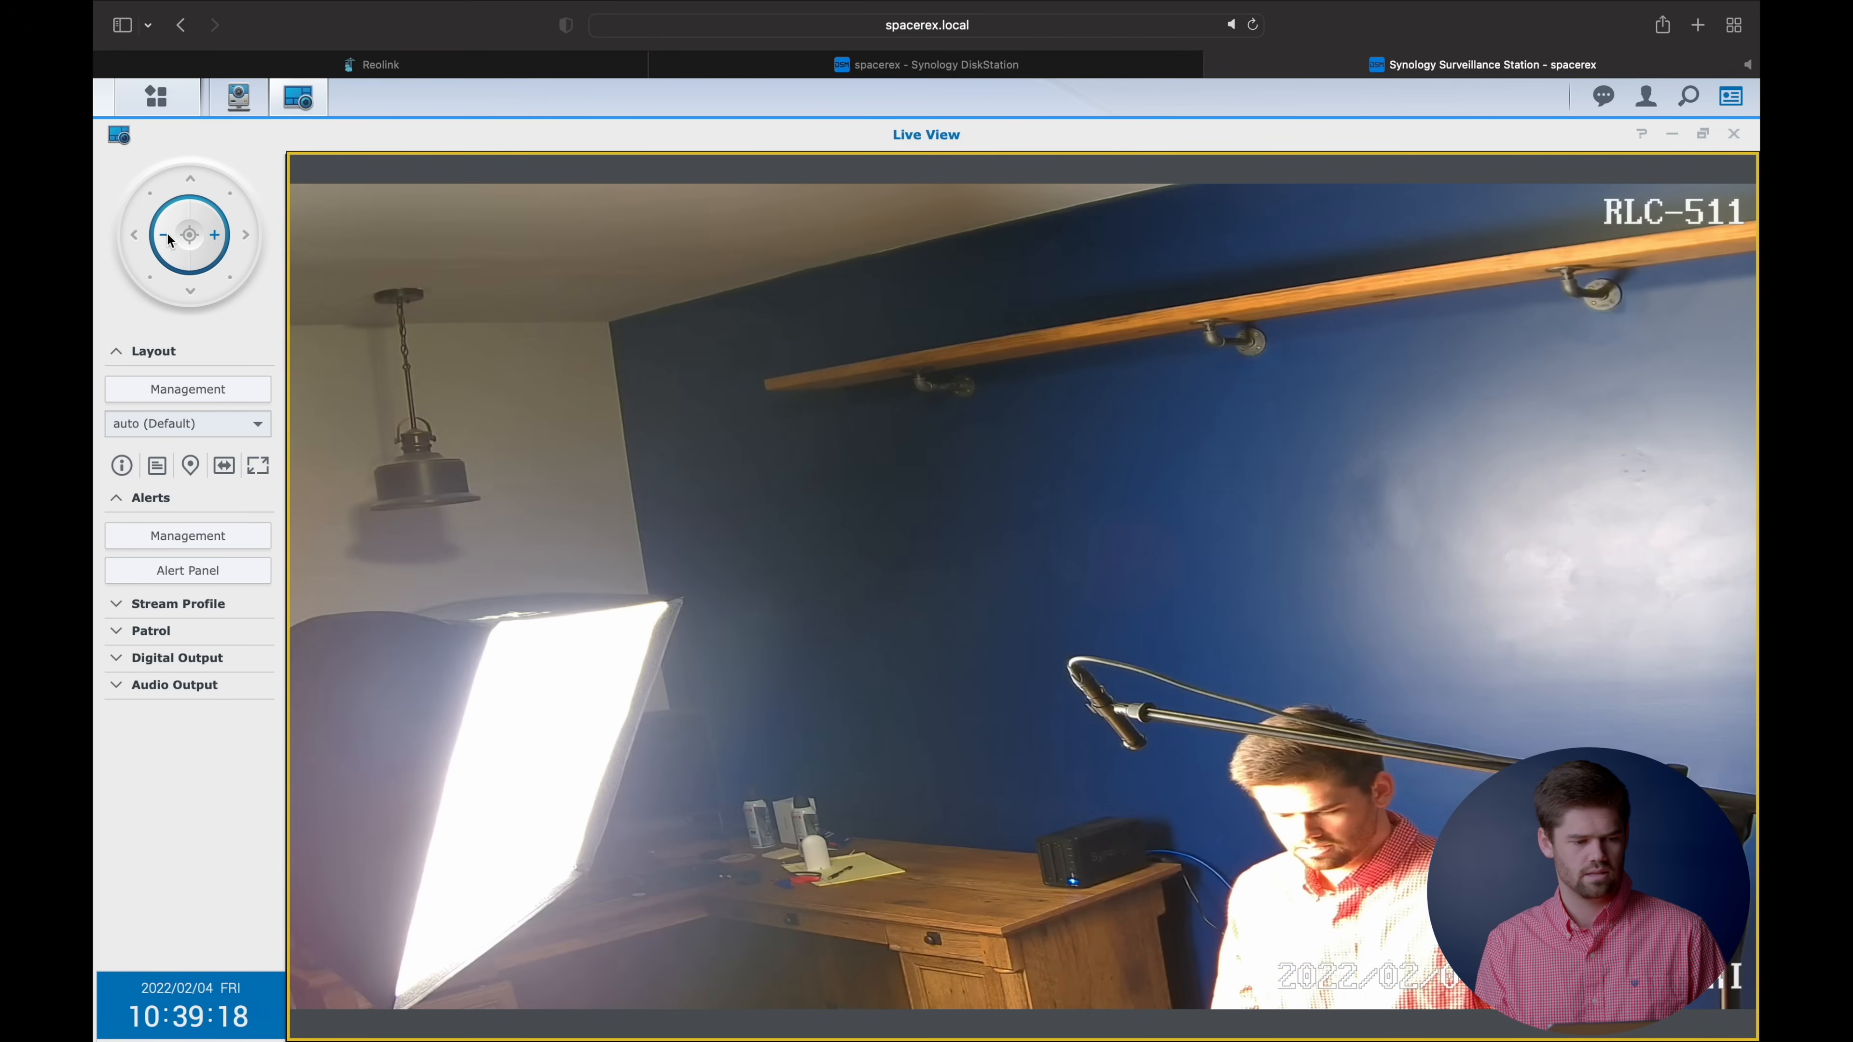
pyautogui.click(166, 233)
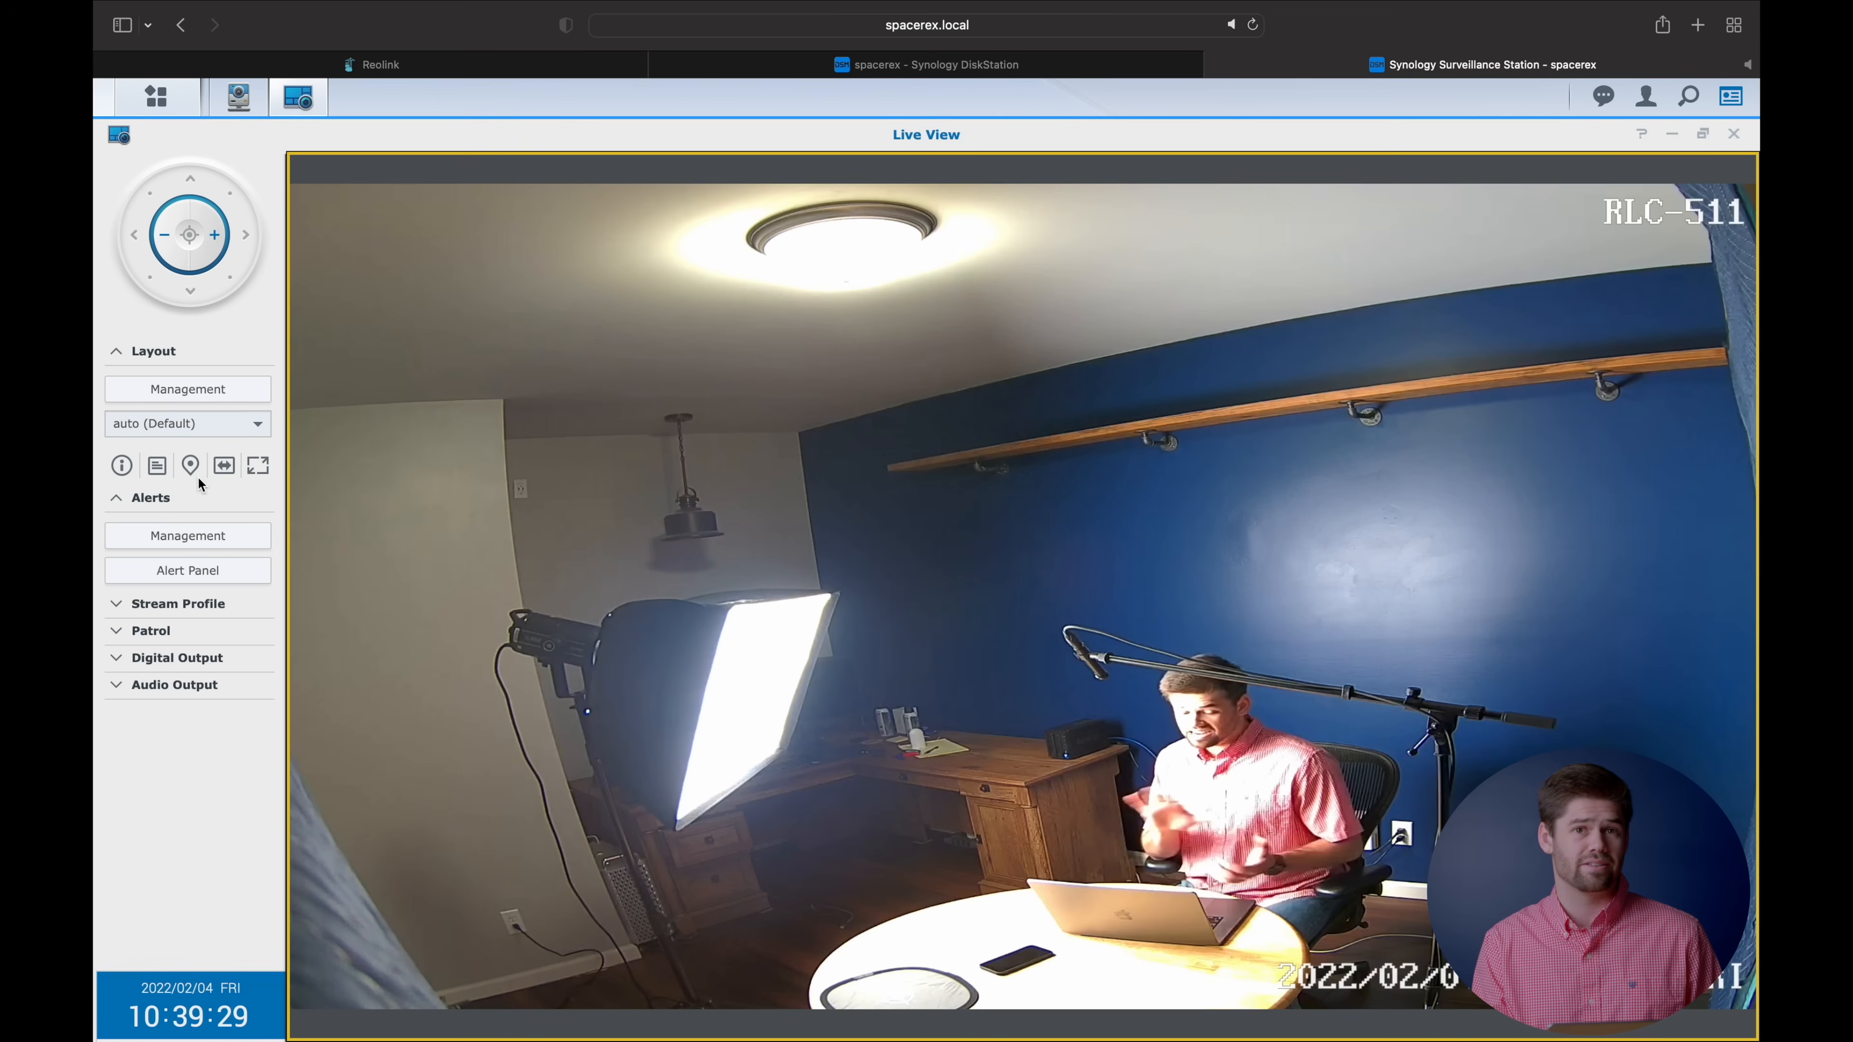
pyautogui.moveTo(992, 604)
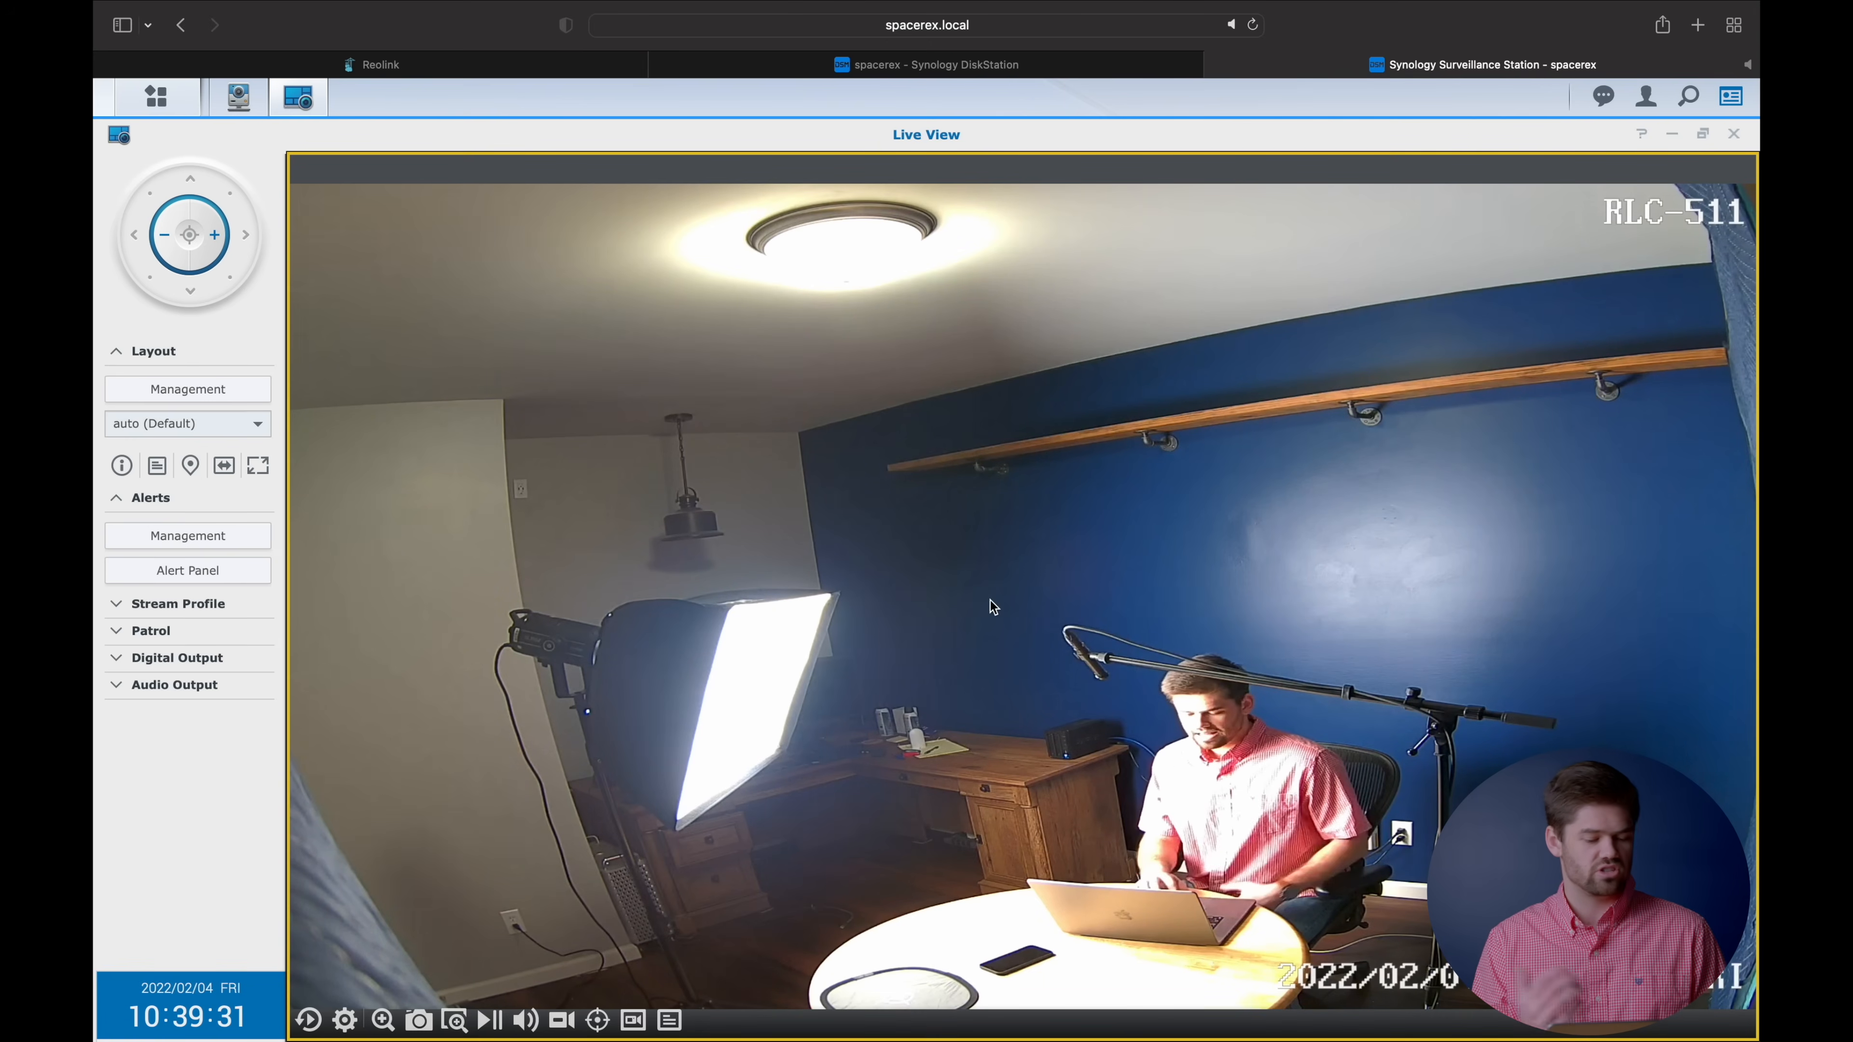
pyautogui.click(1733, 133)
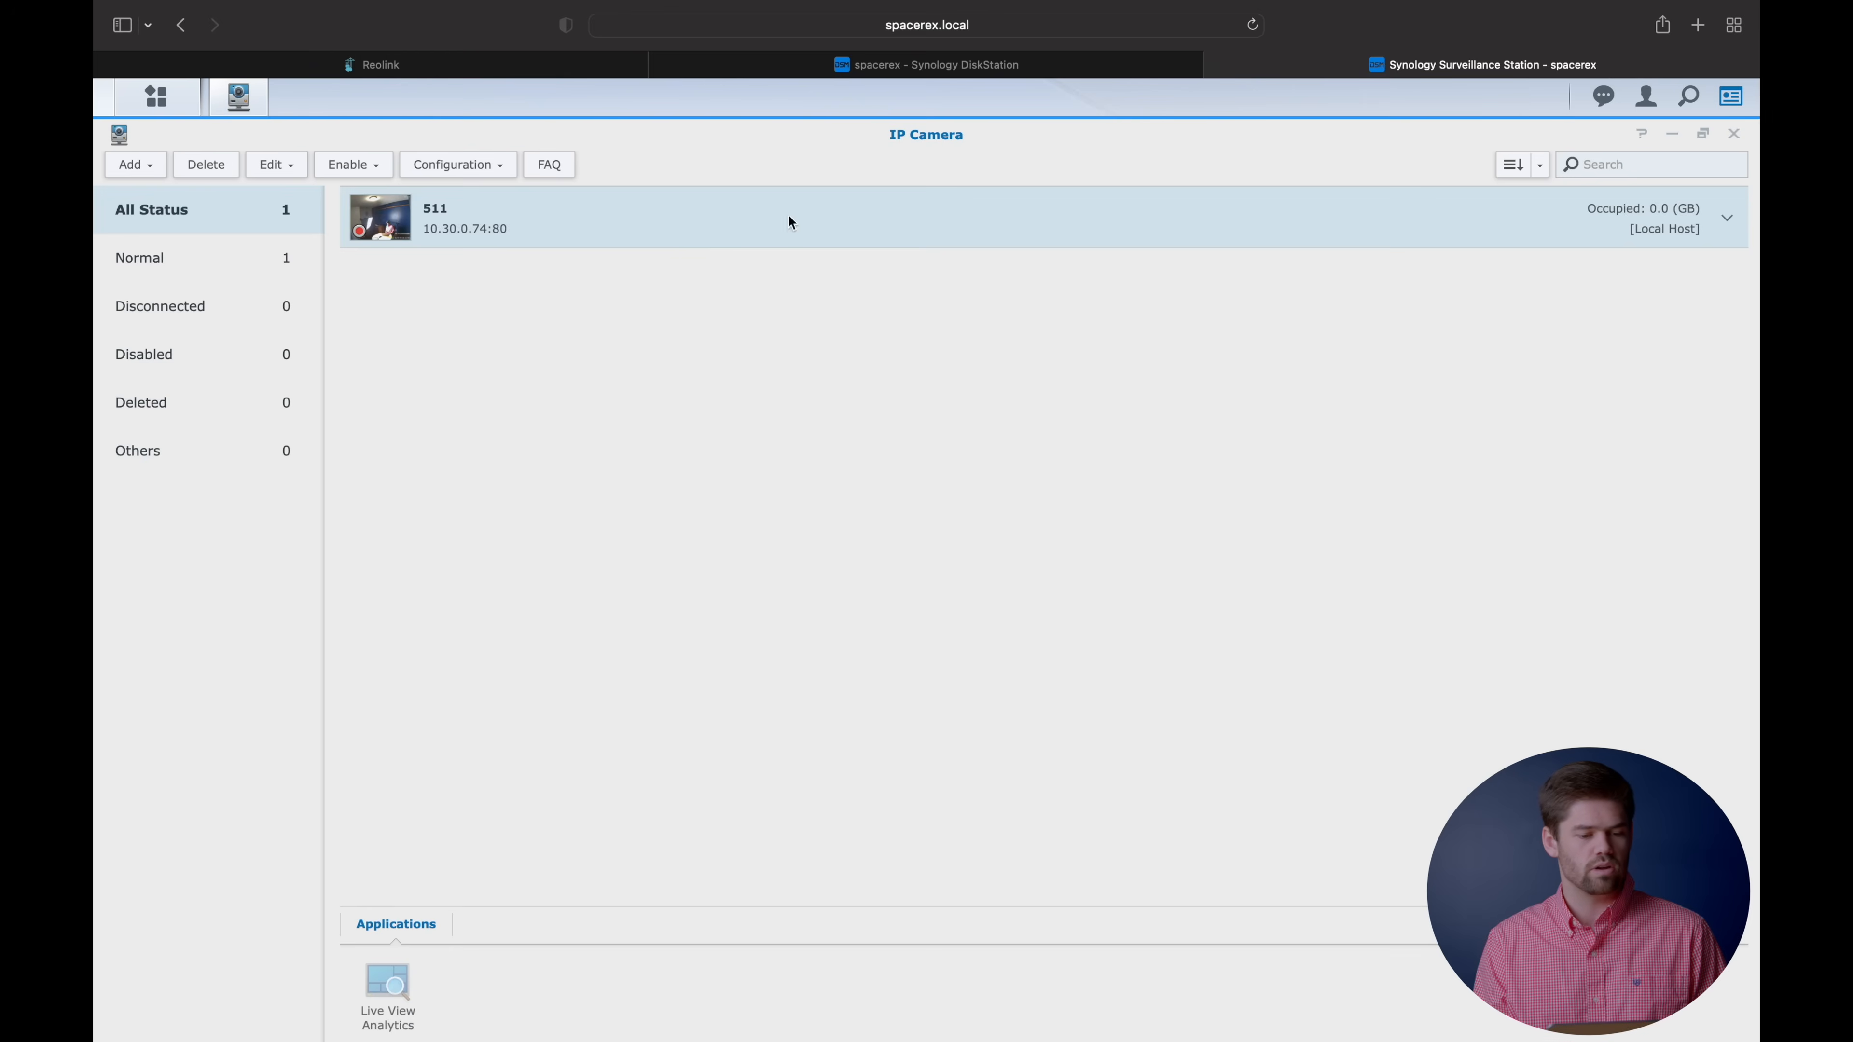
pyautogui.click(1733, 134)
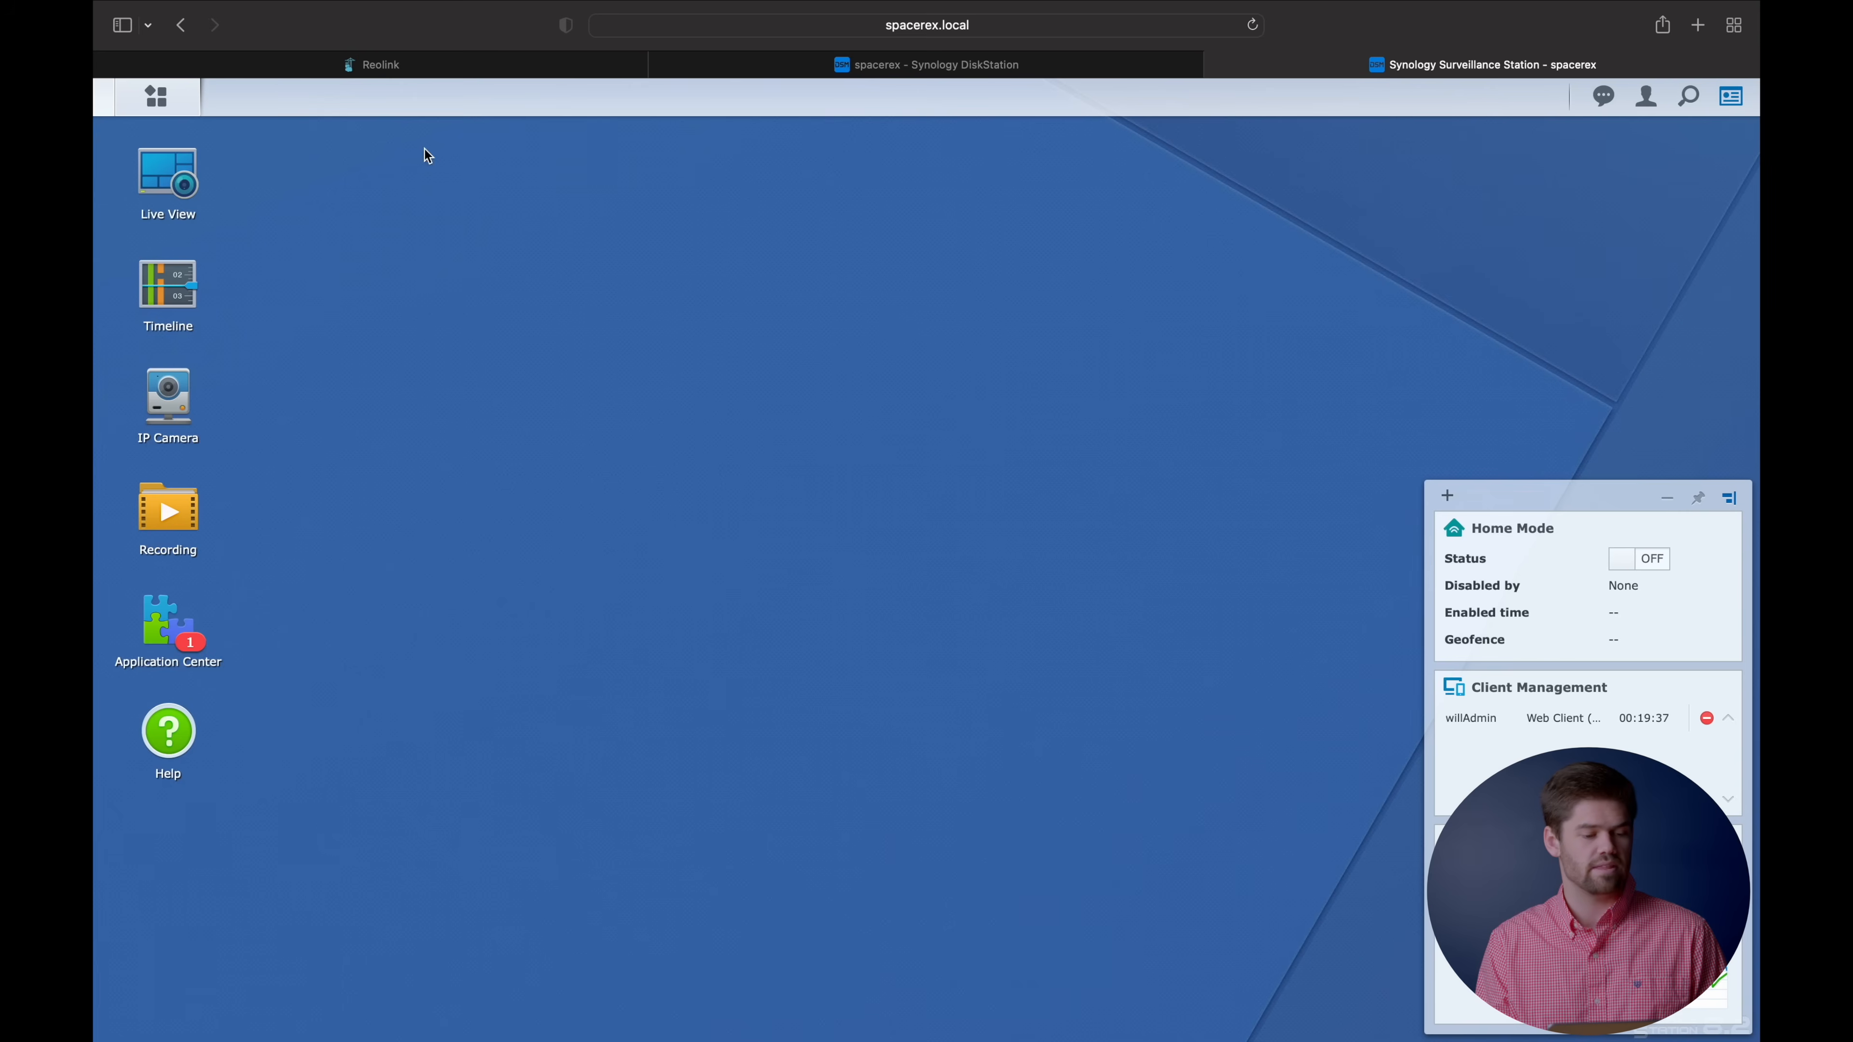
# Play back today's footage from around 10:36 in the Timeline, and close it.
pyautogui.click(142, 292)
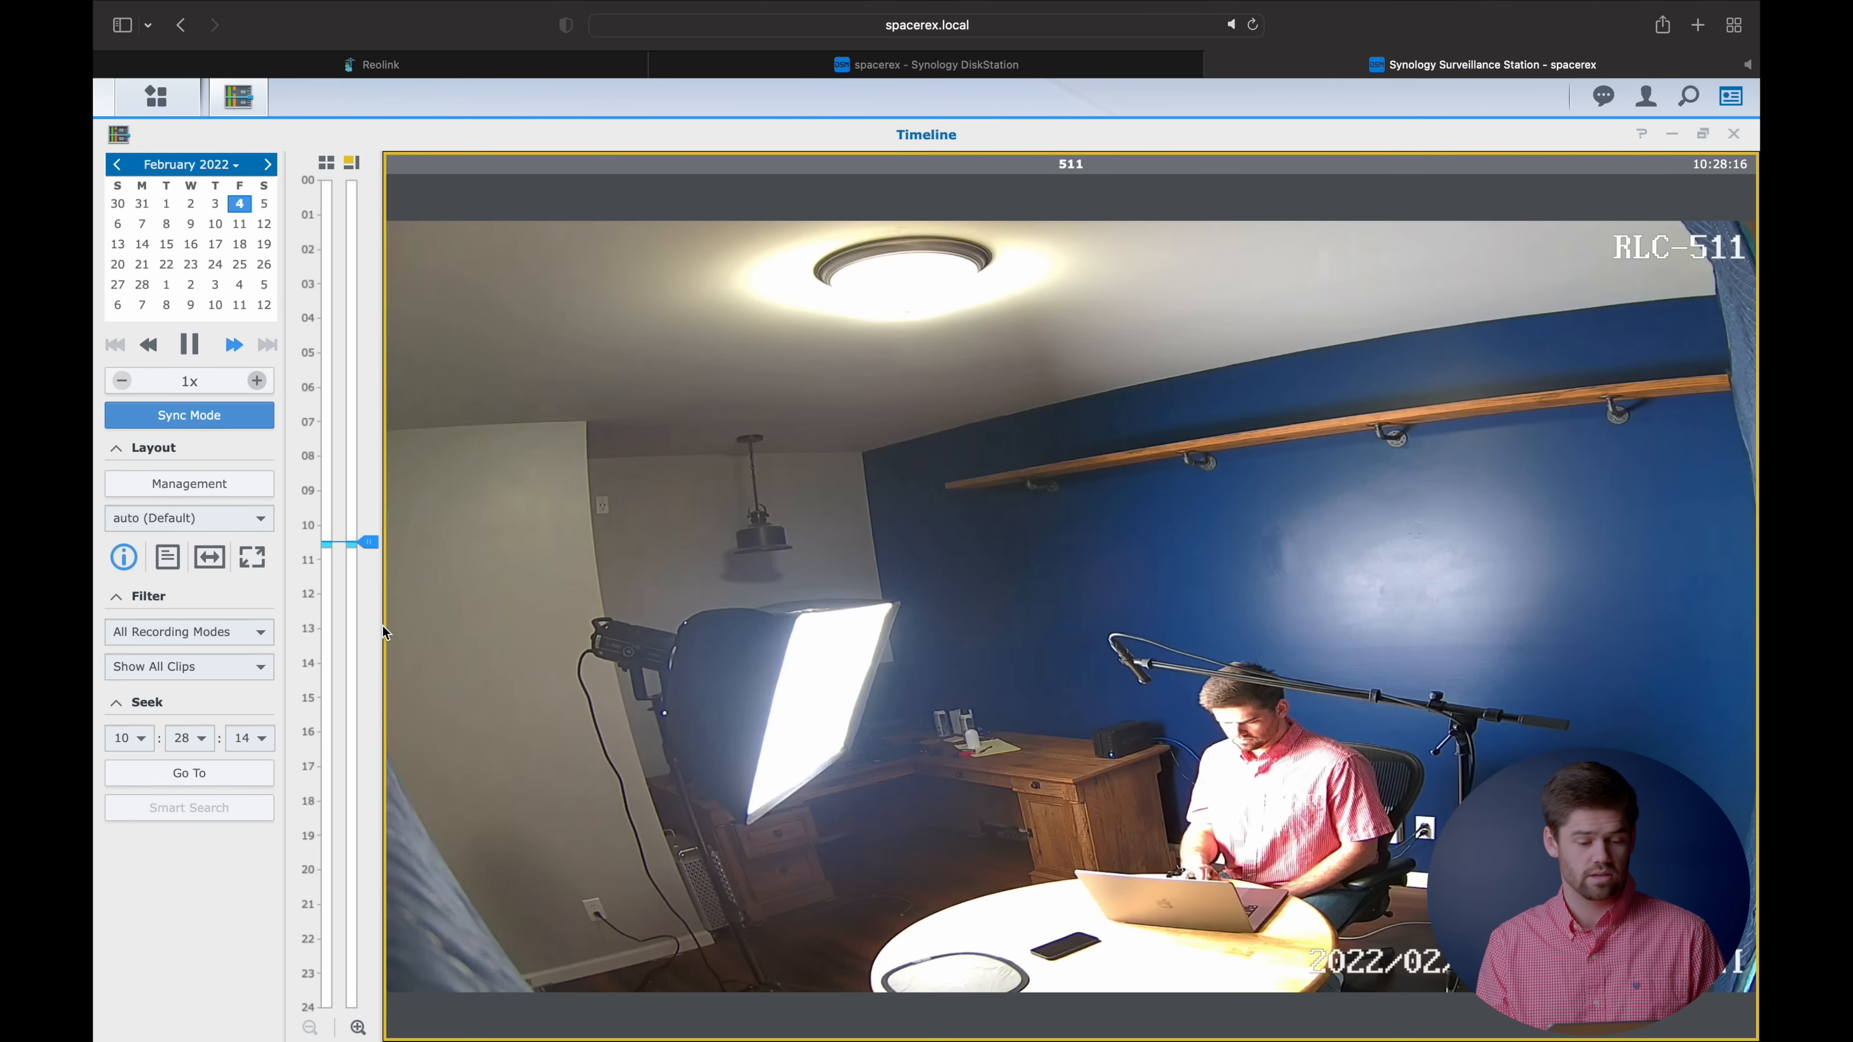
pyautogui.click(368, 545)
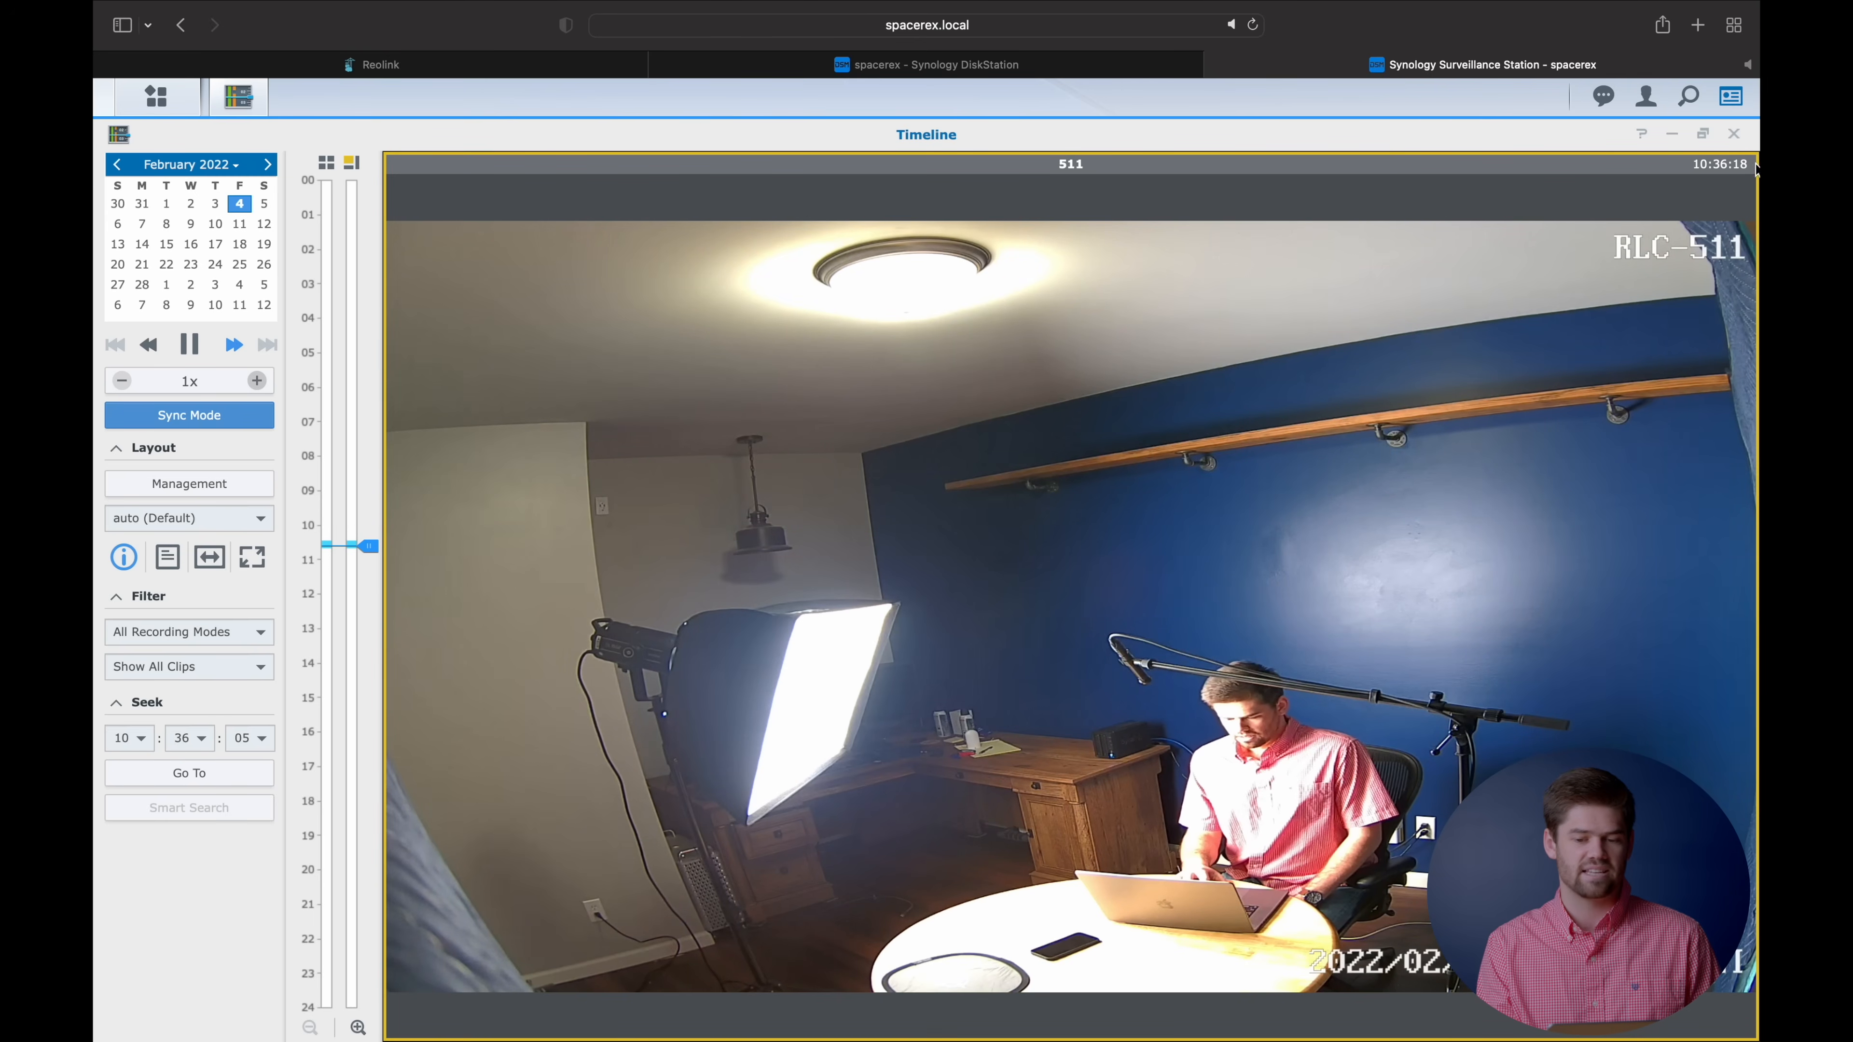
pyautogui.click(1737, 137)
pyautogui.click(171, 515)
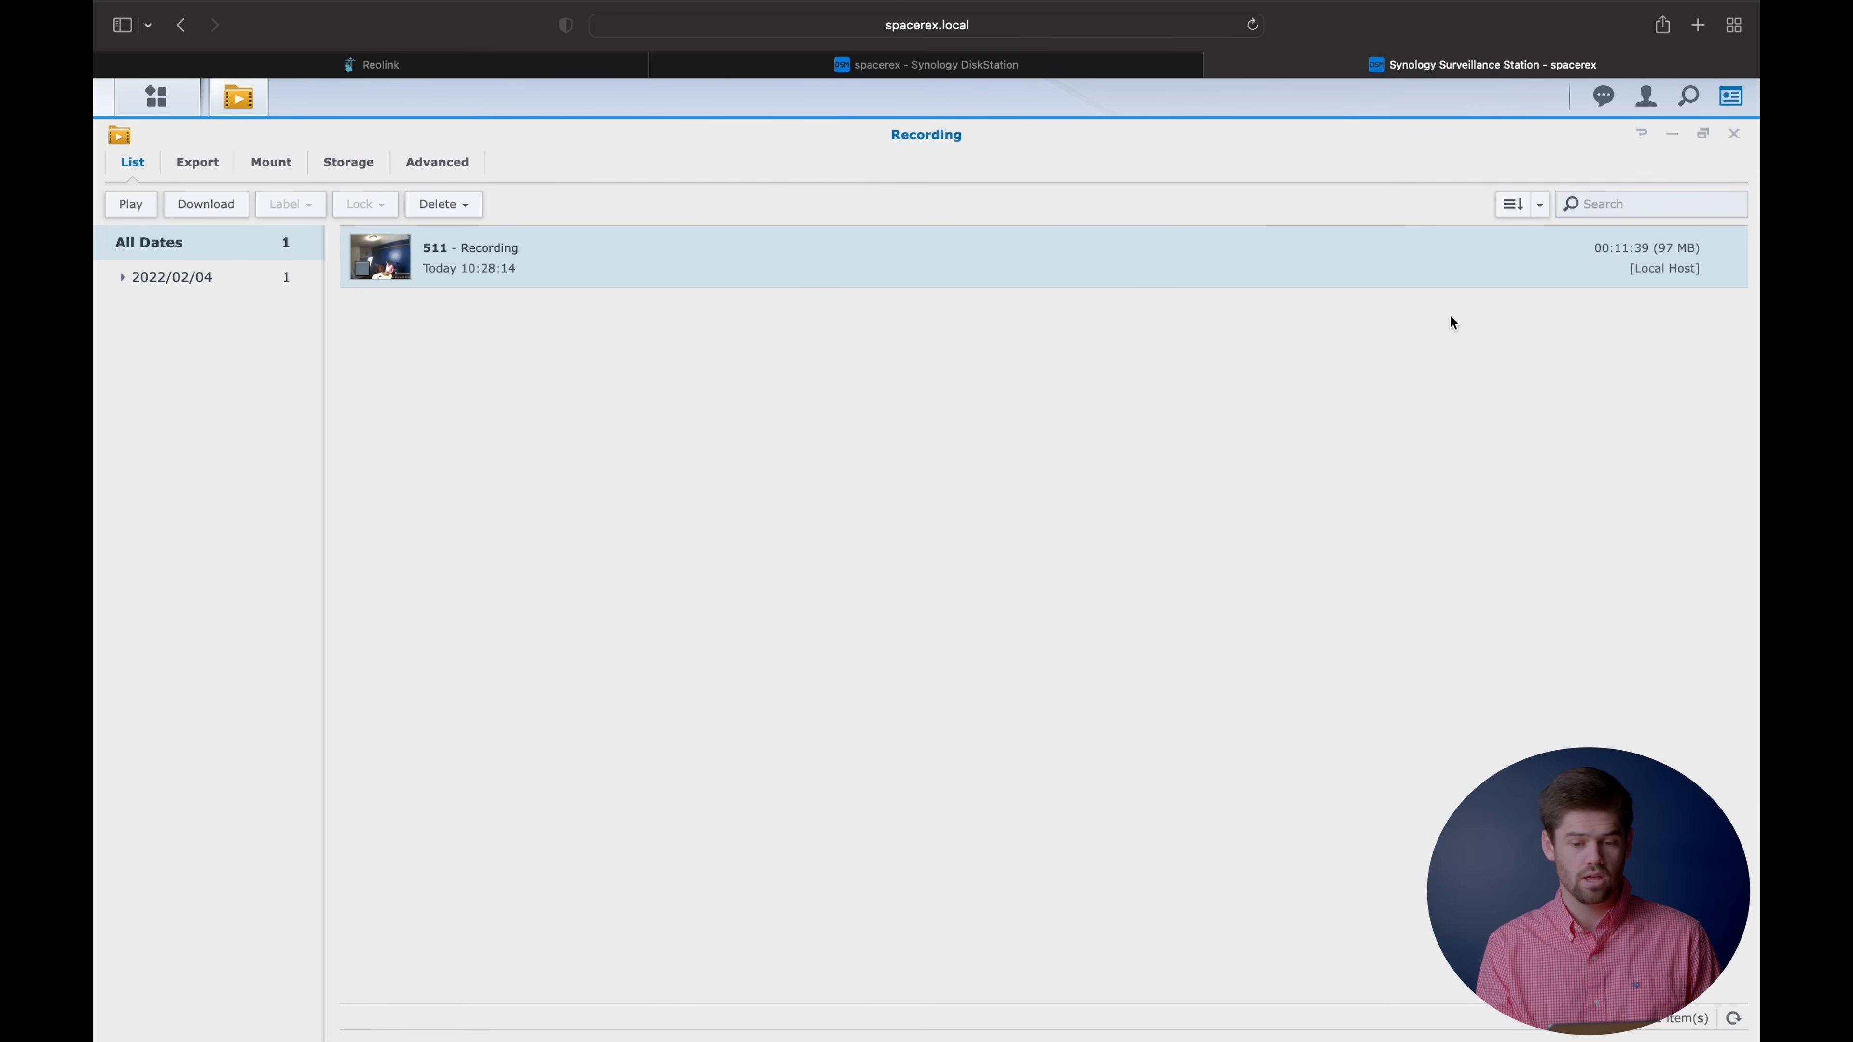
pyautogui.click(205, 204)
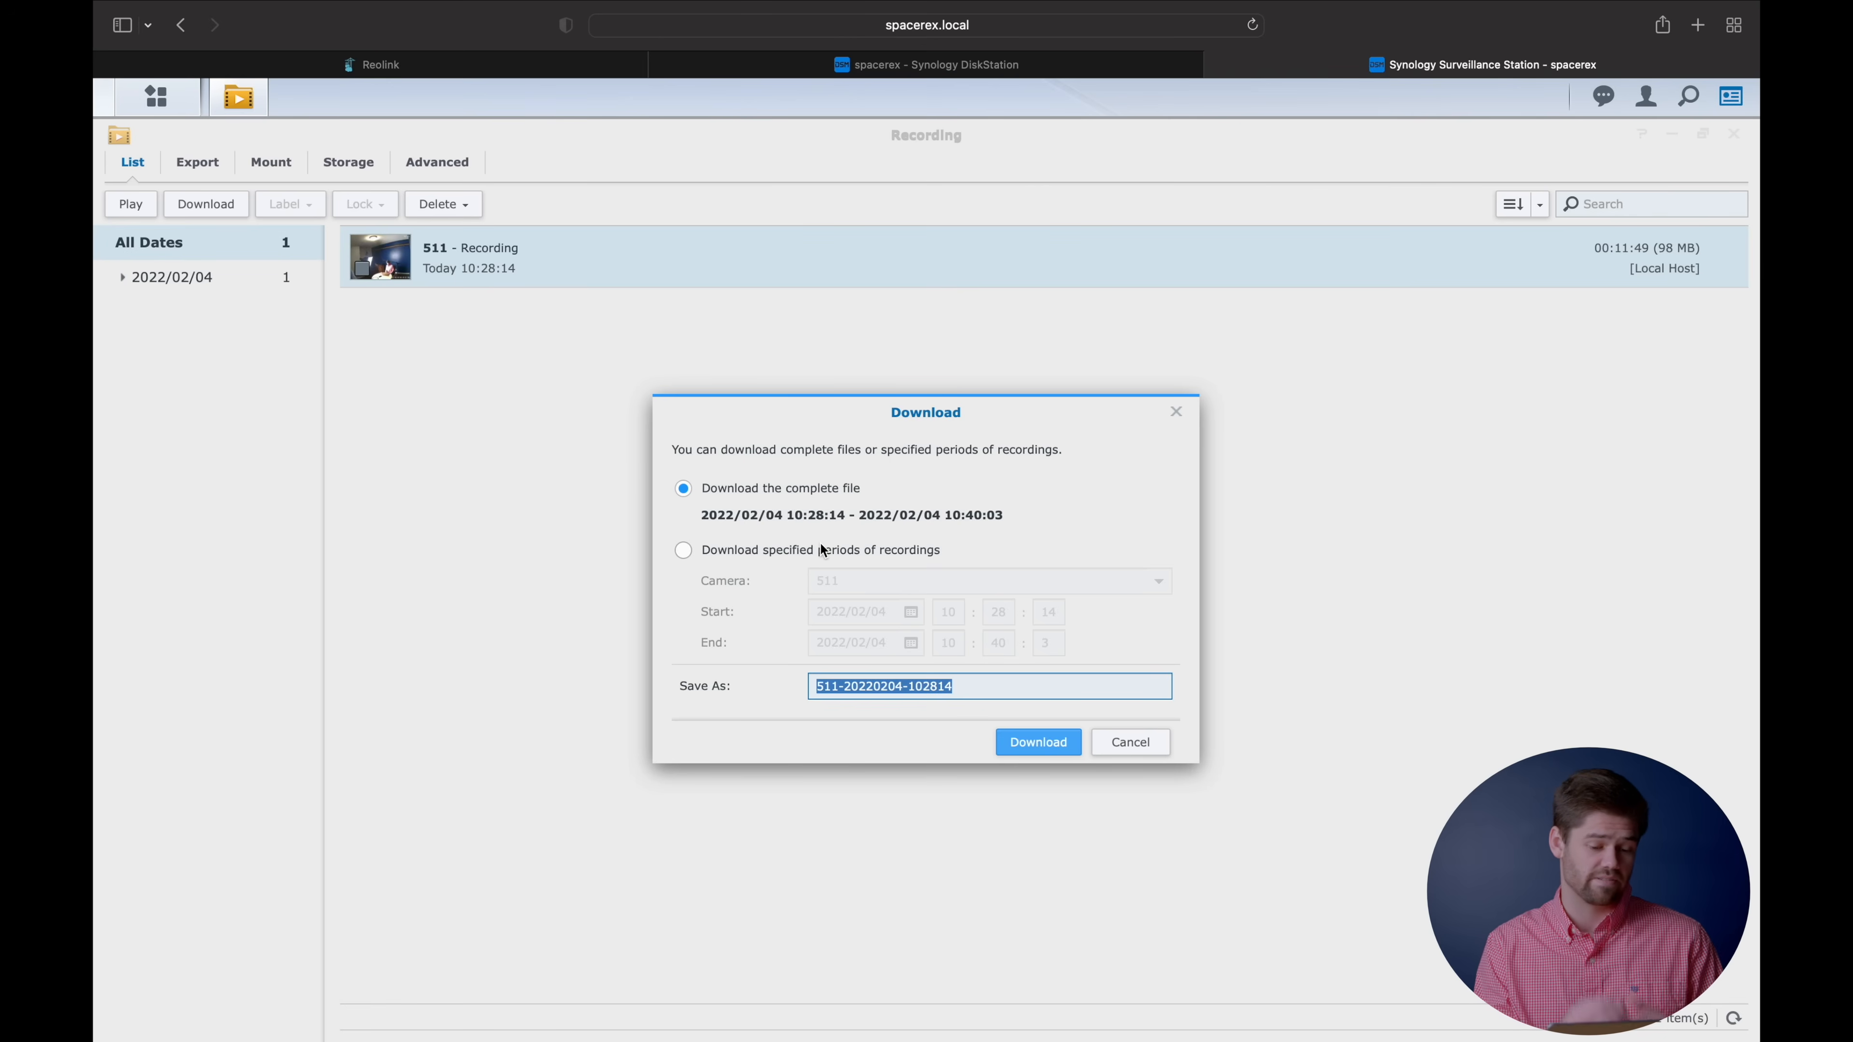
pyautogui.click(1039, 736)
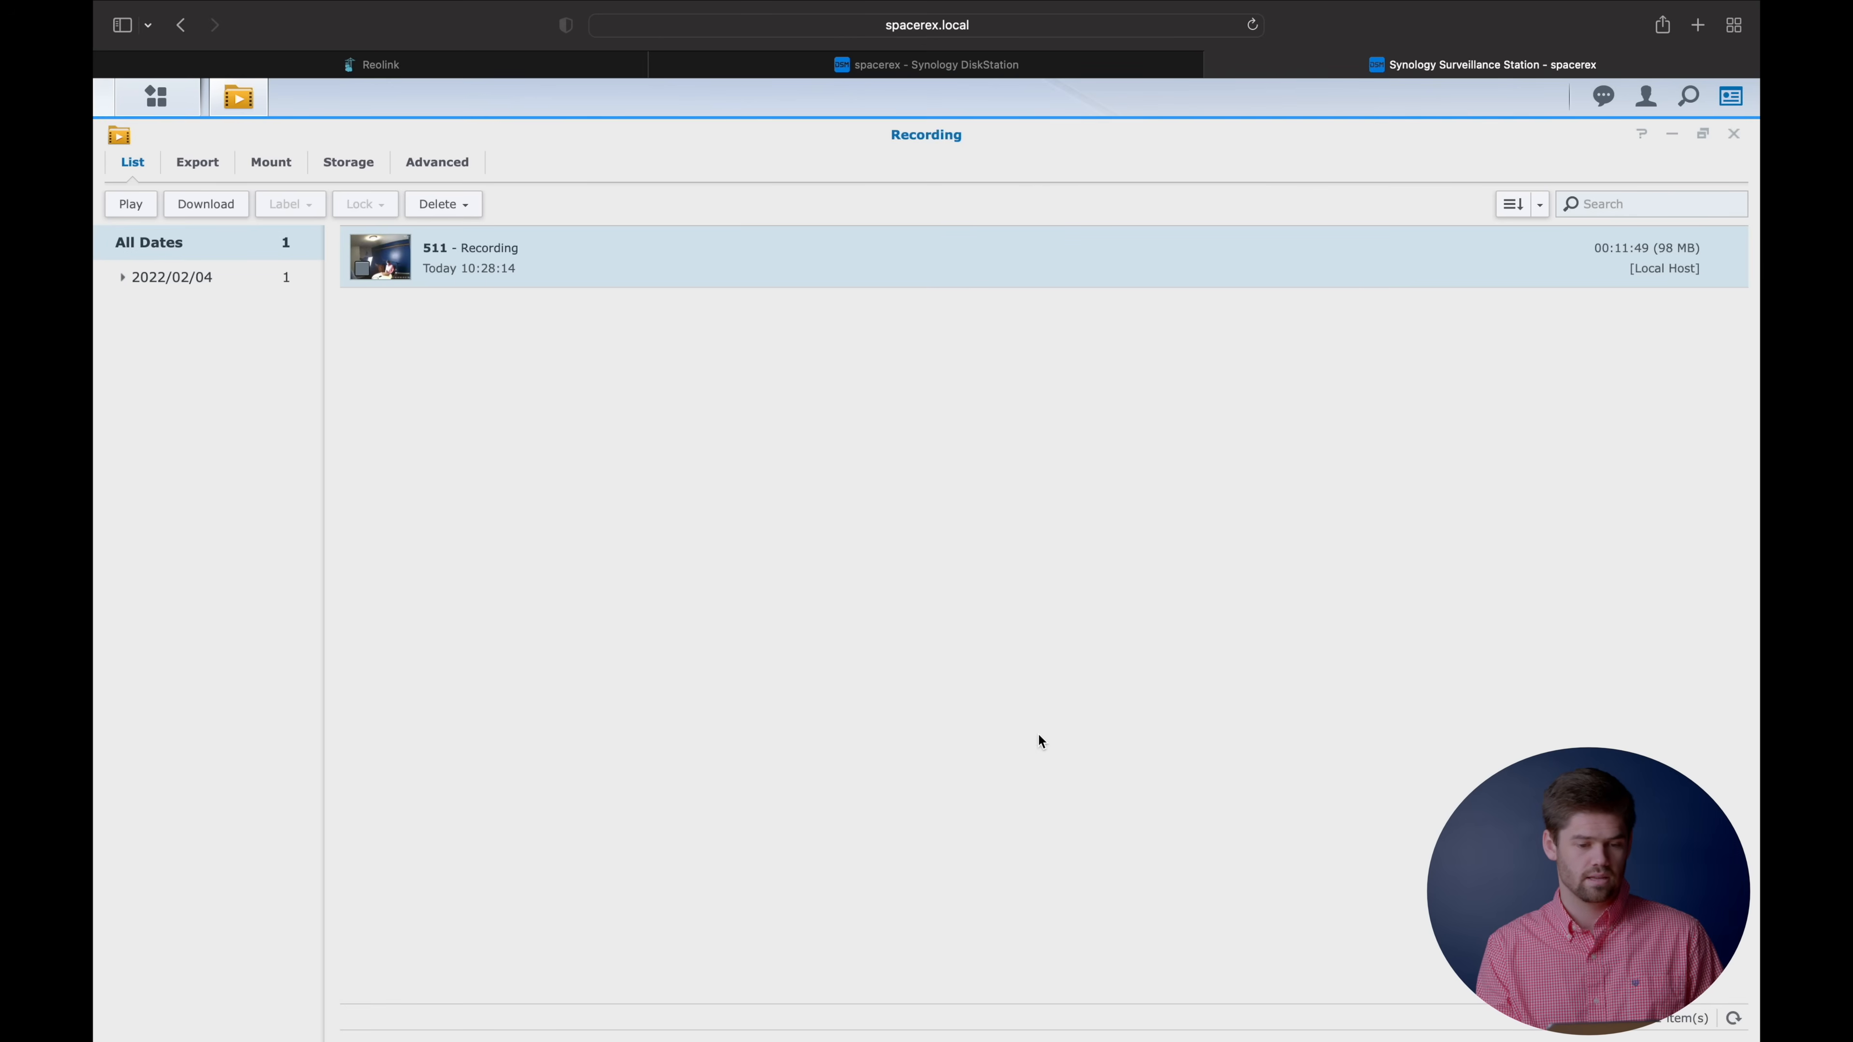
pyautogui.click(1095, 575)
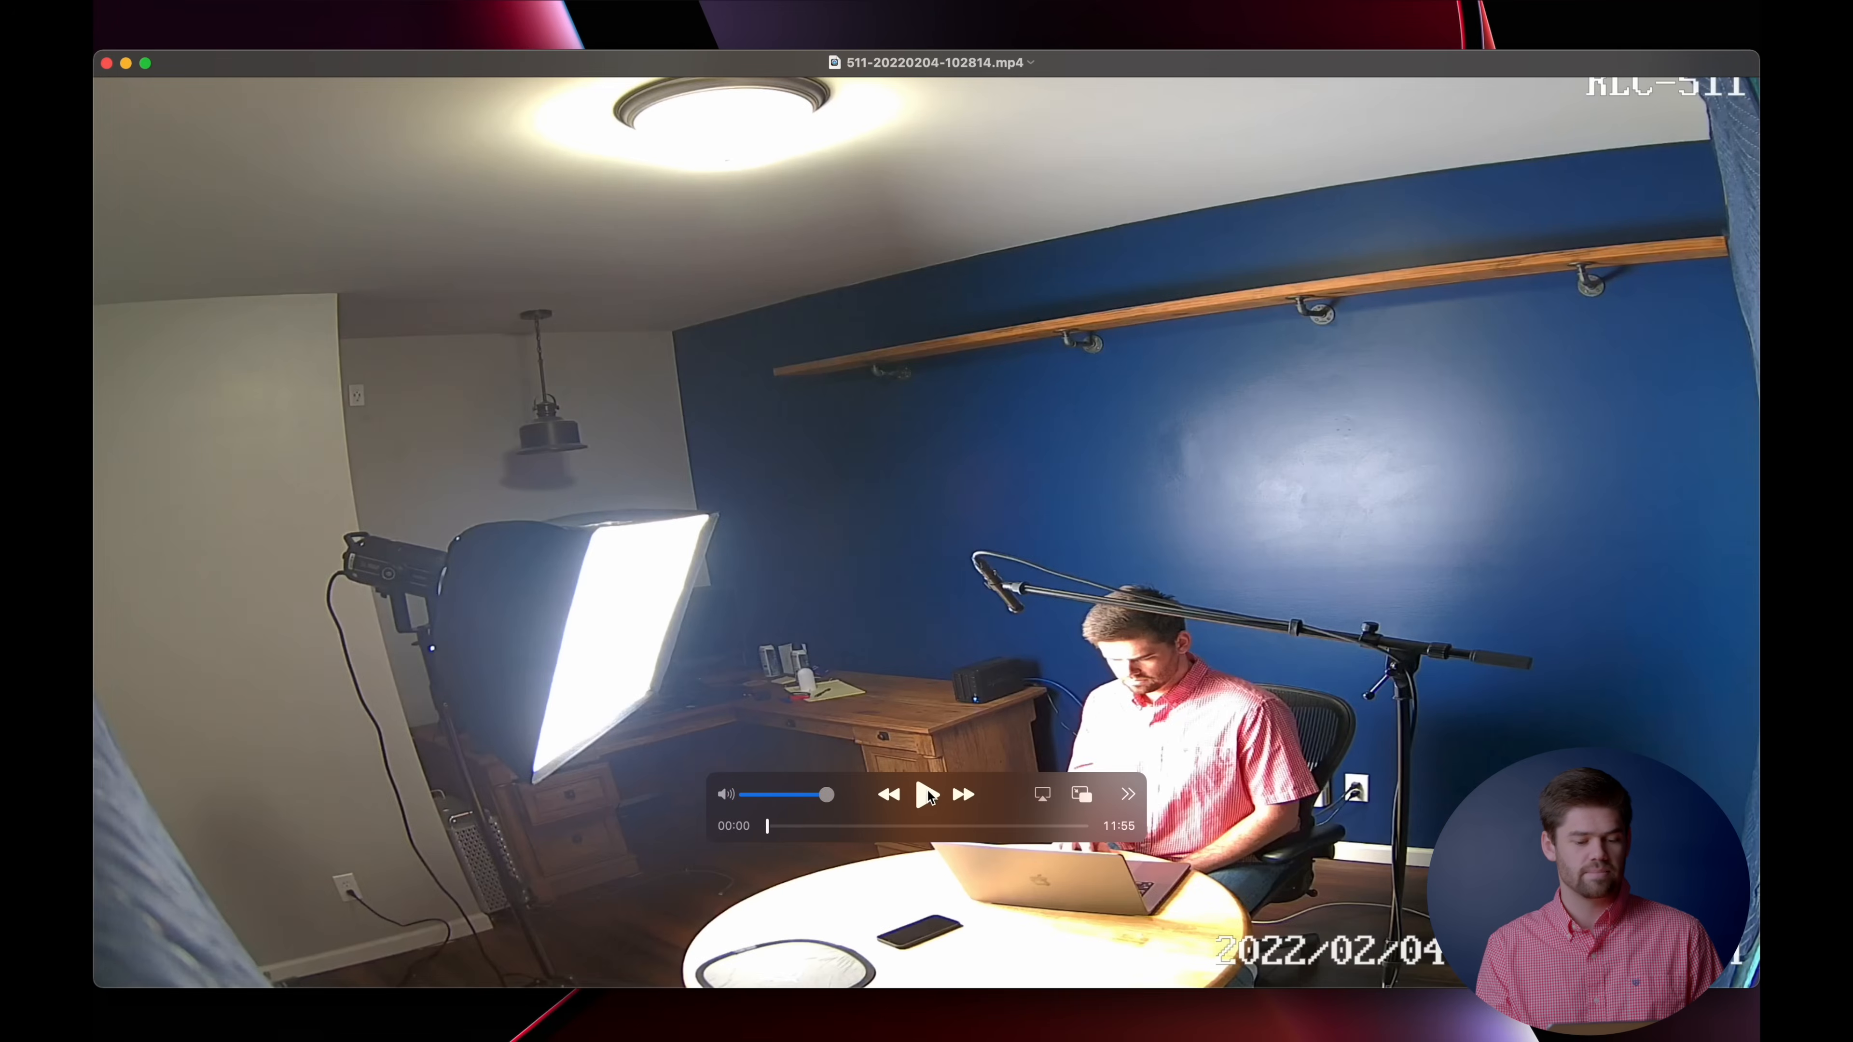
pyautogui.click(818, 827)
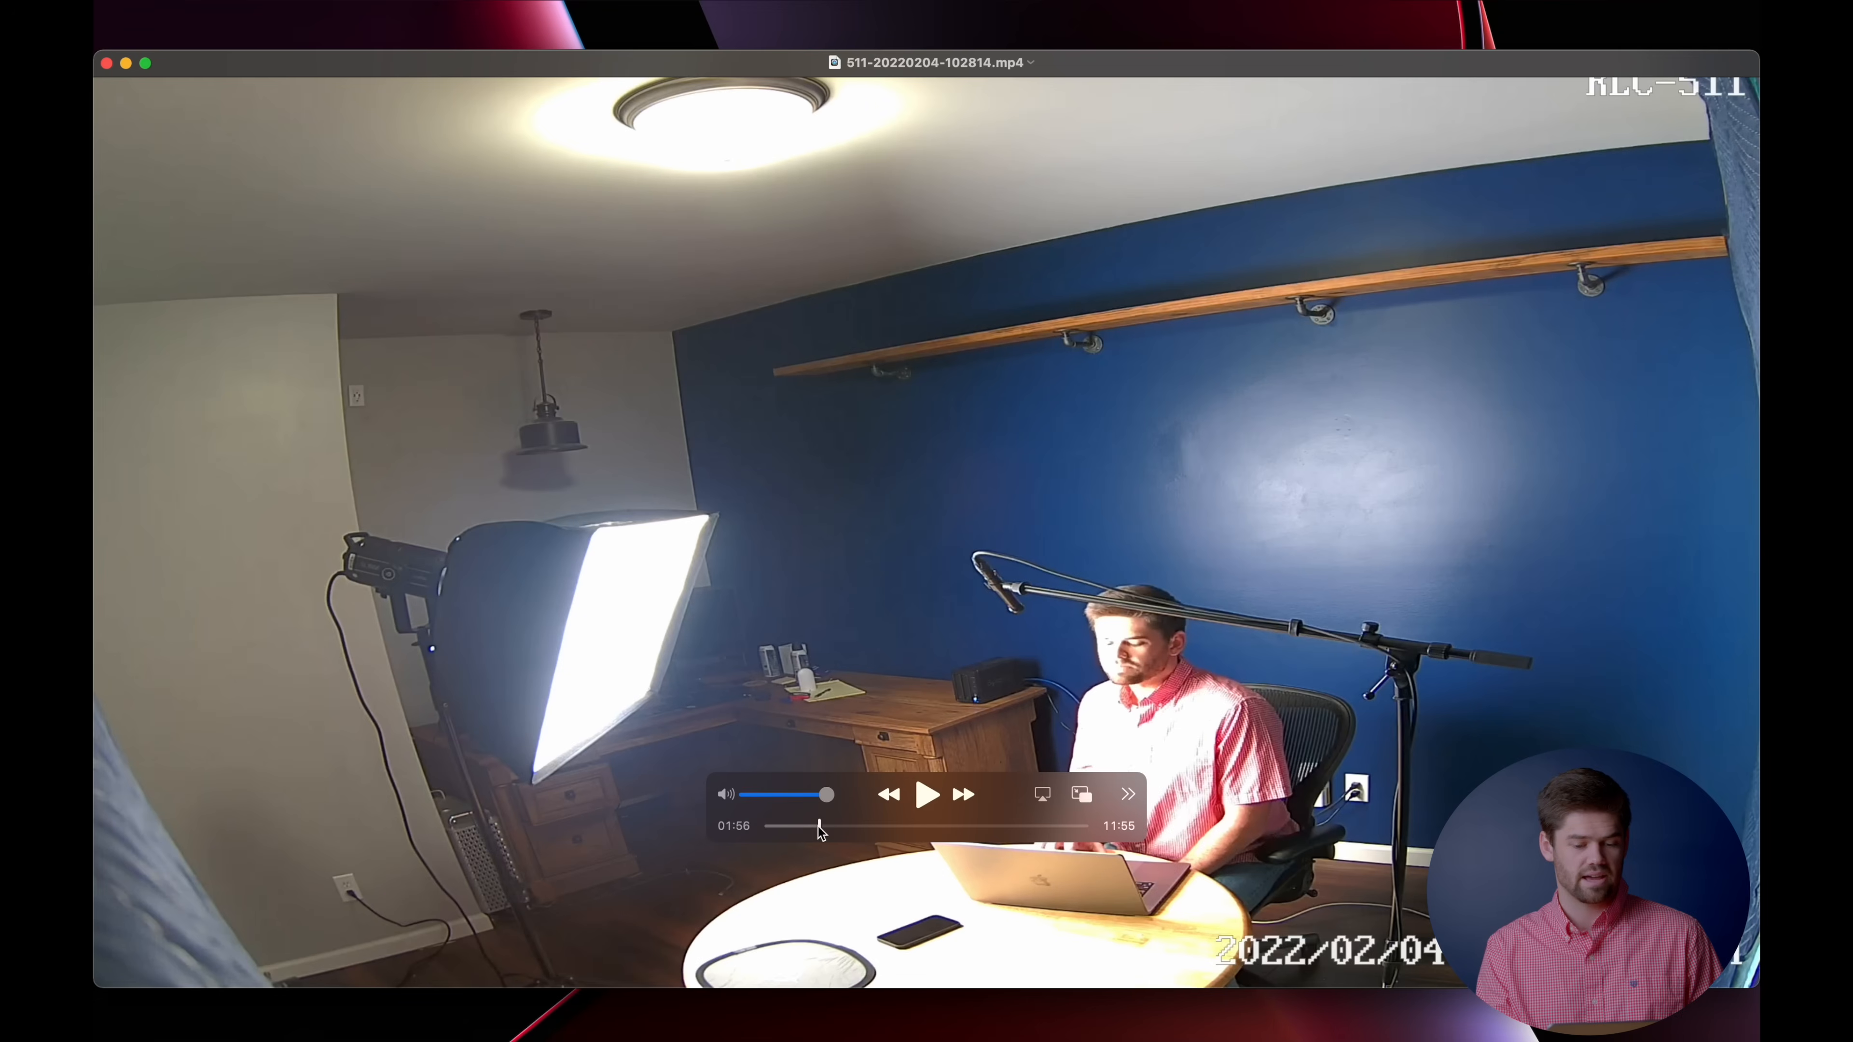
pyautogui.moveTo(818, 827)
pyautogui.mouseDown()
pyautogui.moveTo(1053, 829)
pyautogui.moveTo(791, 842)
pyautogui.moveTo(825, 839)
pyautogui.mouseUp()
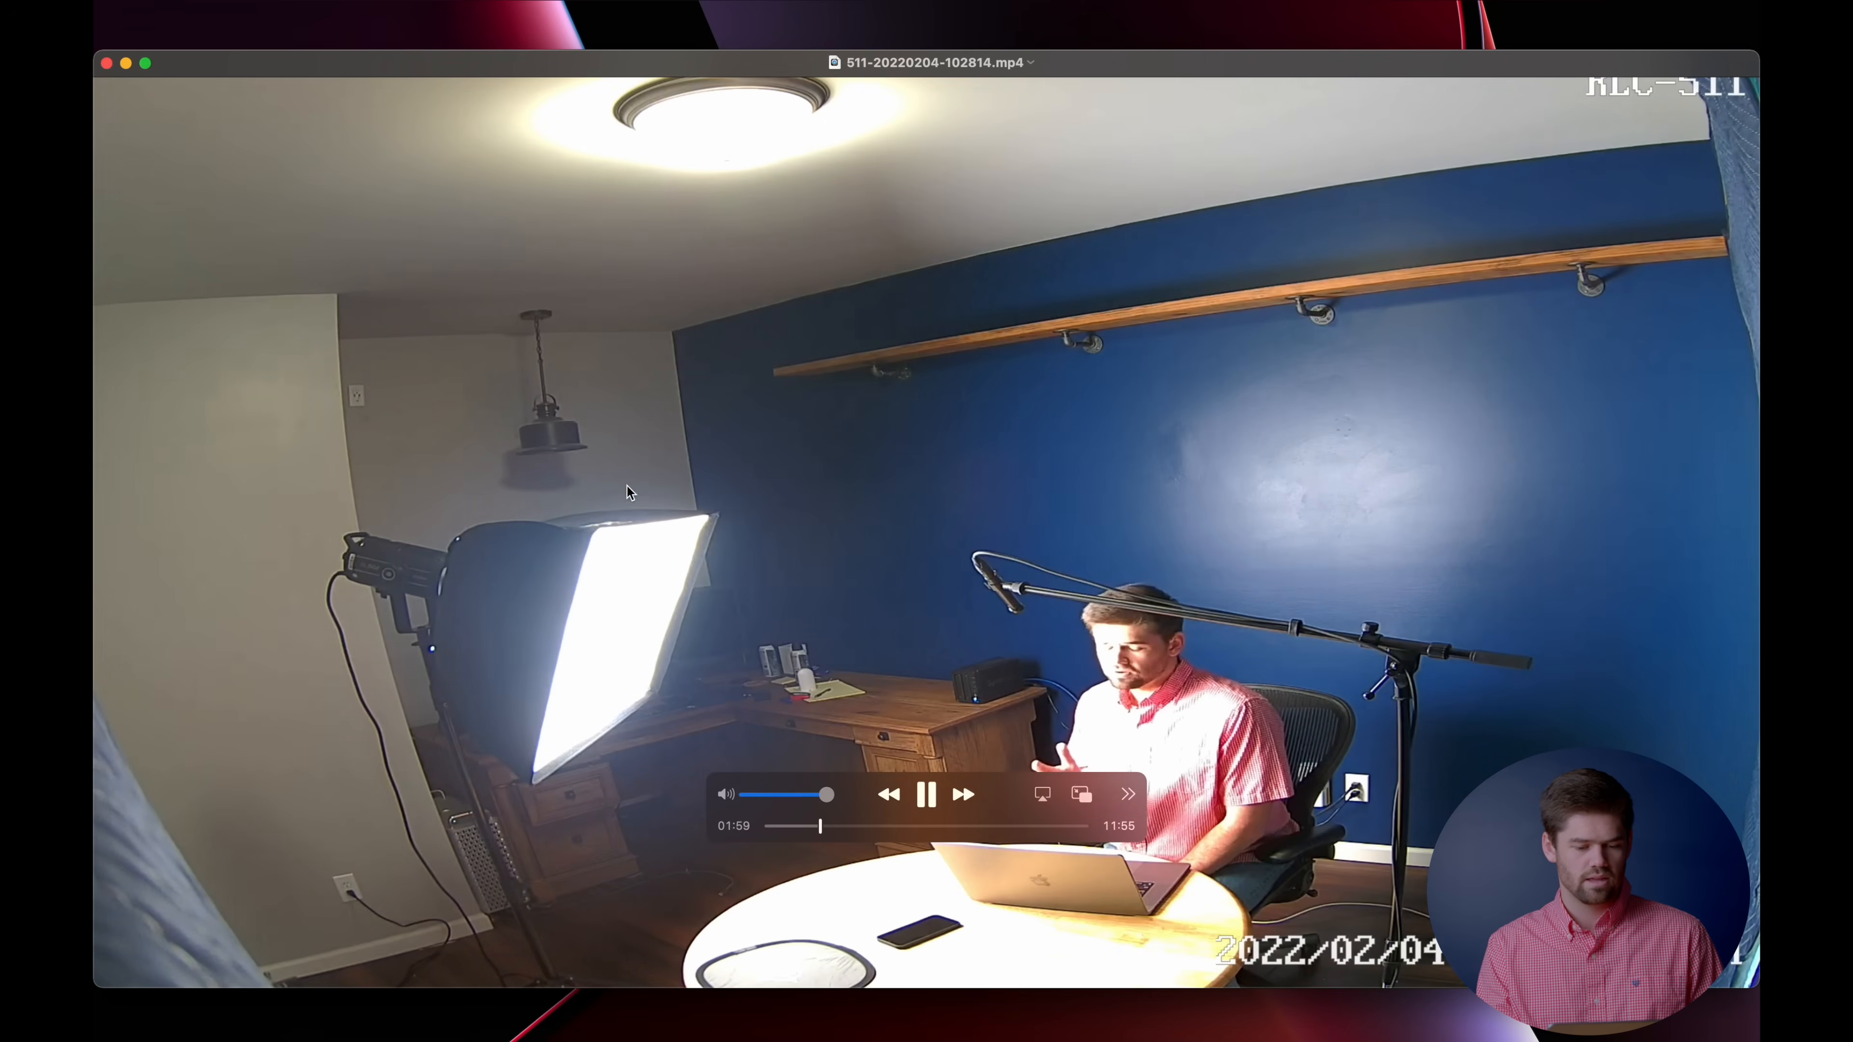
pyautogui.click(928, 799)
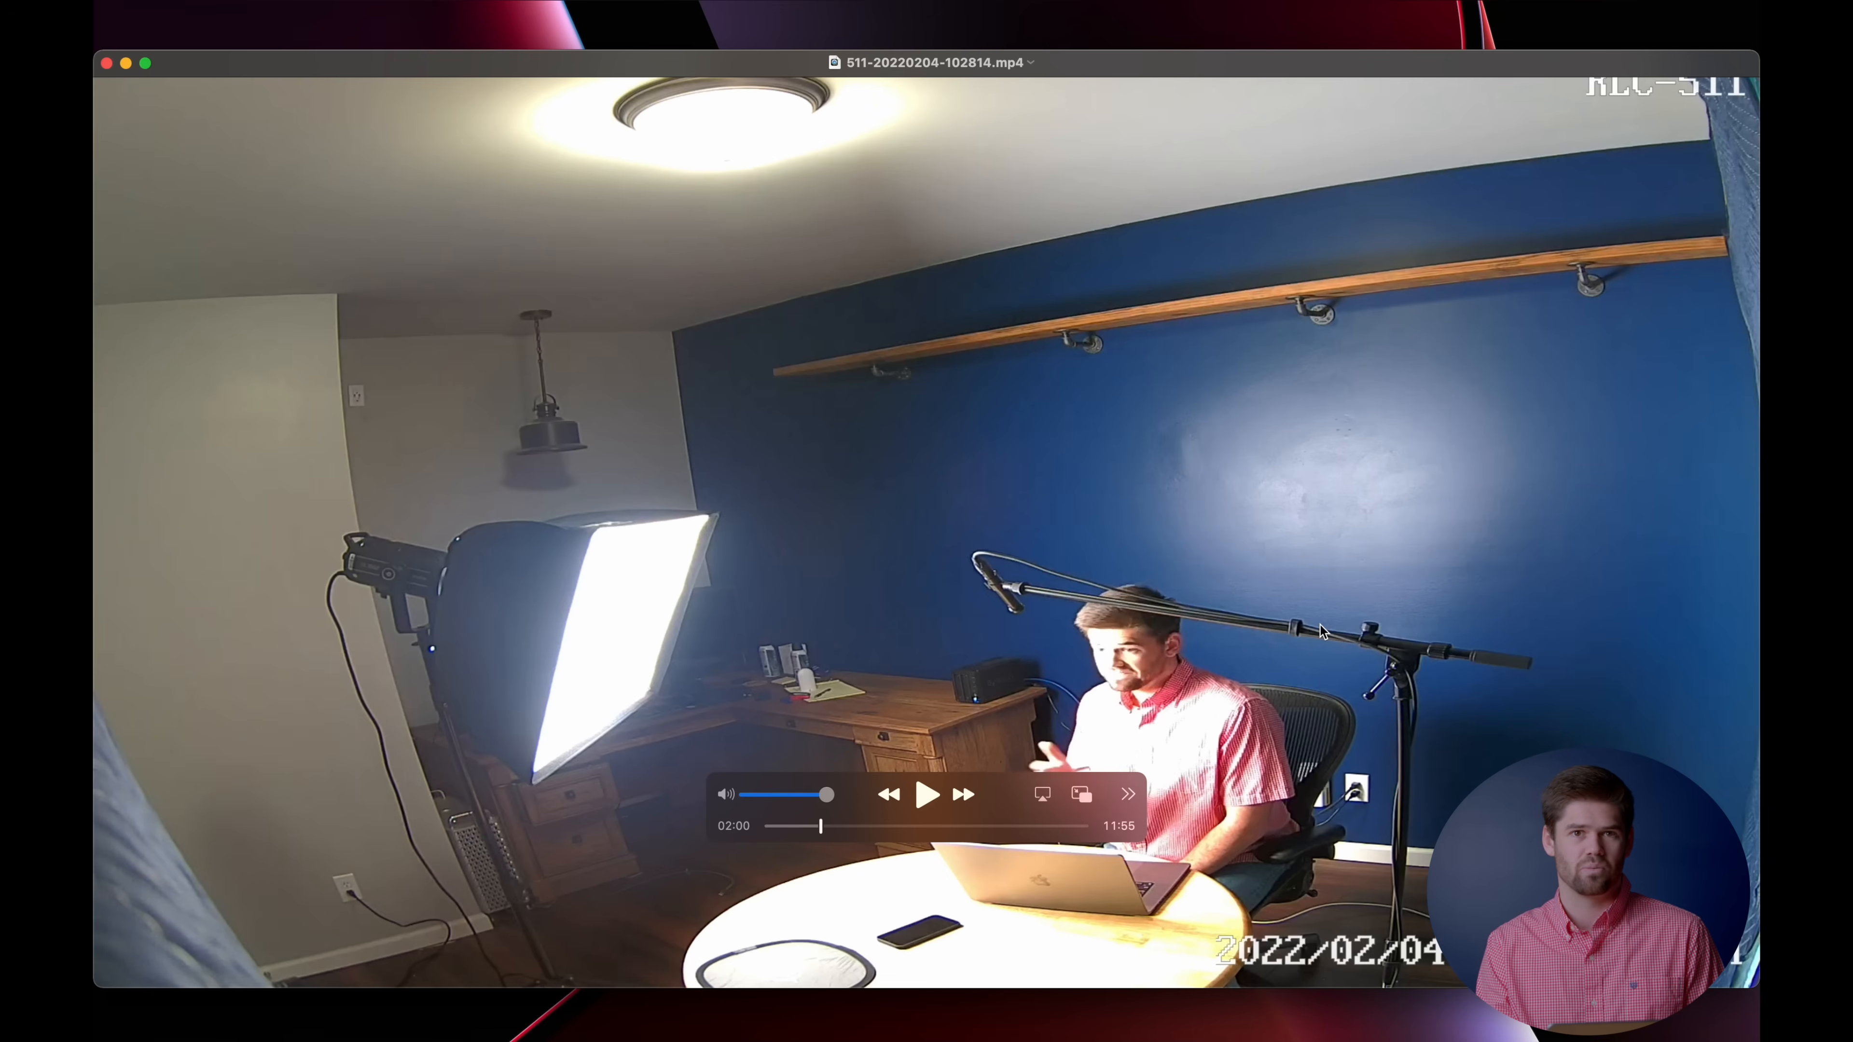
pyautogui.press('space')
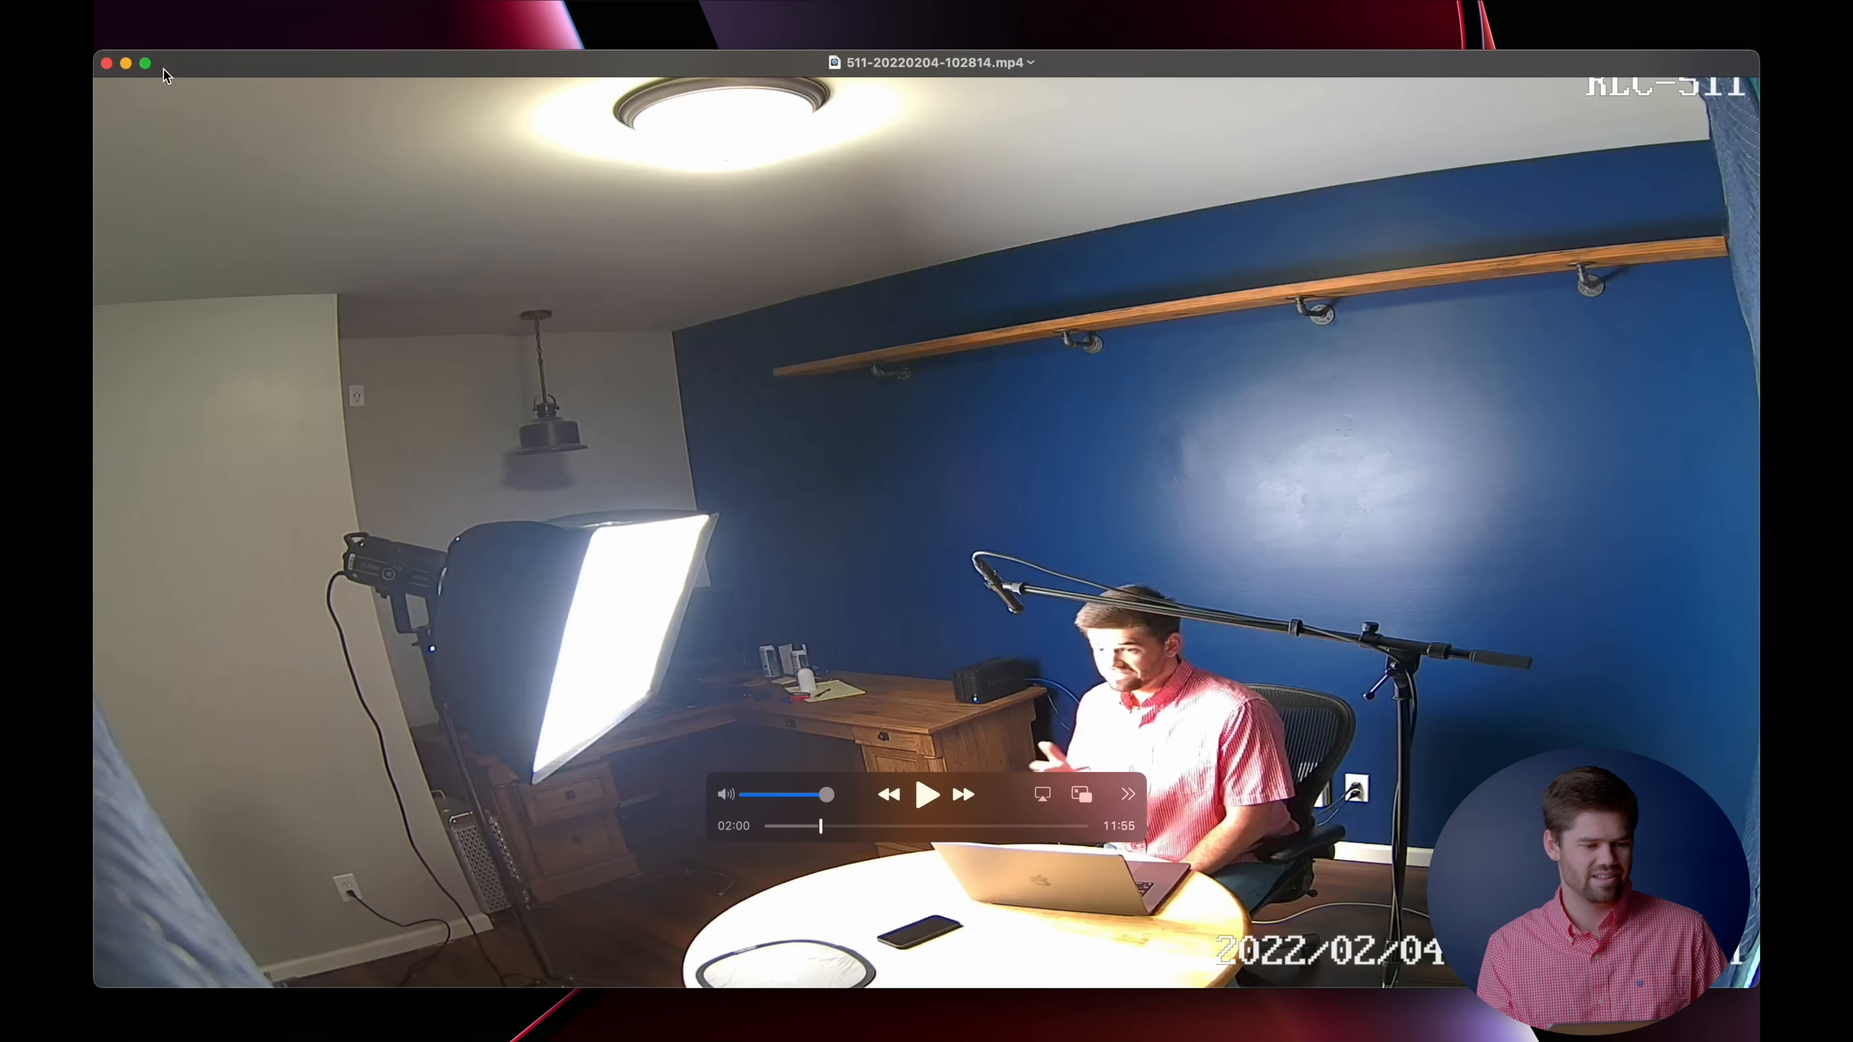
pyautogui.click(107, 64)
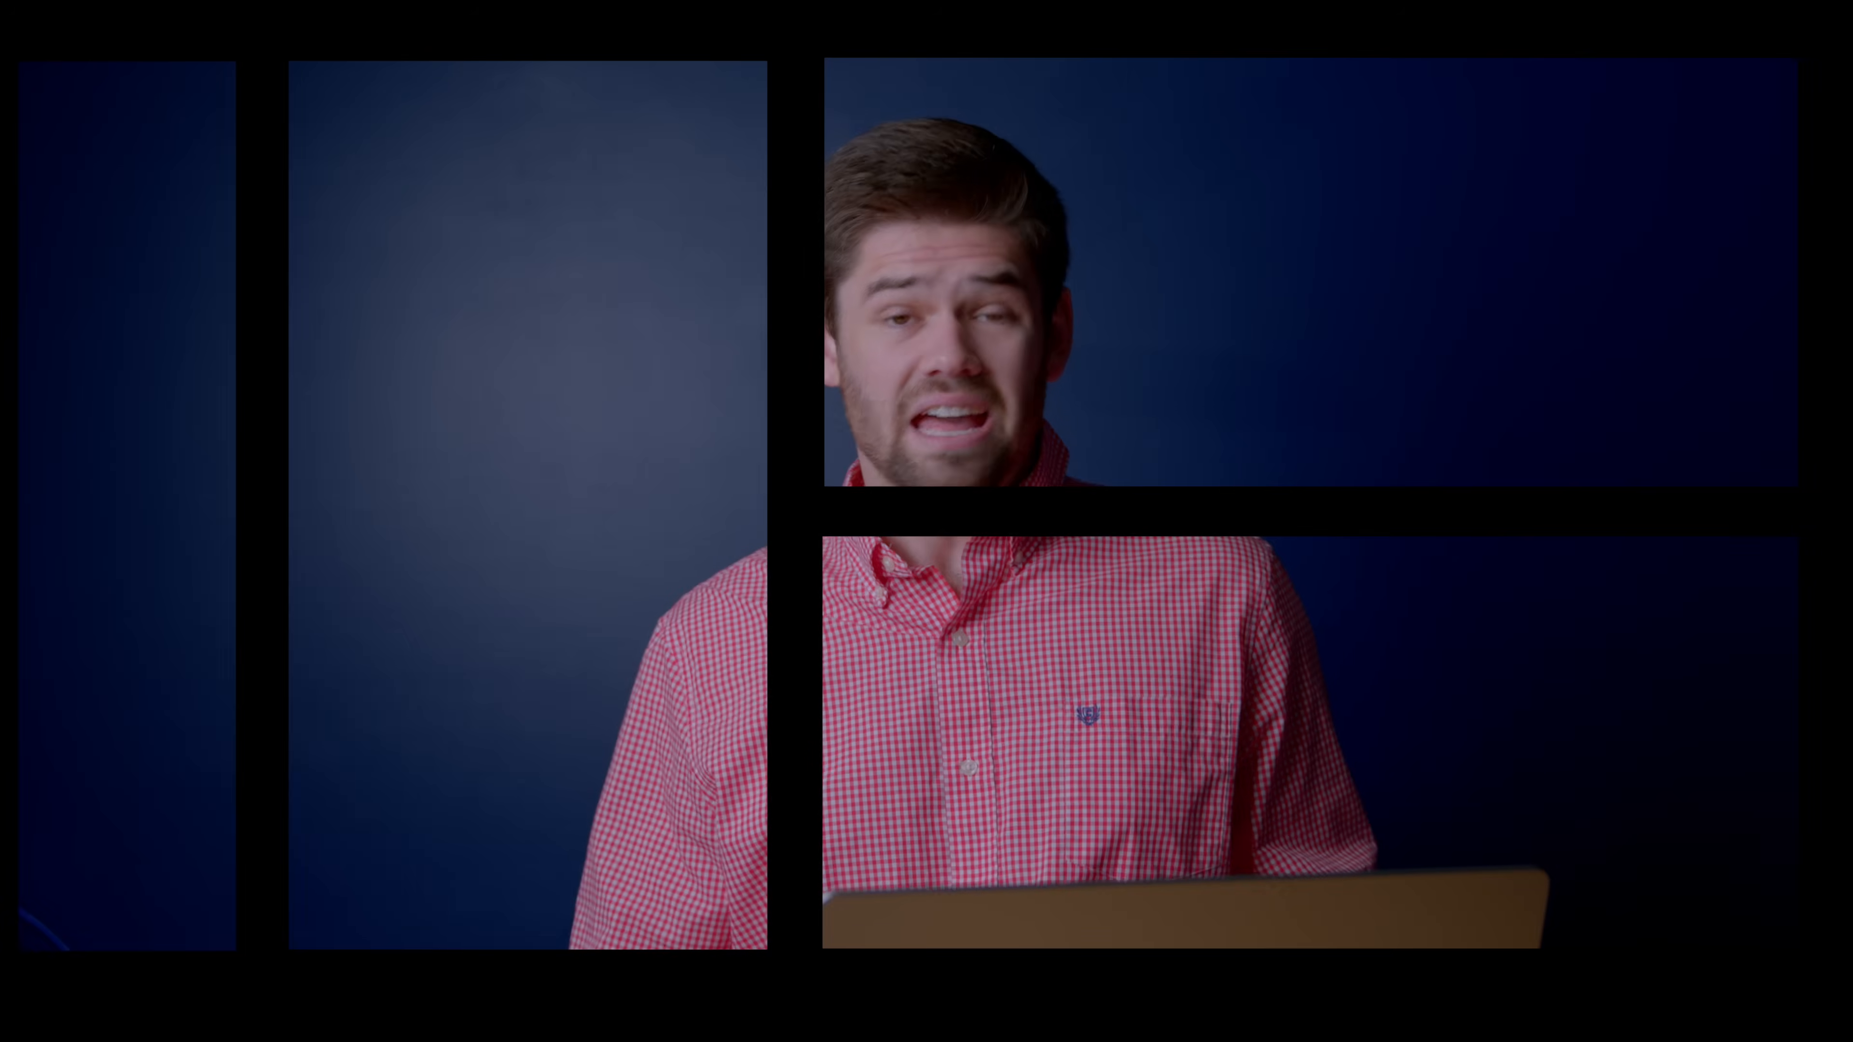